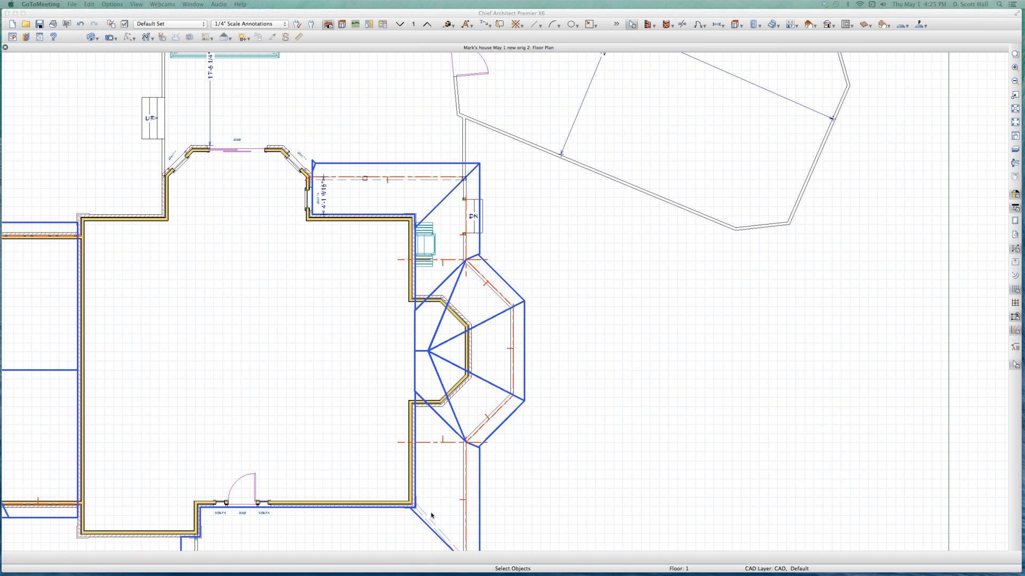
- Check the distances from the porch railings around the bay to the house walls
{"action": "scroll", "coordinate": [432, 515], "scroll_direction": "up", "scroll_amount": 1}
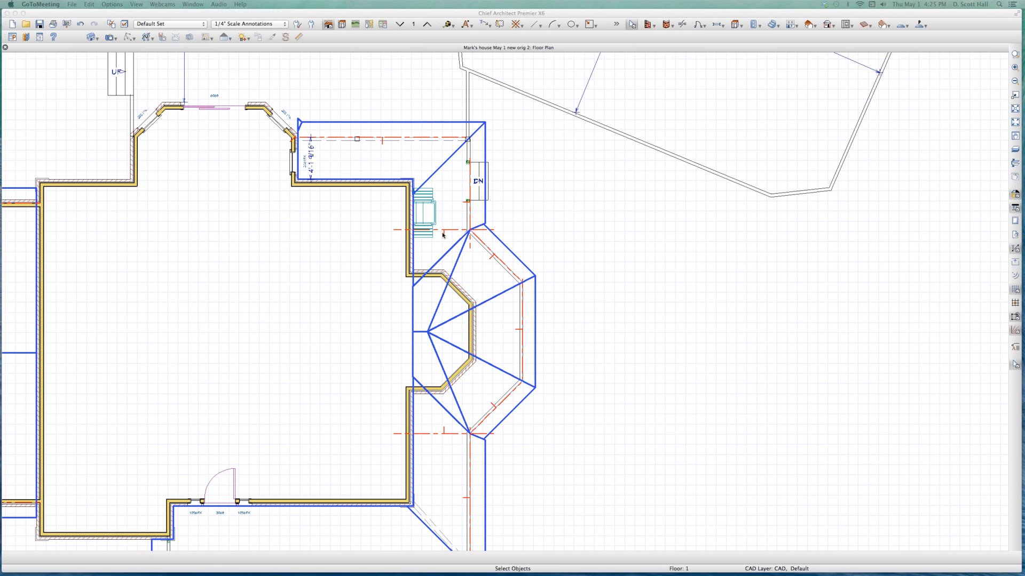
{"action": "scroll", "coordinate": [442, 233], "scroll_direction": "up", "scroll_amount": 3}
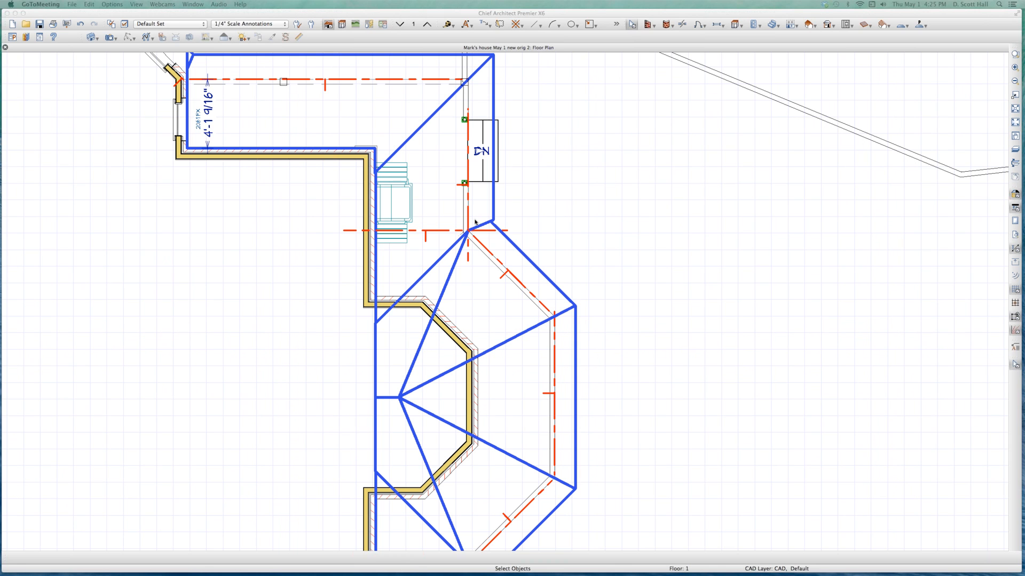
{"action": "left_click", "coordinate": [465, 180]}
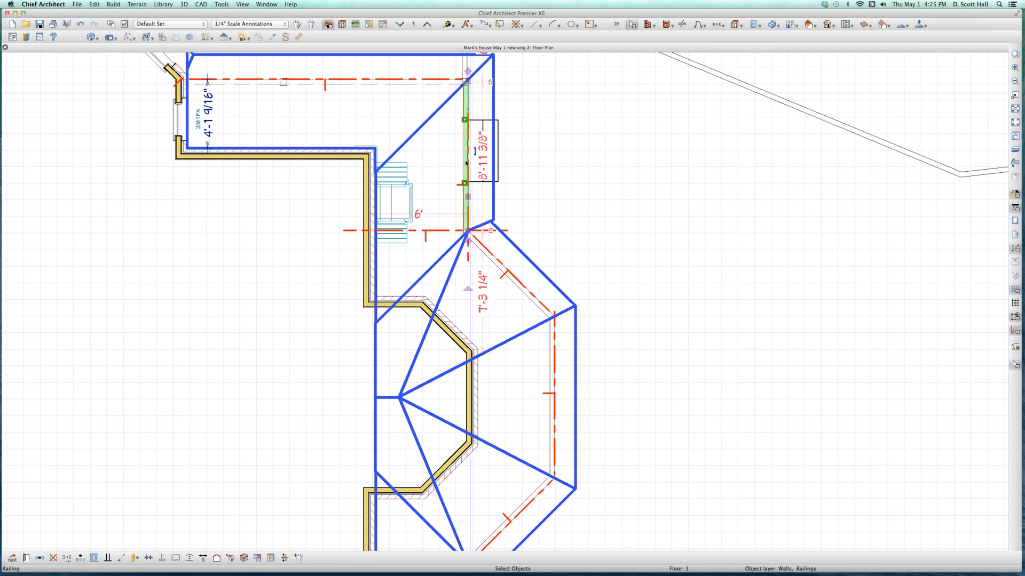
{"action": "left_click", "coordinate": [485, 252]}
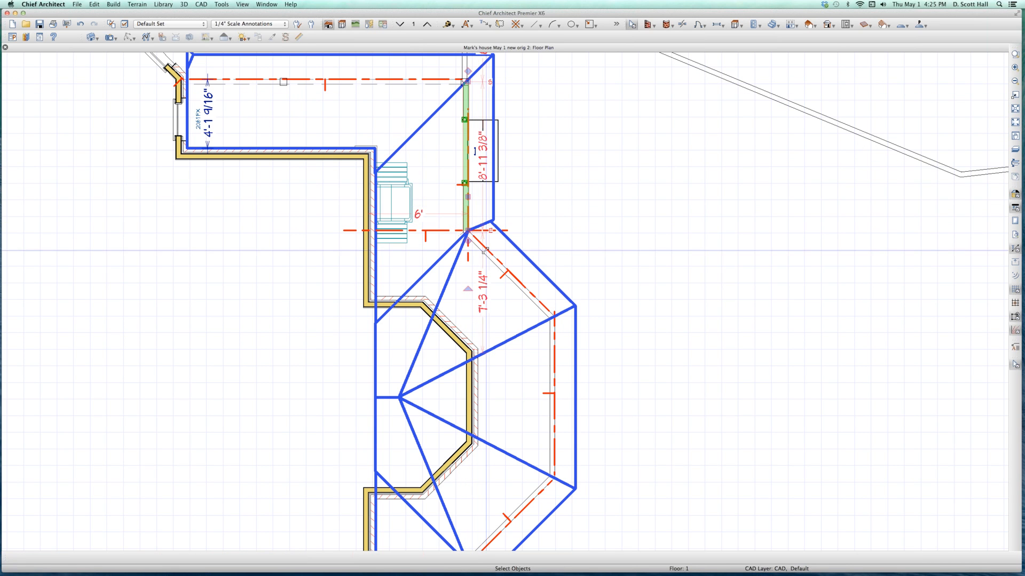
{"action": "left_click", "coordinate": [550, 357]}
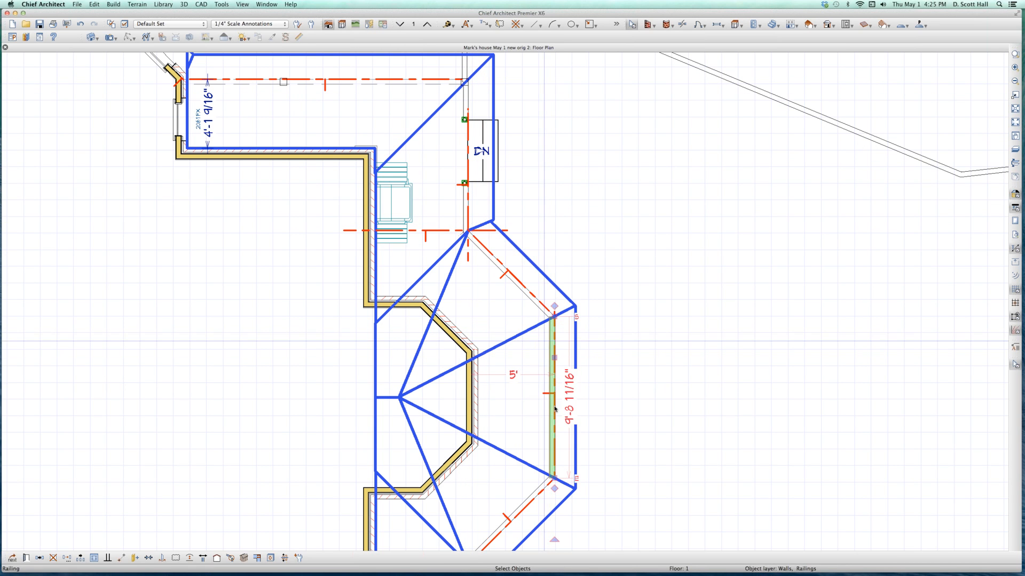
{"action": "scroll", "coordinate": [546, 357], "scroll_direction": "down", "scroll_amount": 1}
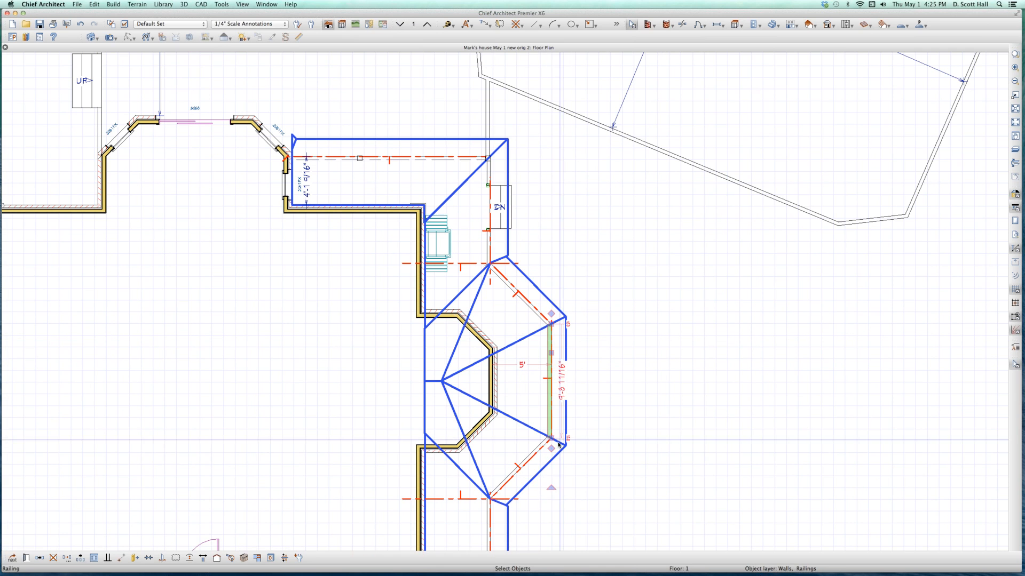
{"action": "left_click", "coordinate": [534, 454]}
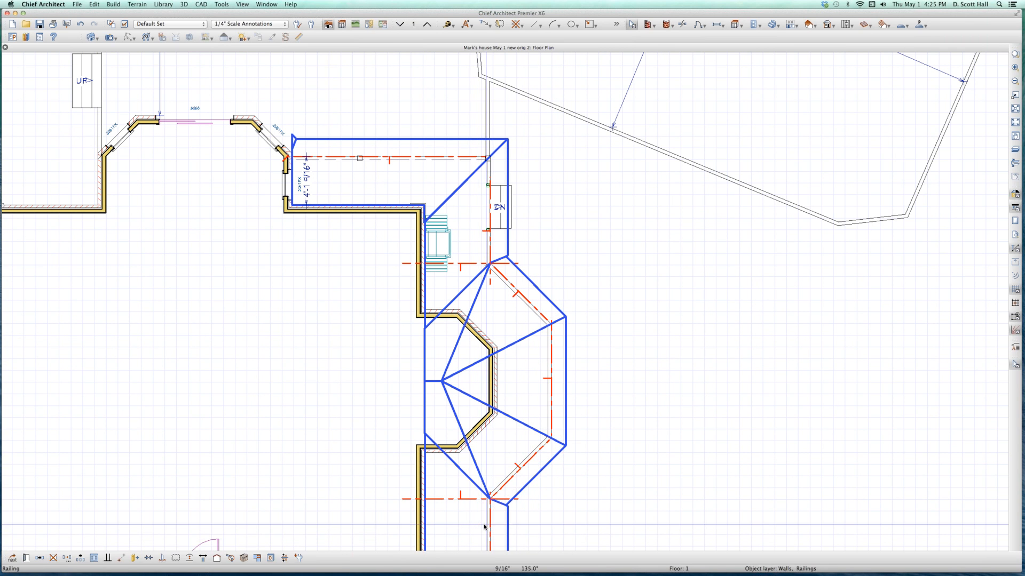
{"action": "left_click", "coordinate": [489, 526]}
{"action": "scroll", "coordinate": [459, 512], "scroll_direction": "up", "scroll_amount": 1}
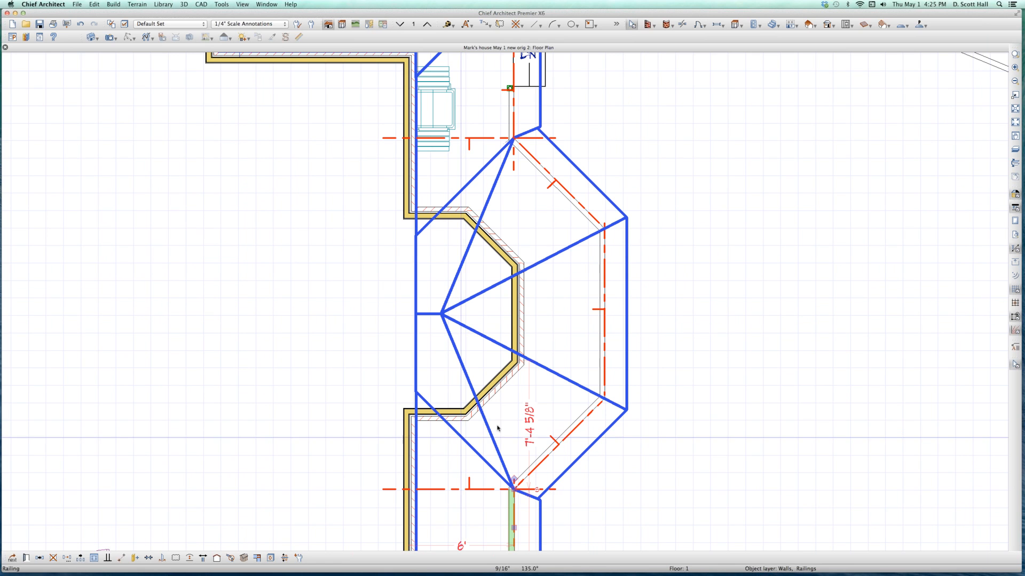
- Examine the side and front roof planes over the bay and how their edges meet the porch corners
{"action": "left_click", "coordinate": [489, 430]}
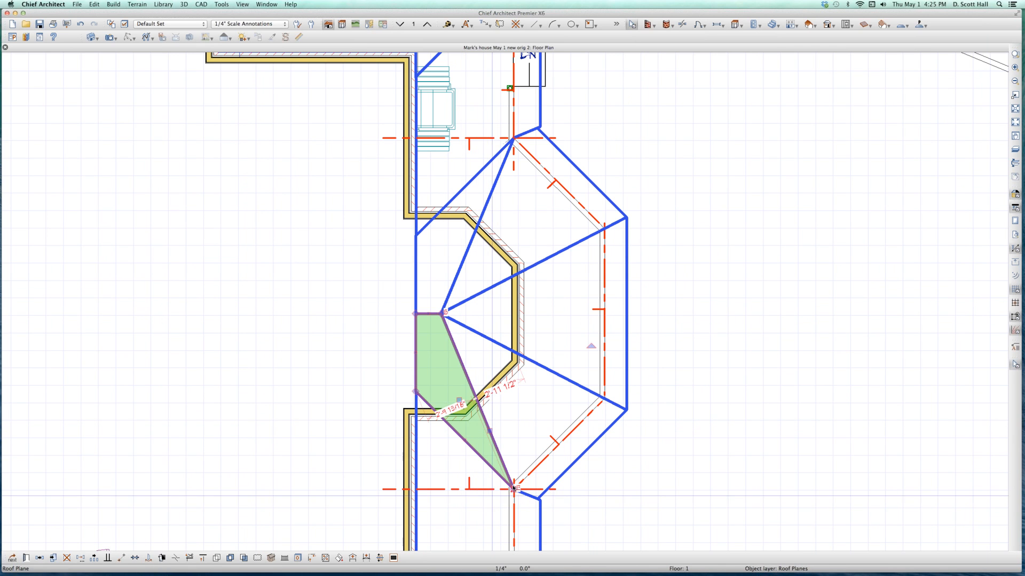
{"action": "scroll", "coordinate": [510, 488], "scroll_direction": "up", "scroll_amount": 2}
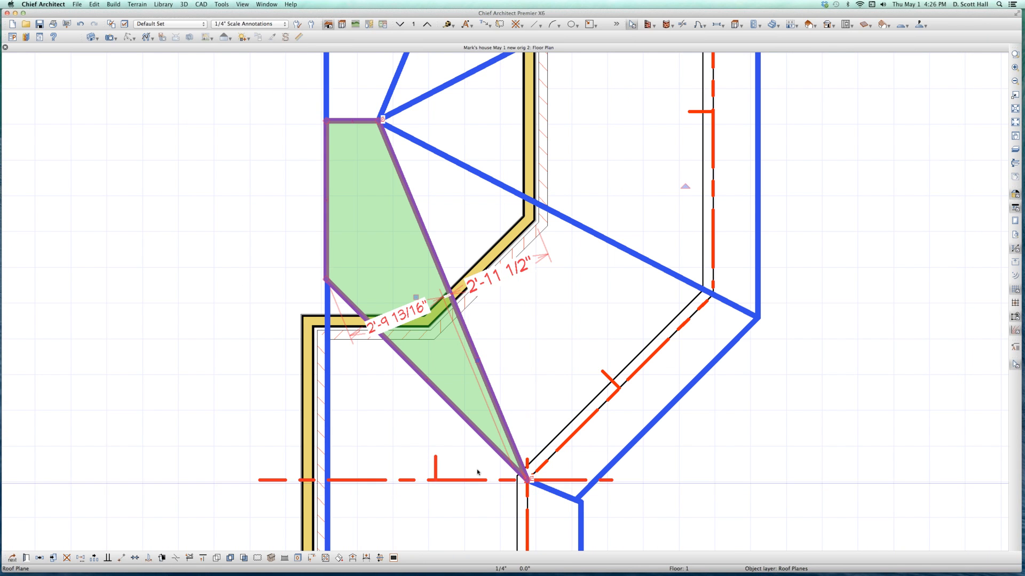
{"action": "scroll", "coordinate": [484, 441], "scroll_direction": "down", "scroll_amount": 2}
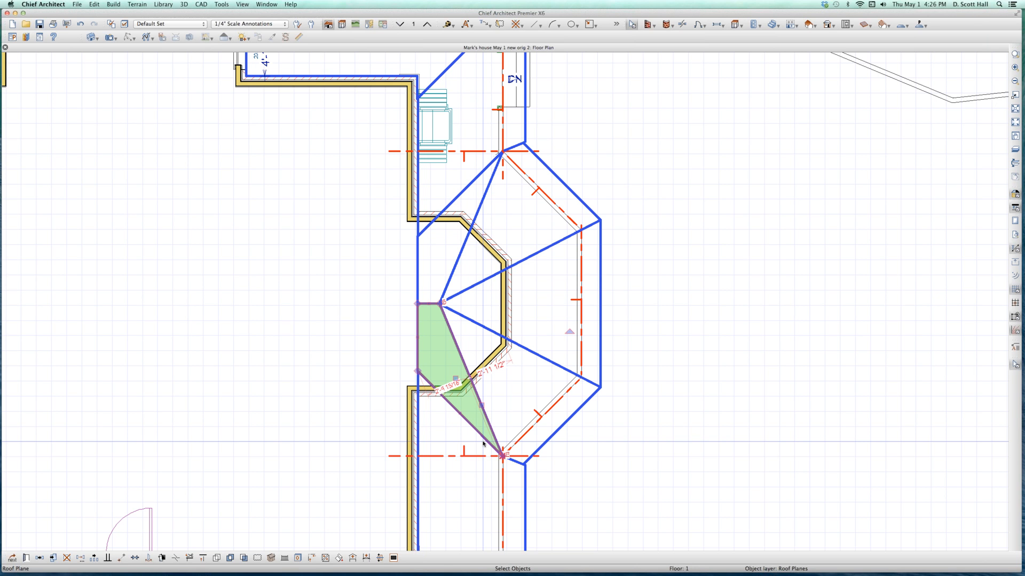
{"action": "scroll", "coordinate": [565, 481], "scroll_direction": "down", "scroll_amount": 3}
{"action": "scroll", "coordinate": [574, 451], "scroll_direction": "up", "scroll_amount": 2}
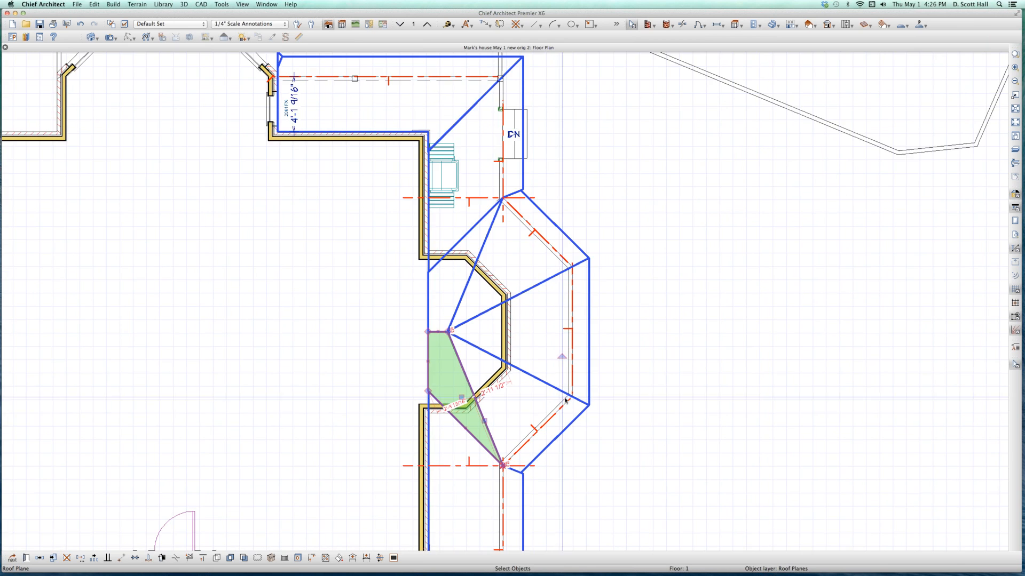
{"action": "scroll", "coordinate": [574, 447], "scroll_direction": "down", "scroll_amount": 3}
{"action": "scroll", "coordinate": [575, 448], "scroll_direction": "up", "scroll_amount": 2}
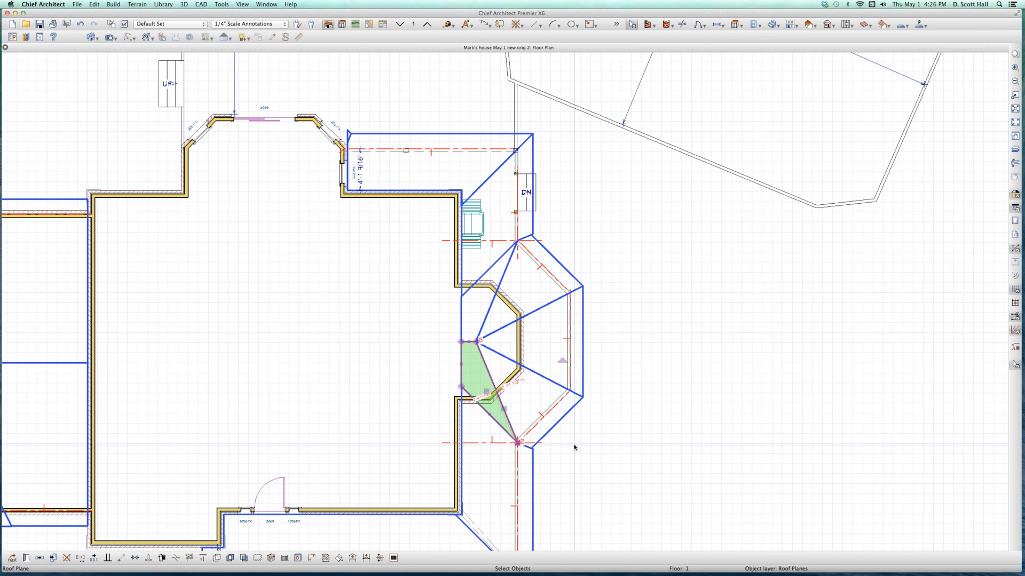
{"action": "left_click", "coordinate": [583, 369]}
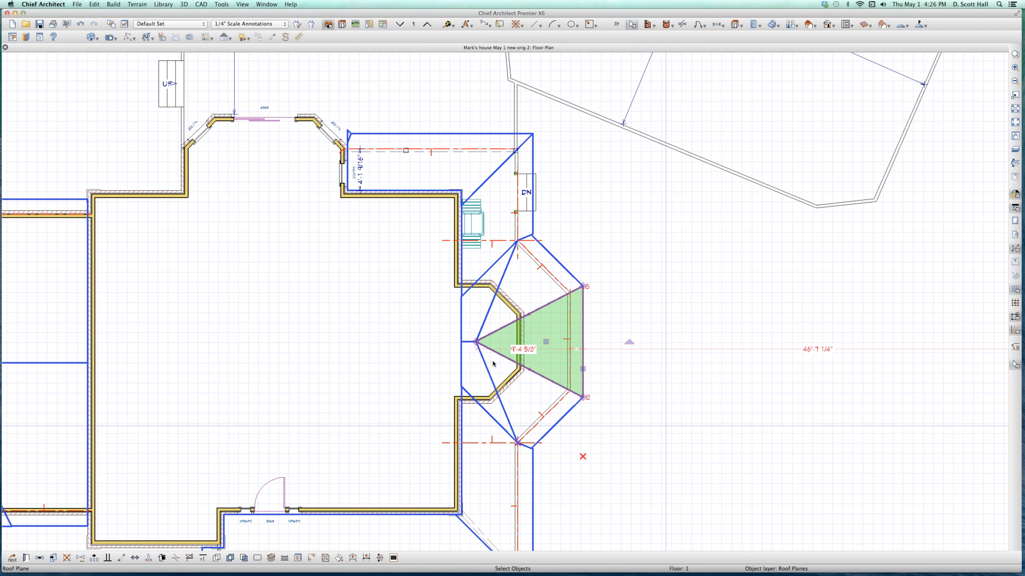
{"action": "scroll", "coordinate": [499, 352], "scroll_direction": "up", "scroll_amount": 2}
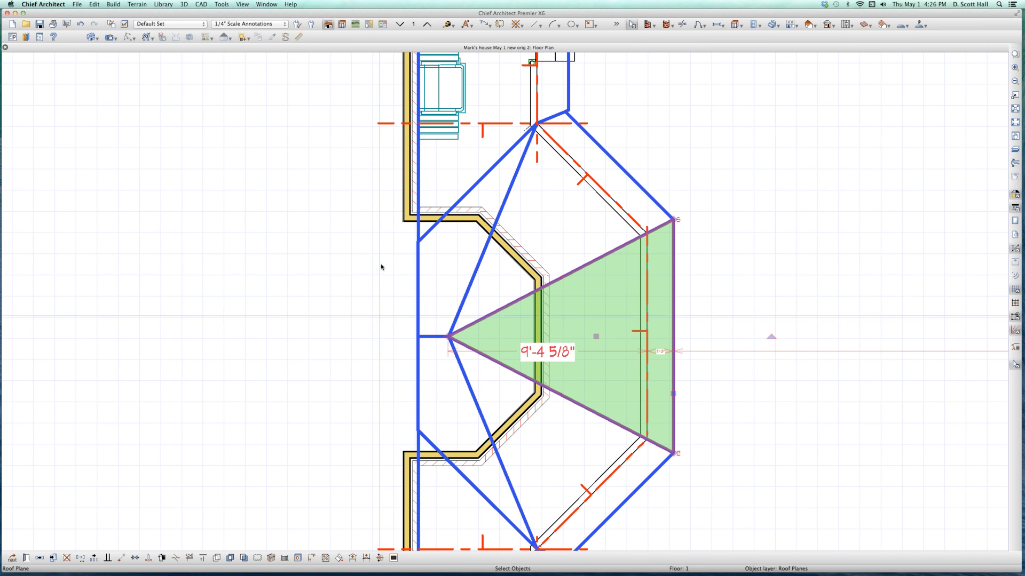
{"action": "scroll", "coordinate": [381, 283], "scroll_direction": "down", "scroll_amount": 1}
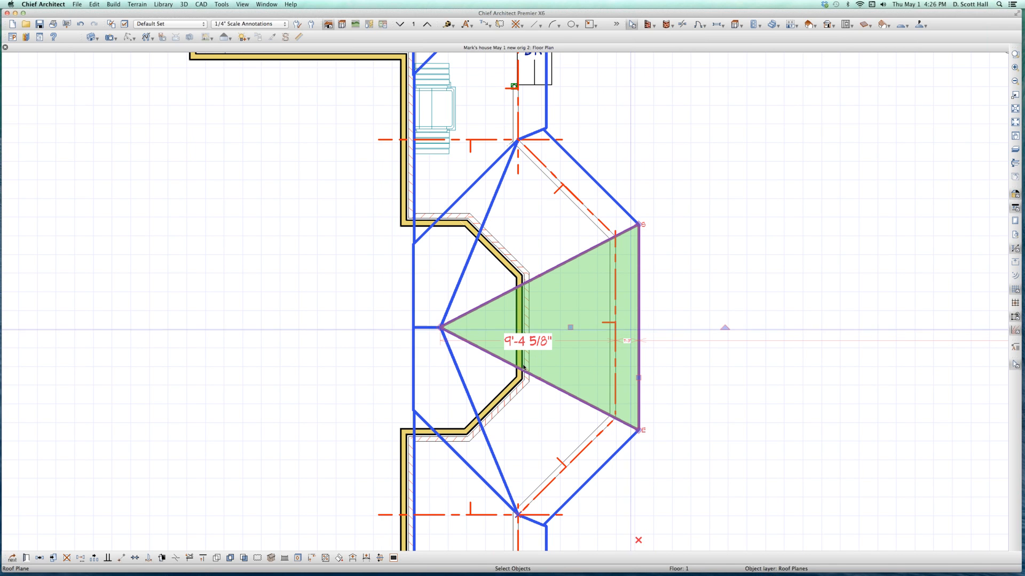
- Compare the lengths of the three bay walls and their offsets from the facing railings
{"action": "left_click", "coordinate": [500, 254]}
{"action": "left_click", "coordinate": [521, 304]}
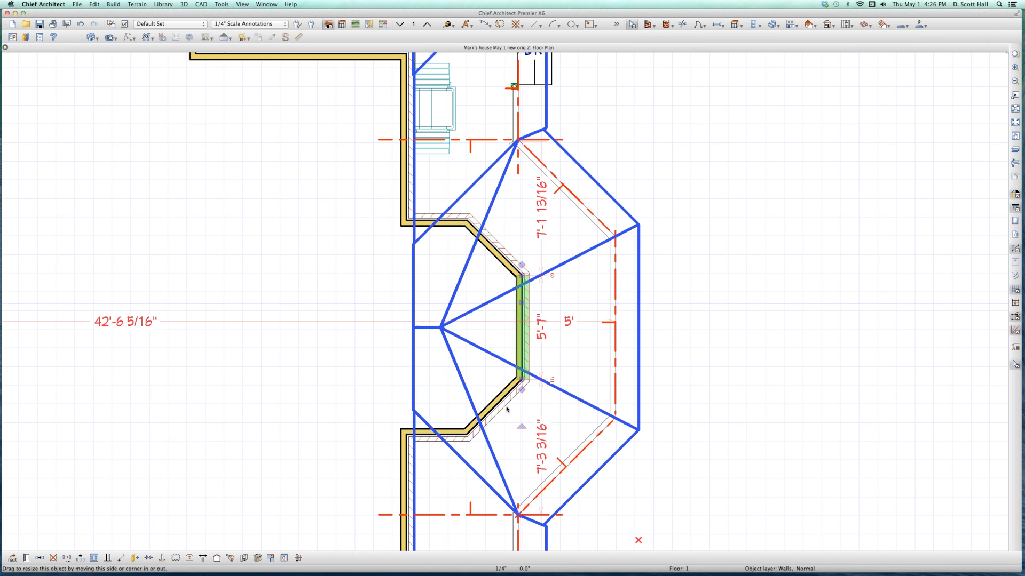
{"action": "left_click", "coordinate": [495, 402]}
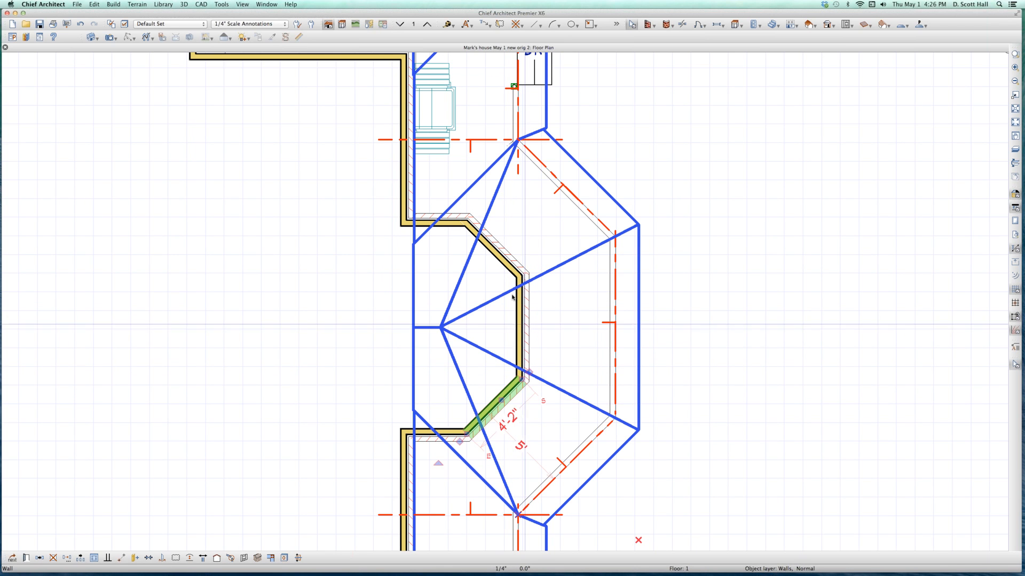
{"action": "left_click", "coordinate": [521, 324]}
{"action": "left_click", "coordinate": [498, 255]}
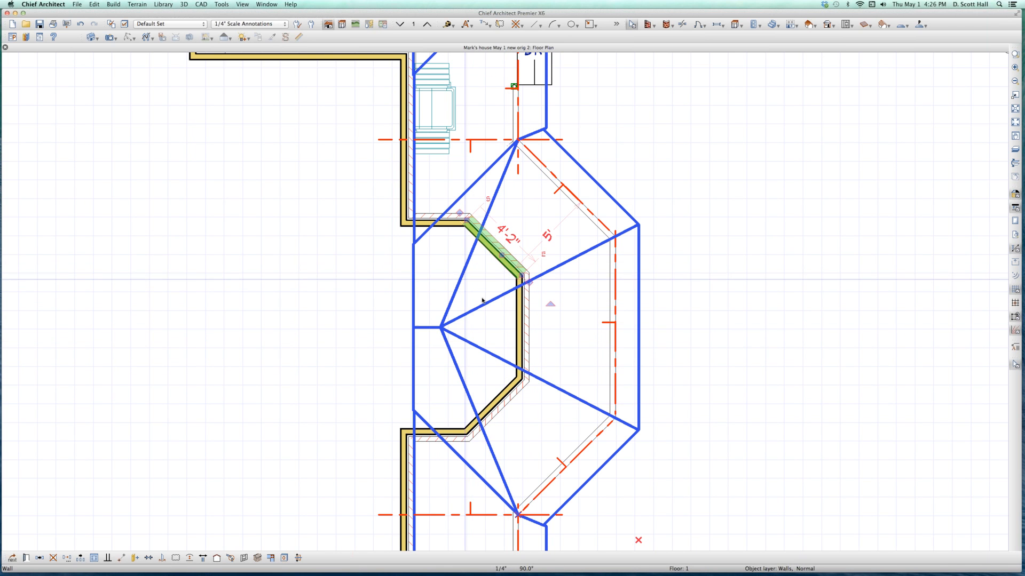
- Try moving the bay's outer wall about 6 inches toward the railing, and undo the move
{"action": "left_click", "coordinate": [521, 324]}
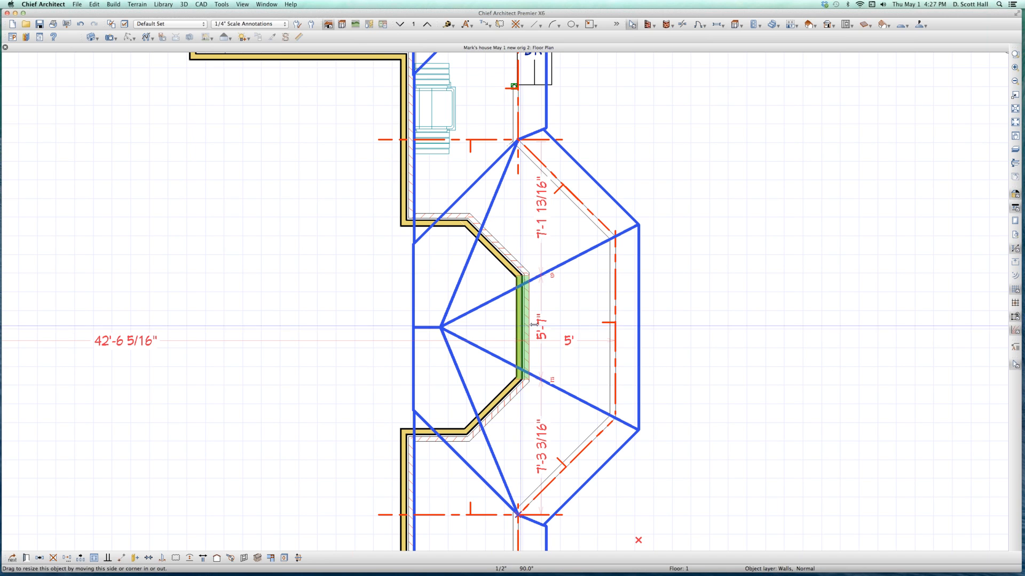
{"action": "mouse_move", "coordinate": [522, 326]}
{"action": "left_mouse_down"}
{"action": "mouse_move", "coordinate": [535, 324]}
{"action": "mouse_move", "coordinate": [536, 339]}
{"action": "left_mouse_up"}
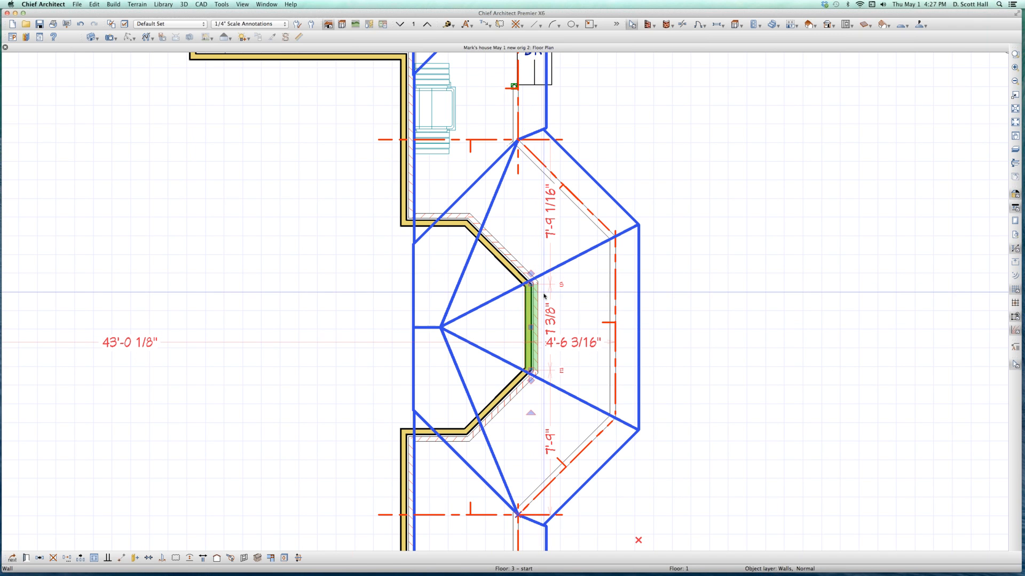
{"action": "key", "text": "super+z"}
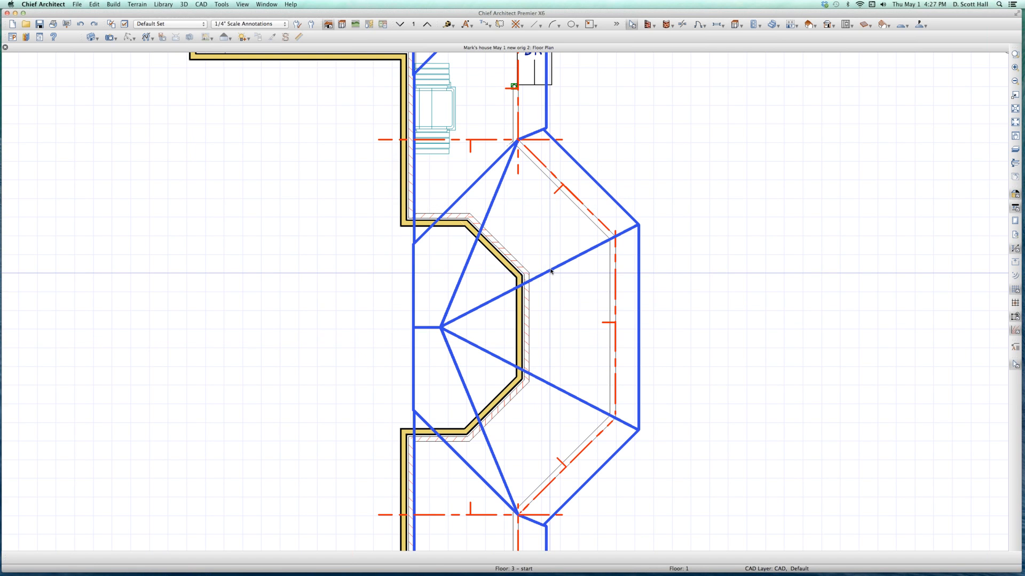
- Examine where the upper hip line of the roof crosses the bay's outer wall relative to the wall corner
{"action": "scroll", "coordinate": [550, 271], "scroll_direction": "up", "scroll_amount": 1}
{"action": "left_click", "coordinate": [521, 285]}
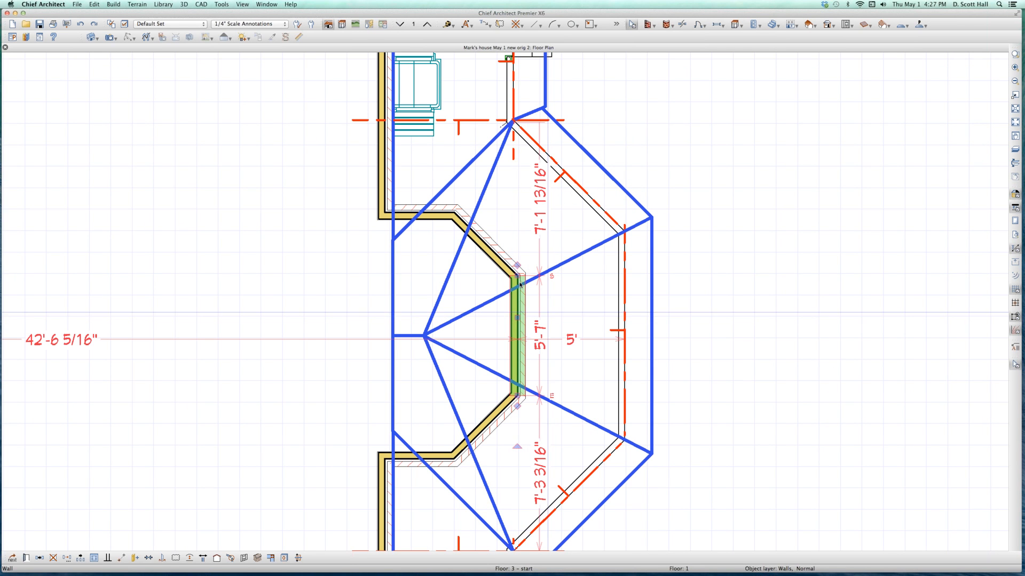
{"action": "scroll", "coordinate": [520, 285], "scroll_direction": "up", "scroll_amount": 1}
{"action": "scroll", "coordinate": [505, 289], "scroll_direction": "up", "scroll_amount": 2}
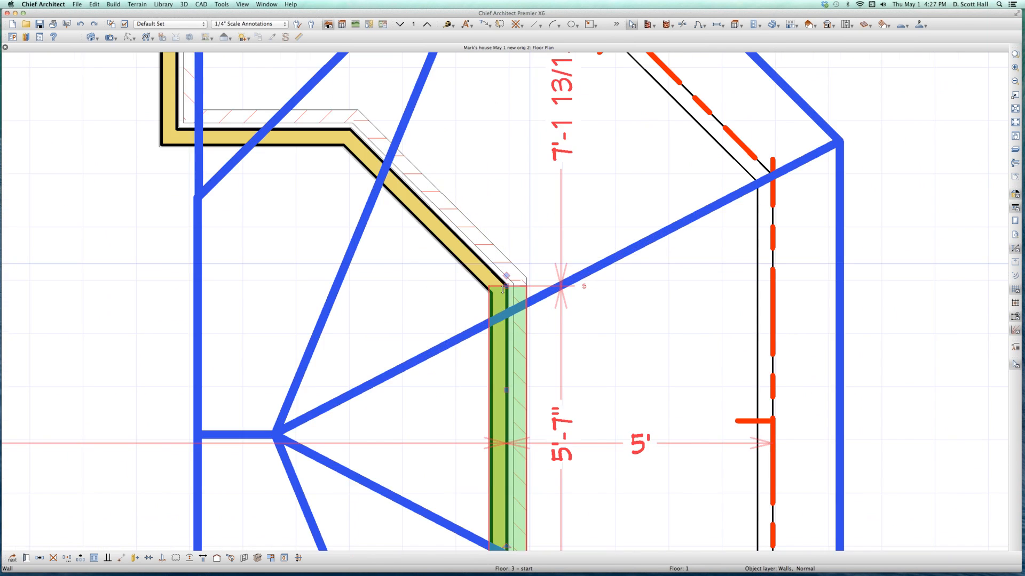
{"action": "left_click", "coordinate": [592, 268]}
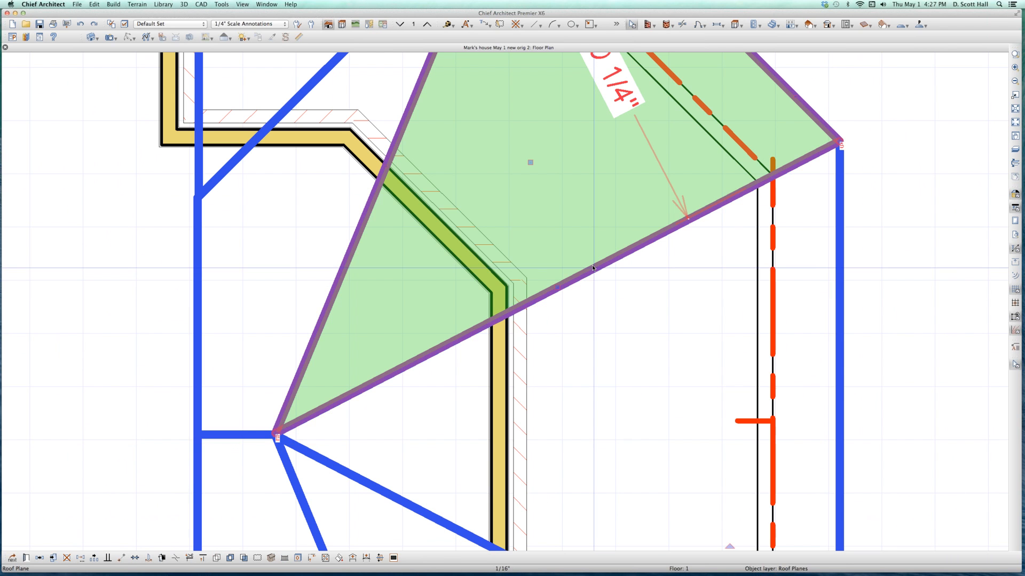
{"action": "scroll", "coordinate": [587, 272], "scroll_direction": "down", "scroll_amount": 2}
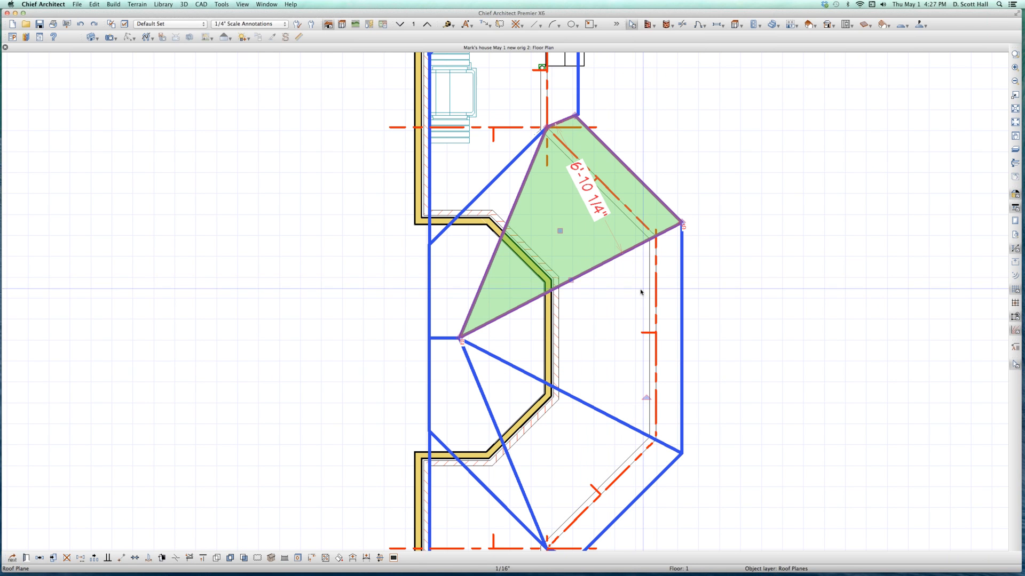
{"action": "left_click", "coordinate": [615, 301]}
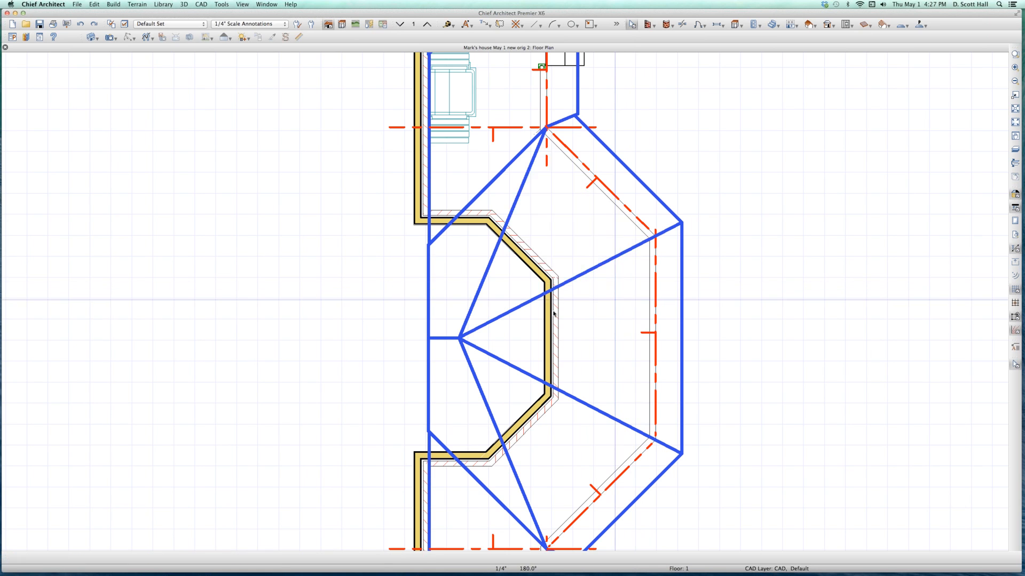
{"action": "left_click", "coordinate": [554, 314]}
{"action": "left_click", "coordinate": [550, 313]}
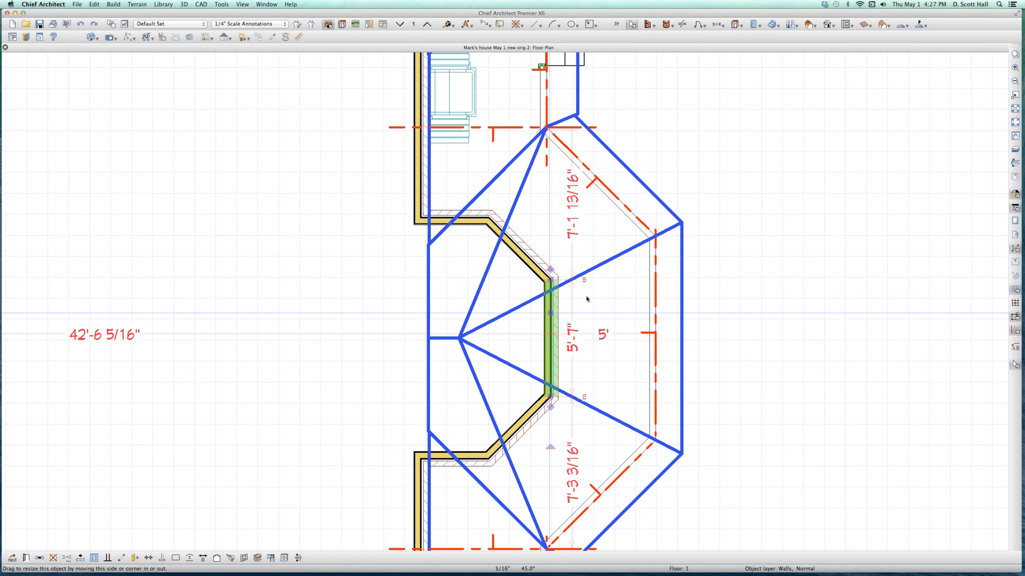
- Review the height and pitch settings of the triangular roof plane in front of the bay
{"action": "left_click", "coordinate": [682, 286]}
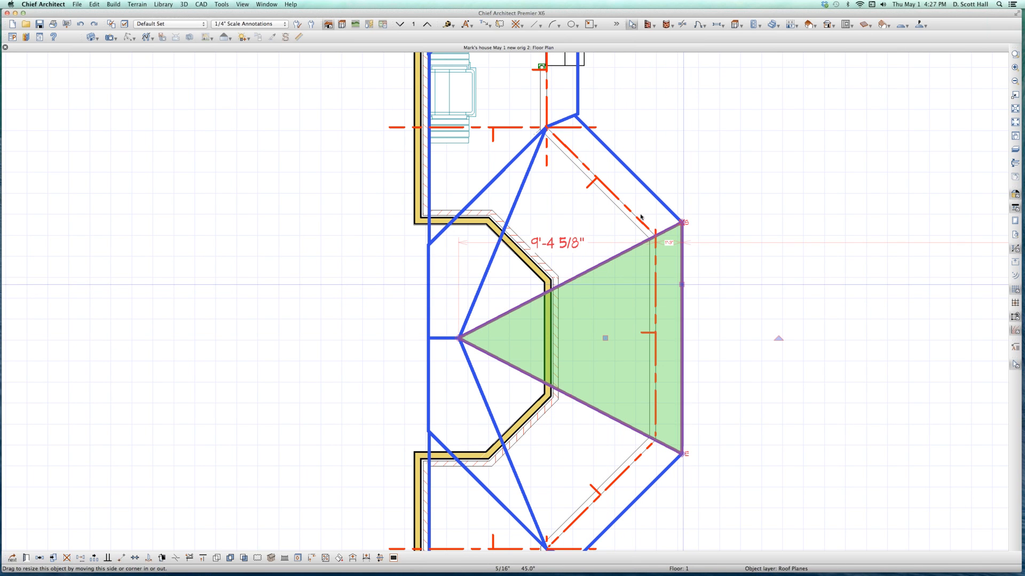
{"action": "left_click", "coordinate": [645, 185]}
{"action": "left_click", "coordinate": [680, 297]}
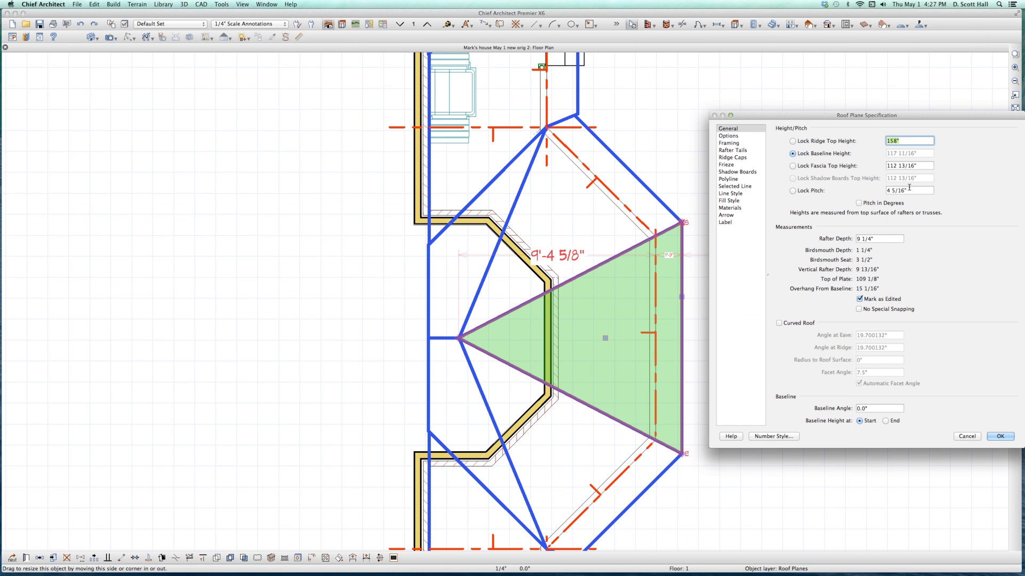
{"action": "key", "text": "Return"}
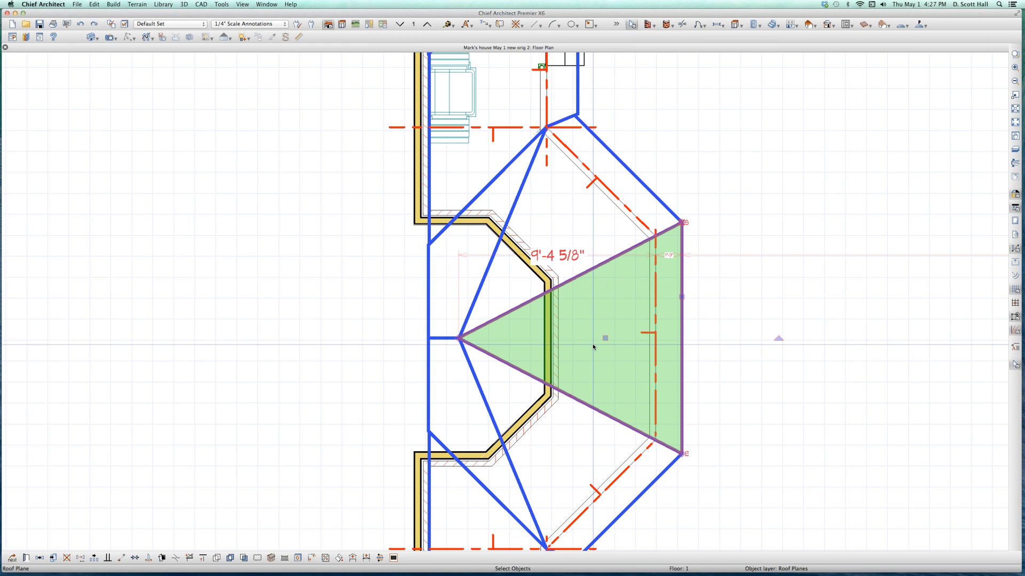
{"action": "key", "text": "Escape"}
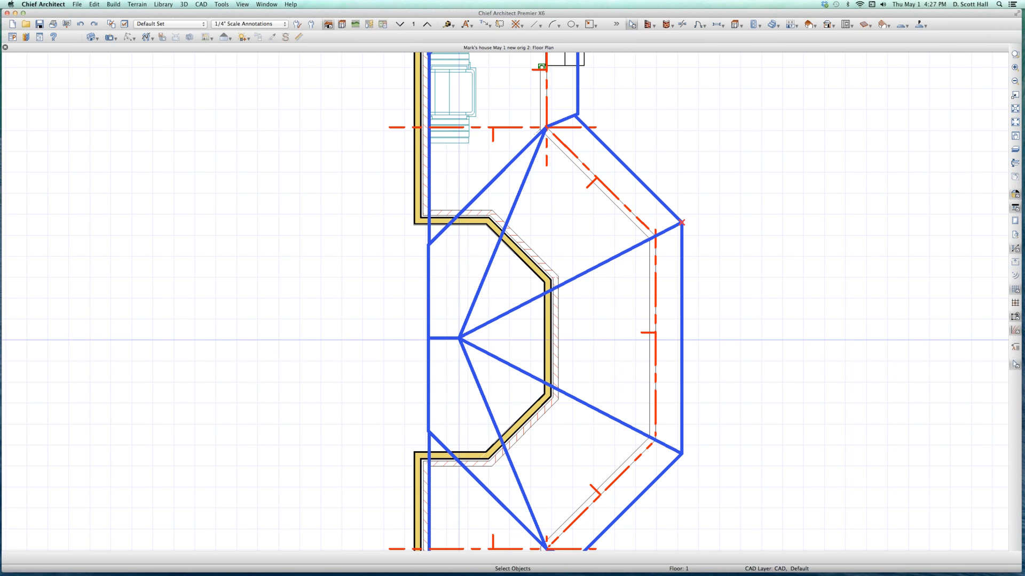
- Draw a horizontal CAD line from the point where the bay's roof planes meet to its outer wall, and check its alignment with the ridge
{"action": "key", "text": "/"}
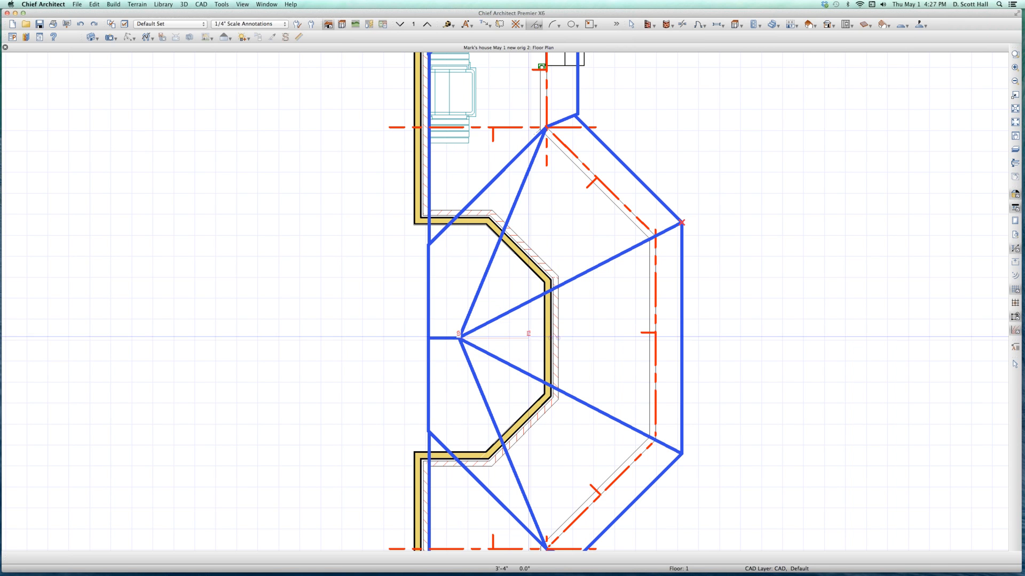
{"action": "mouse_move", "coordinate": [459, 338]}
{"action": "left_mouse_down"}
{"action": "mouse_move", "coordinate": [529, 337]}
{"action": "mouse_move", "coordinate": [576, 363]}
{"action": "left_mouse_up"}
{"action": "scroll", "coordinate": [528, 326], "scroll_direction": "up", "scroll_amount": 3}
{"action": "key", "text": "space"}
{"action": "left_click", "coordinate": [526, 360]}
{"action": "left_click", "coordinate": [389, 338]}
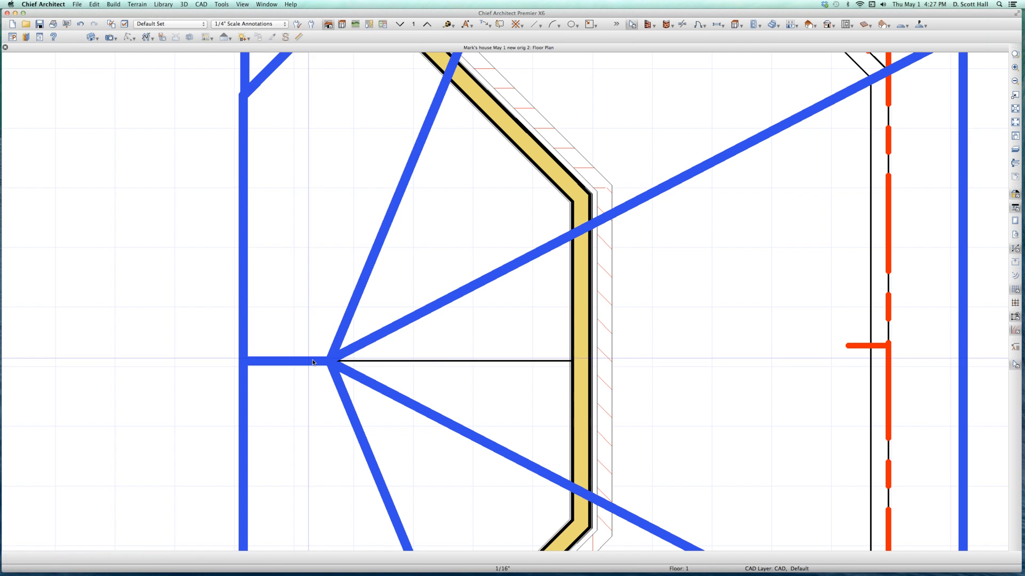
{"action": "left_click", "coordinate": [313, 363]}
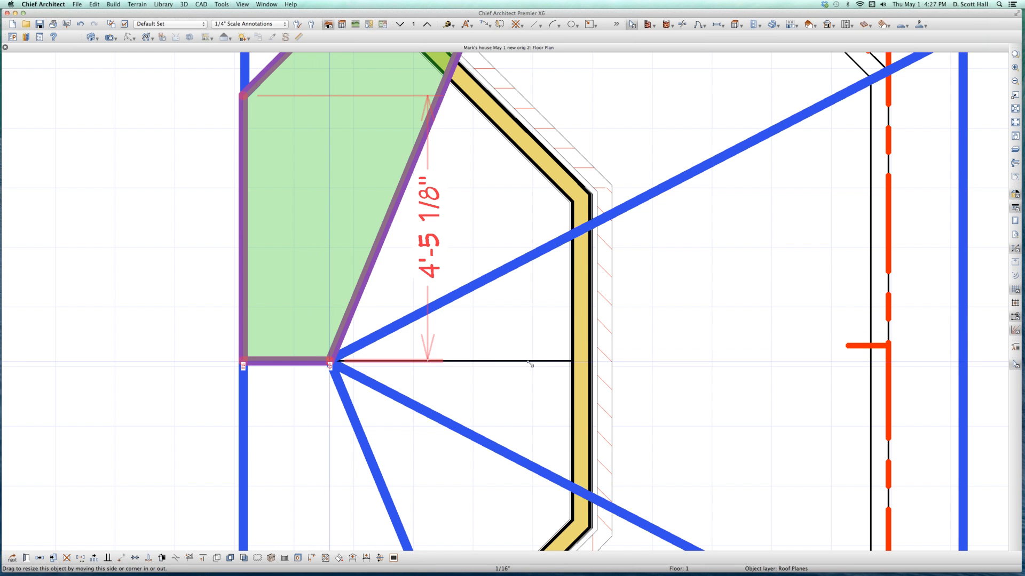
- Stretch the shared ridge corners of the two roof planes behind the hips about 4 feet to the bay's outer wall
{"action": "left_click_drag", "start_coordinate": [530, 365], "coordinate": [570, 359]}
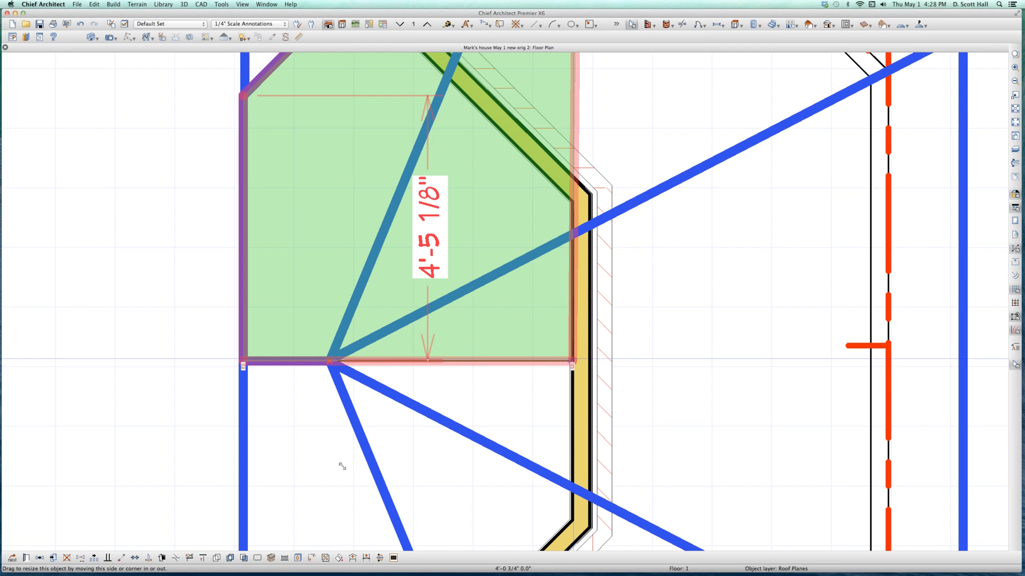
{"action": "left_click", "coordinate": [343, 412]}
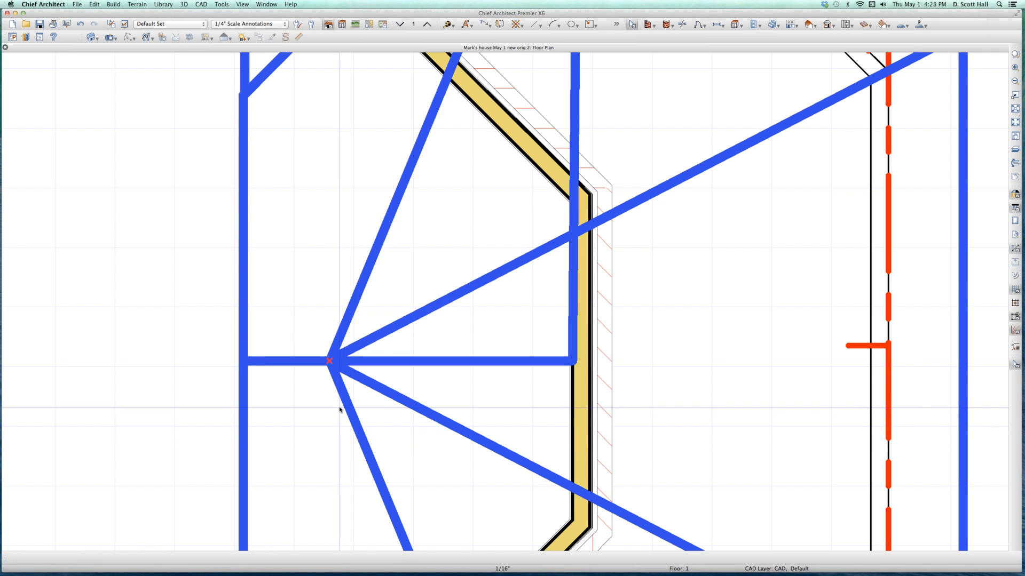
{"action": "left_click", "coordinate": [346, 407]}
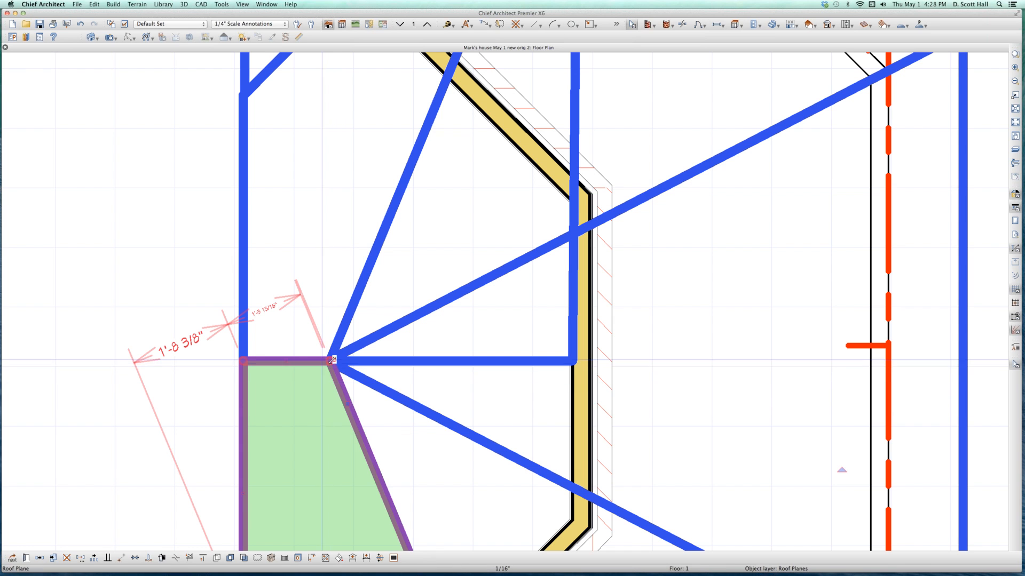
{"action": "left_click_drag", "start_coordinate": [334, 360], "coordinate": [575, 362]}
{"action": "scroll", "coordinate": [429, 344], "scroll_direction": "down", "scroll_amount": 3}
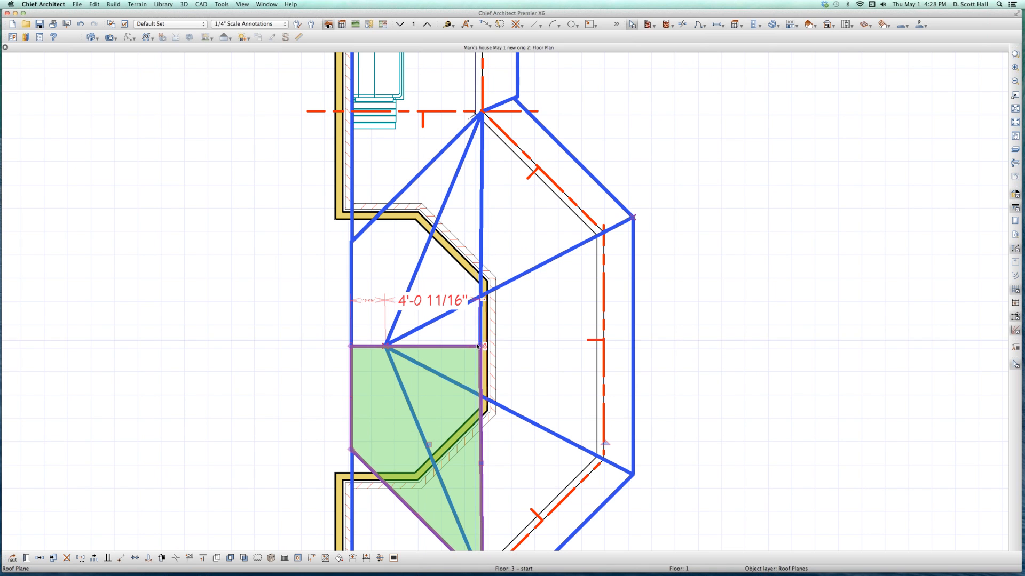
{"action": "scroll", "coordinate": [480, 346], "scroll_direction": "up", "scroll_amount": 1}
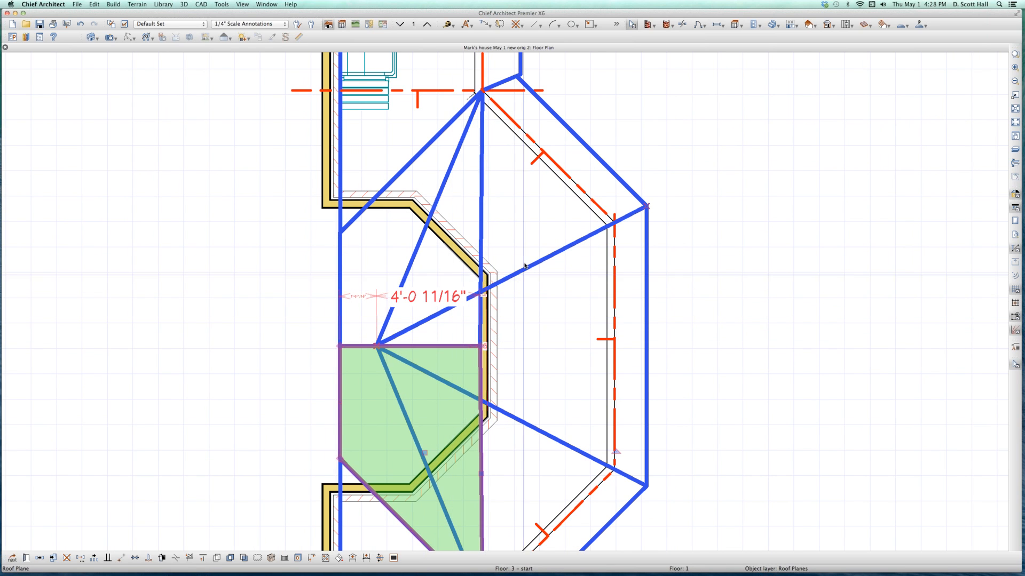
- Move the apex of the triangular roof plane about 4 feet along the ridge to the bay's outer wall
{"action": "left_click", "coordinate": [540, 267]}
{"action": "left_click", "coordinate": [536, 268]}
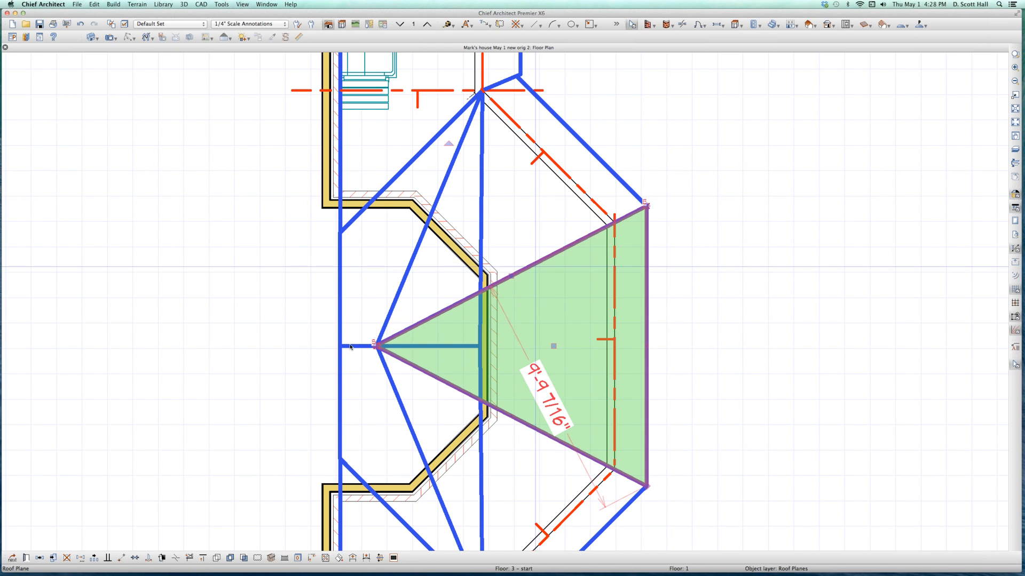
{"action": "scroll", "coordinate": [378, 346], "scroll_direction": "up", "scroll_amount": 2}
{"action": "left_click_drag", "start_coordinate": [398, 344], "coordinate": [607, 344]}
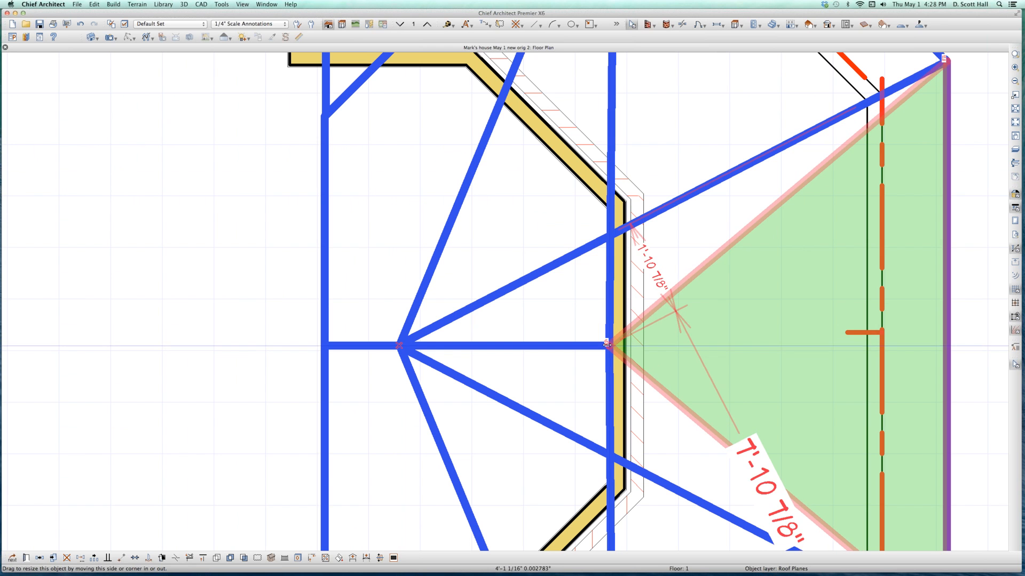
- Move the inner corners of the two angled roof planes to the triangular plane's apex at the bay wall
{"action": "left_click", "coordinate": [505, 290]}
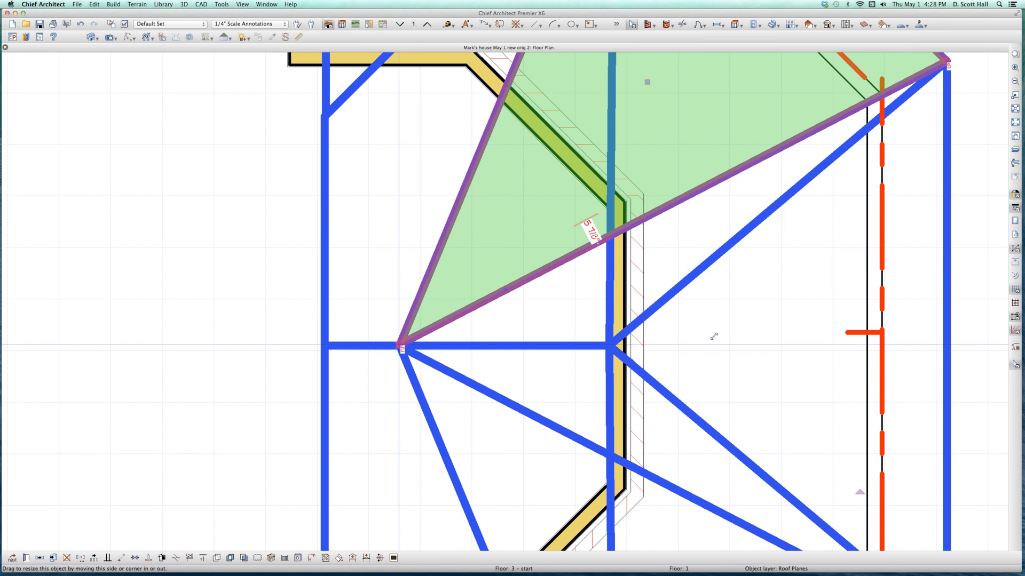
{"action": "left_click_drag", "start_coordinate": [398, 344], "coordinate": [608, 344]}
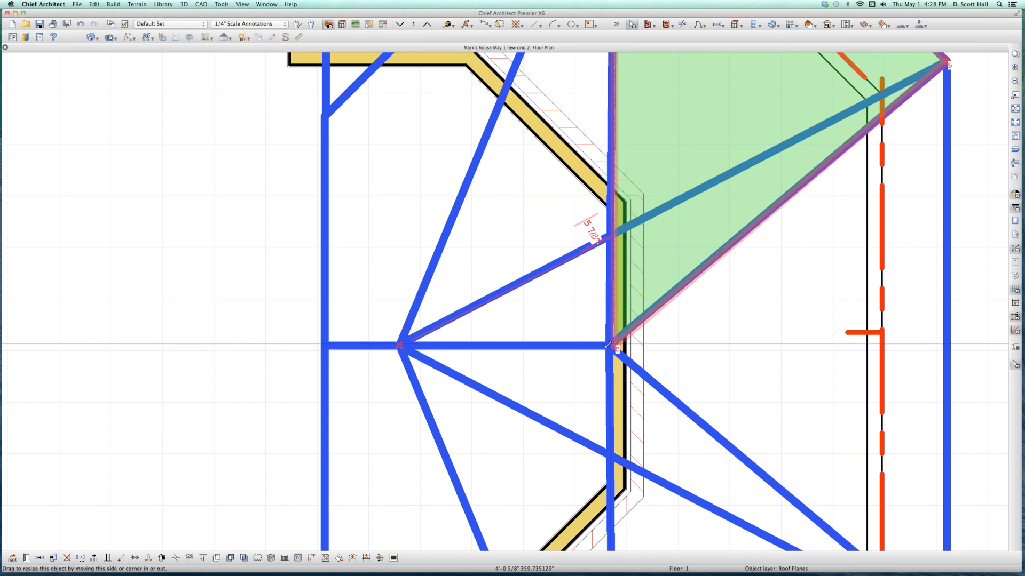
{"action": "left_click", "coordinate": [468, 385]}
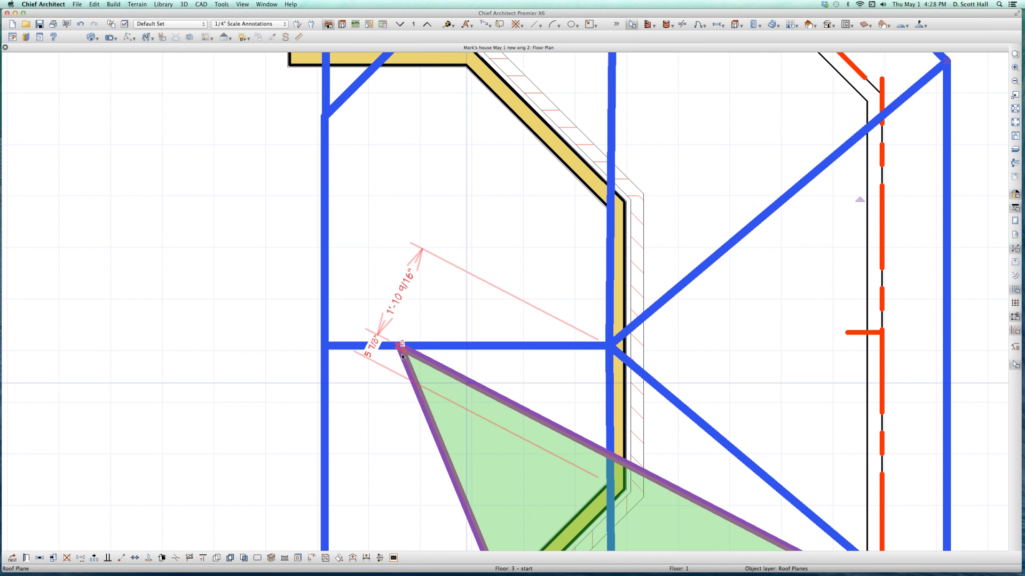
{"action": "left_click_drag", "start_coordinate": [400, 346], "coordinate": [608, 345]}
{"action": "scroll", "coordinate": [600, 346], "scroll_direction": "up", "scroll_amount": 2}
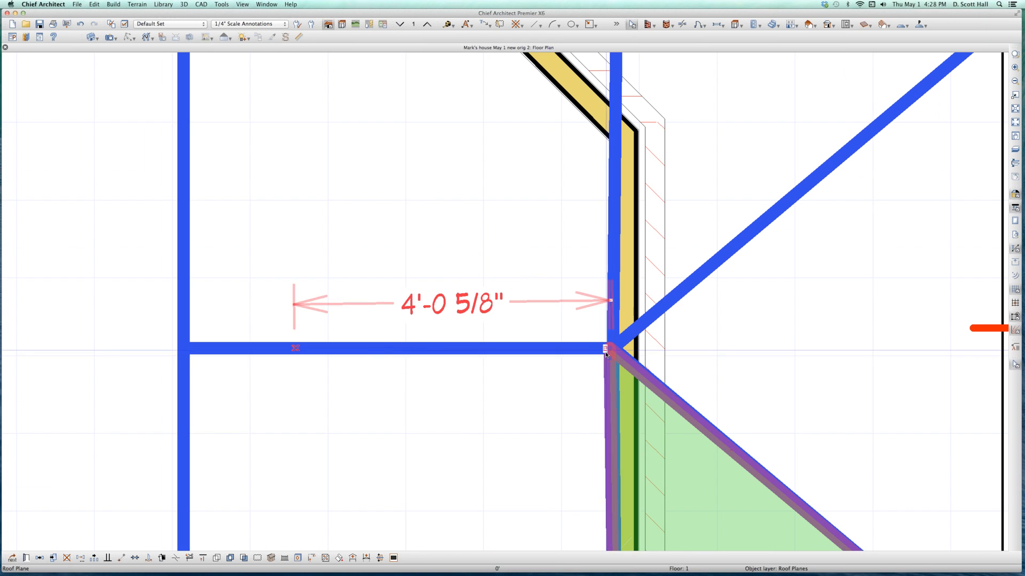
{"action": "scroll", "coordinate": [608, 347], "scroll_direction": "up", "scroll_amount": 1}
{"action": "left_click_drag", "start_coordinate": [618, 347], "coordinate": [617, 346]}
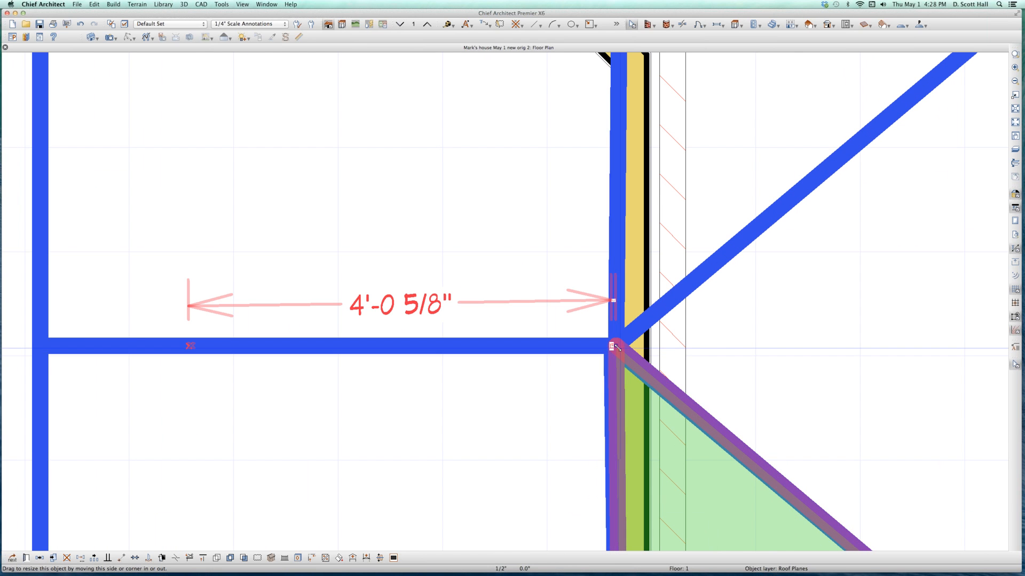
{"action": "scroll", "coordinate": [547, 312], "scroll_direction": "down", "scroll_amount": 6}
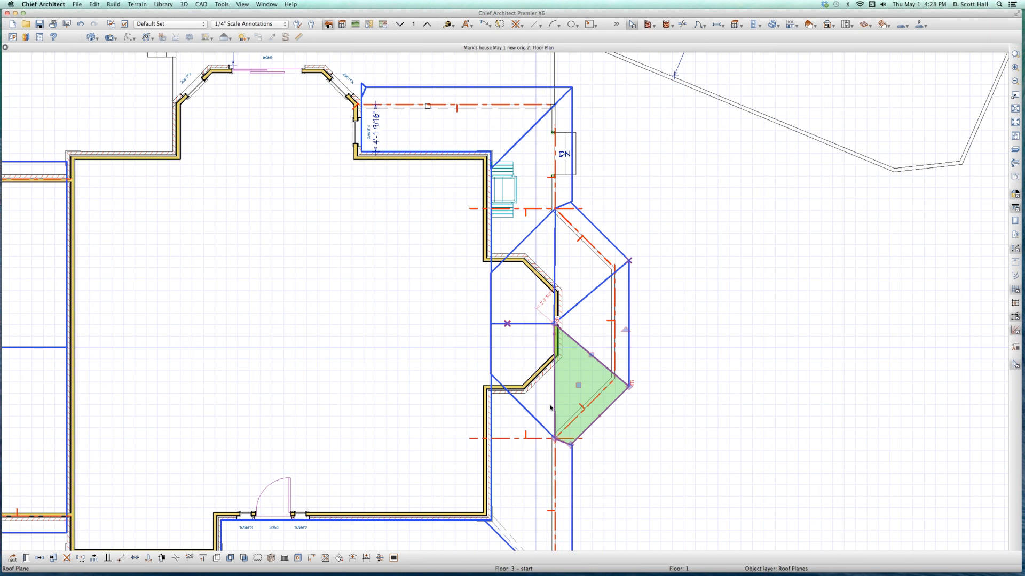
{"action": "key", "text": "Escape"}
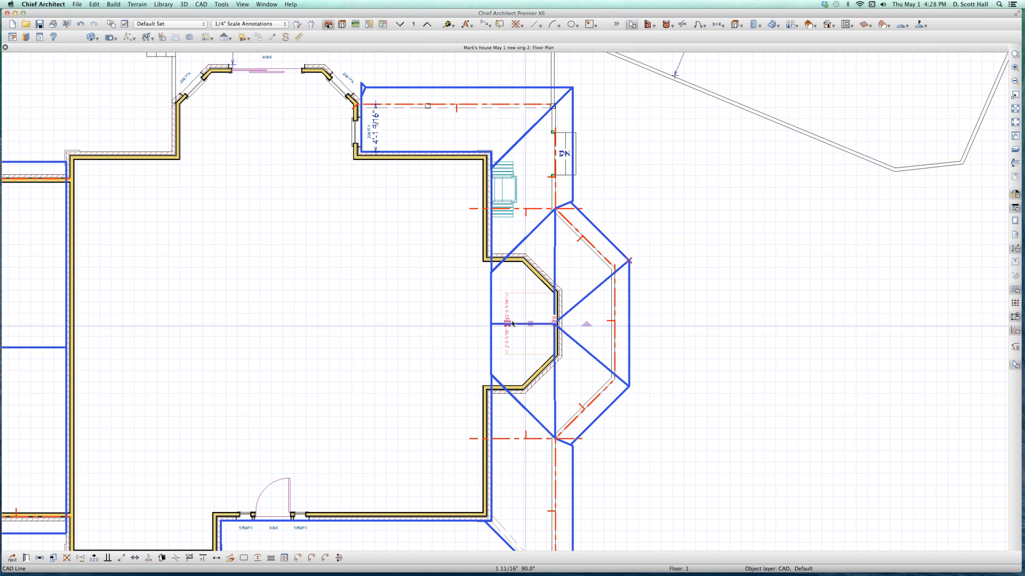
- Copy the ridge top height from the specification of the upper roof plane behind the hips, leaving its settings as they are
{"action": "left_click", "coordinate": [499, 326]}
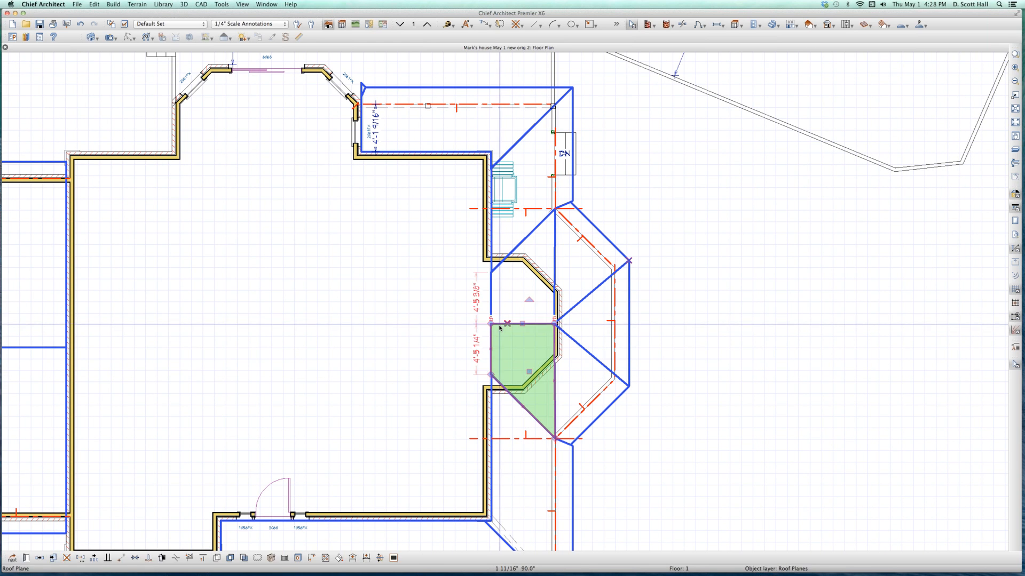
{"action": "key", "text": "Delete"}
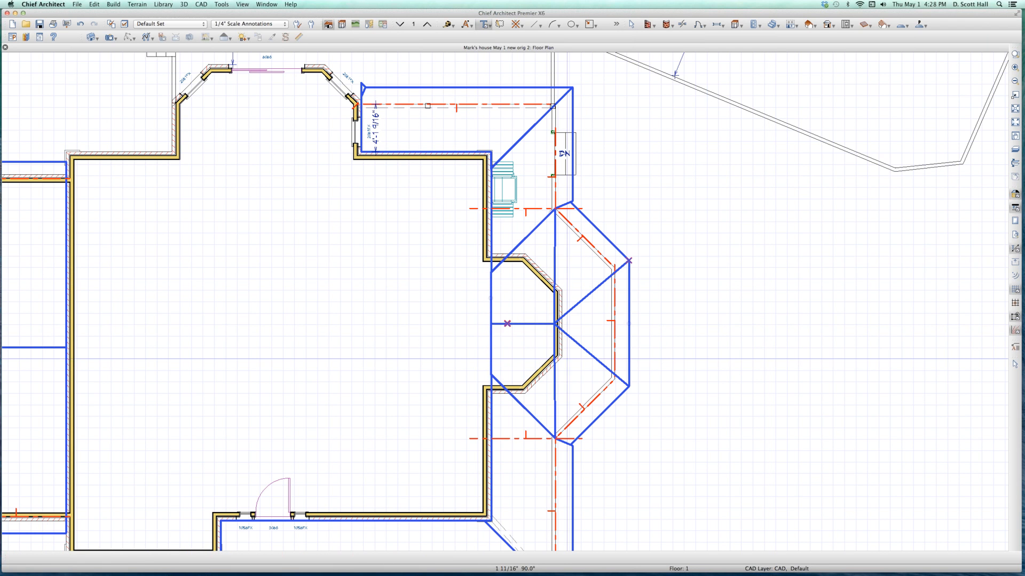
{"action": "double_click", "coordinate": [500, 324]}
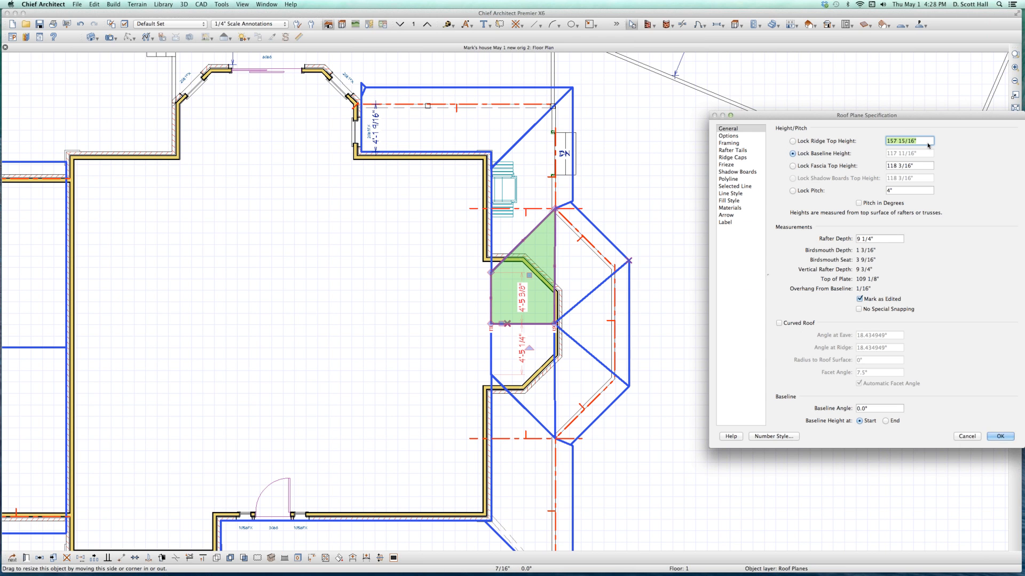
{"action": "left_click", "coordinate": [971, 435]}
{"action": "scroll", "coordinate": [710, 326], "scroll_direction": "up", "scroll_amount": 3}
{"action": "scroll", "coordinate": [519, 258], "scroll_direction": "down", "scroll_amount": 3}
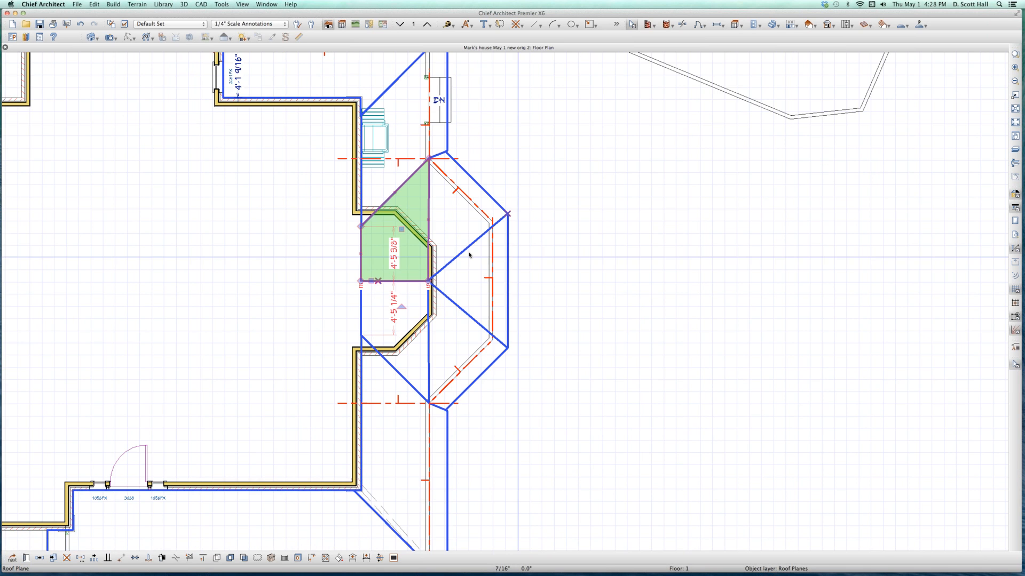
{"action": "left_click", "coordinate": [465, 248]}
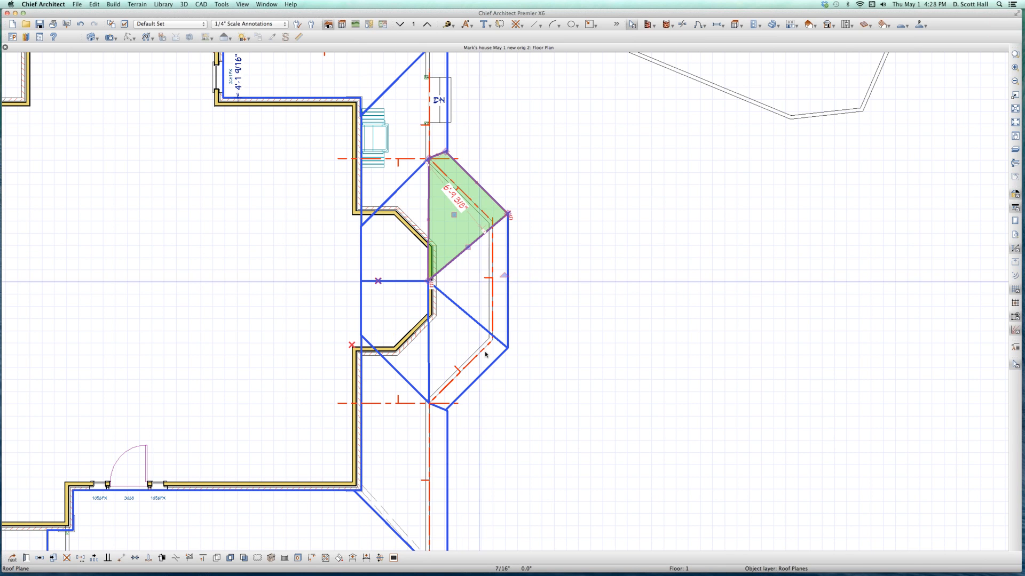
{"action": "left_click", "coordinate": [488, 369], "text": "shift"}
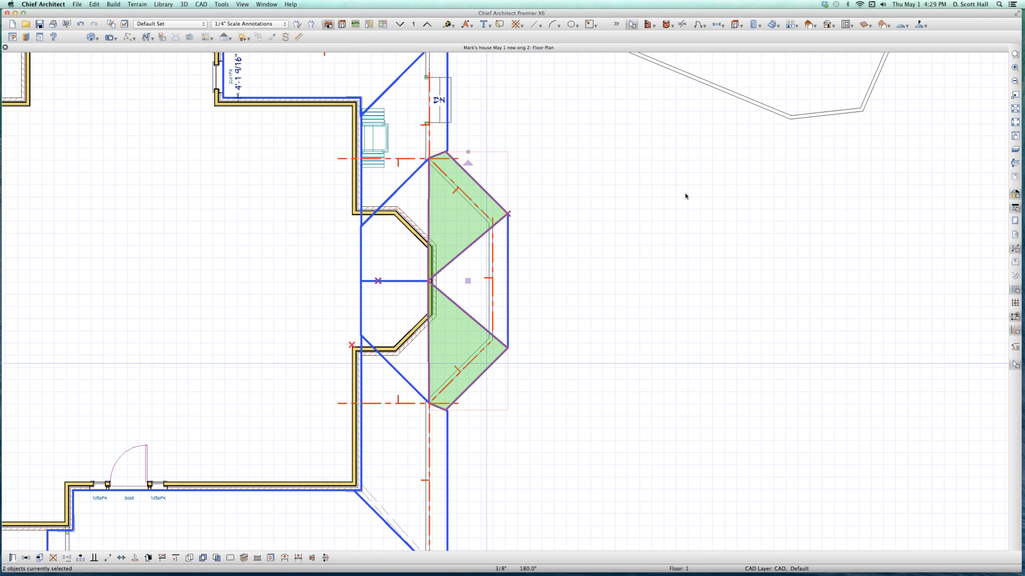
{"action": "key", "text": "super+e"}
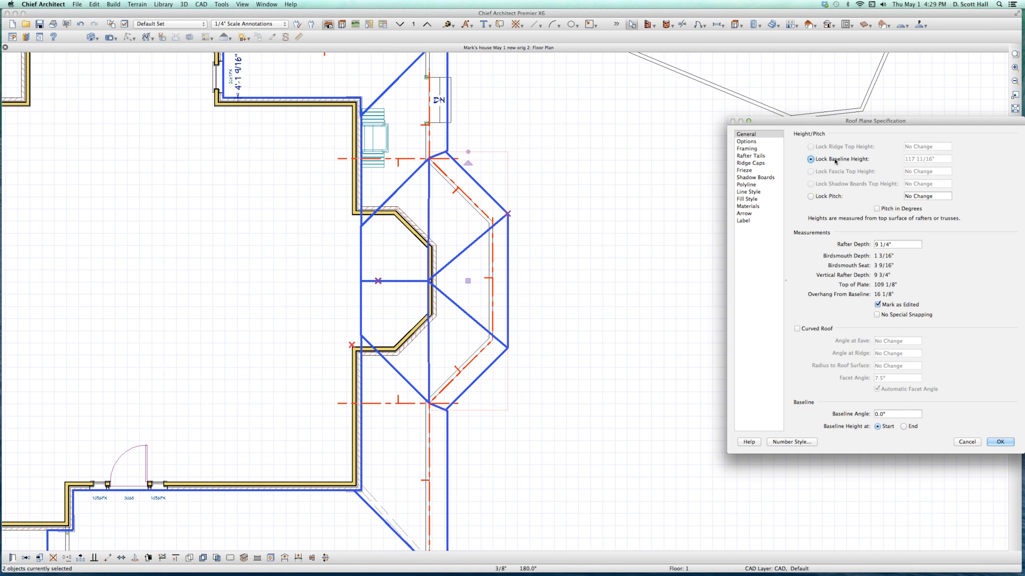
{"action": "left_click", "coordinate": [967, 442]}
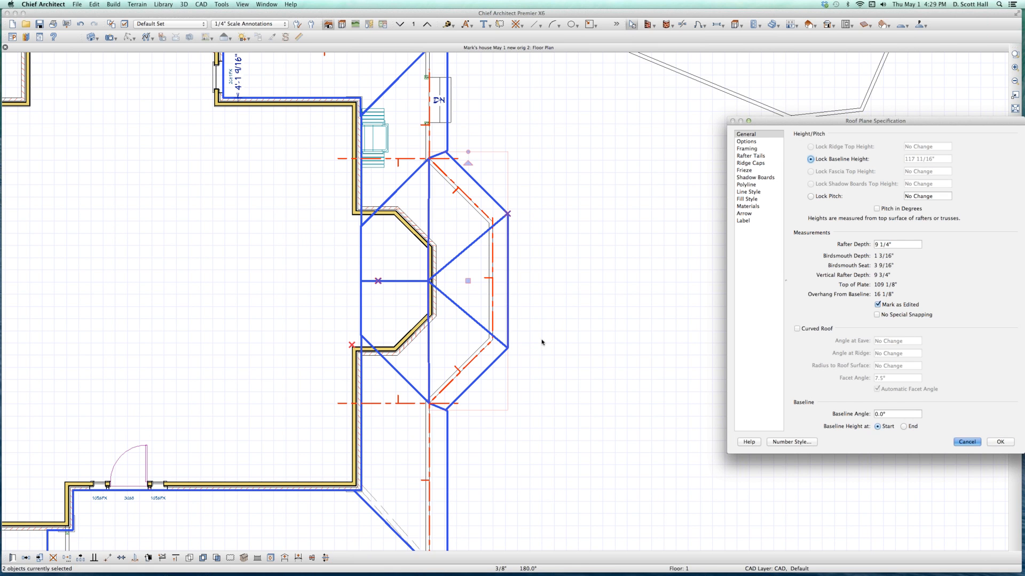
- Set the lower angled roof plane's ridge top height to 157 15/16" with its baseline height locked
{"action": "left_click", "coordinate": [491, 362]}
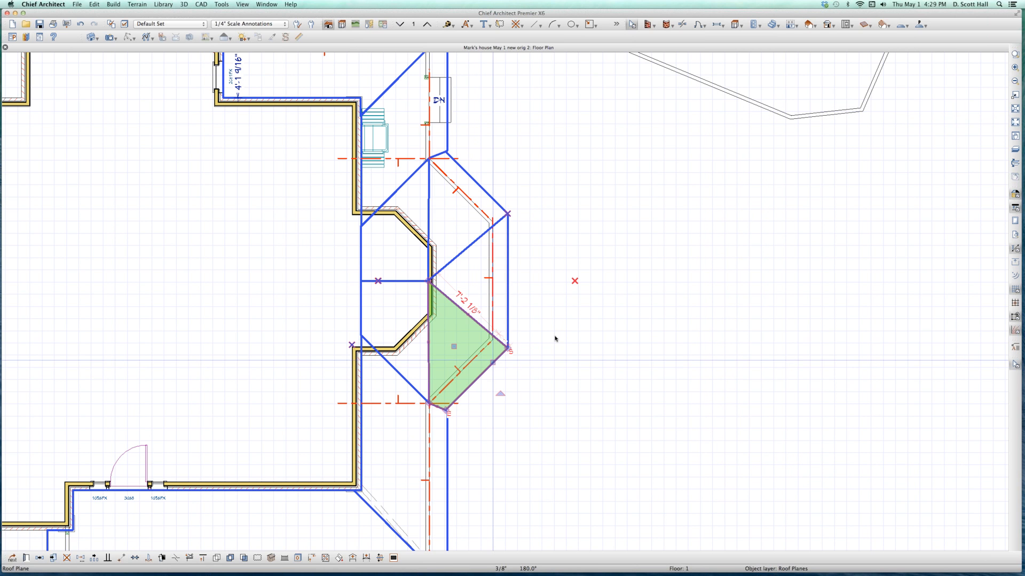
{"action": "key", "text": "super+e"}
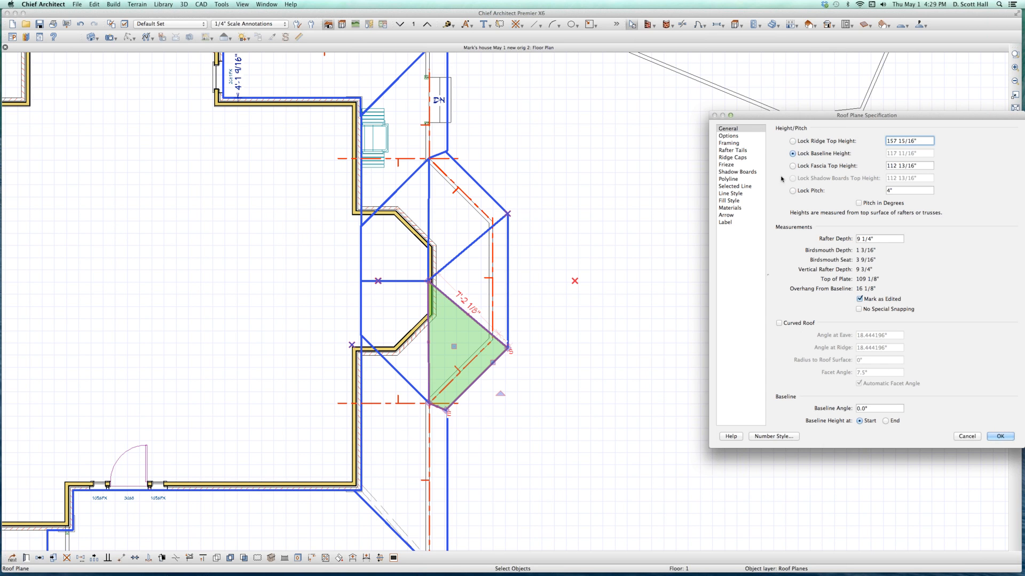
{"action": "key", "text": "Tab"}
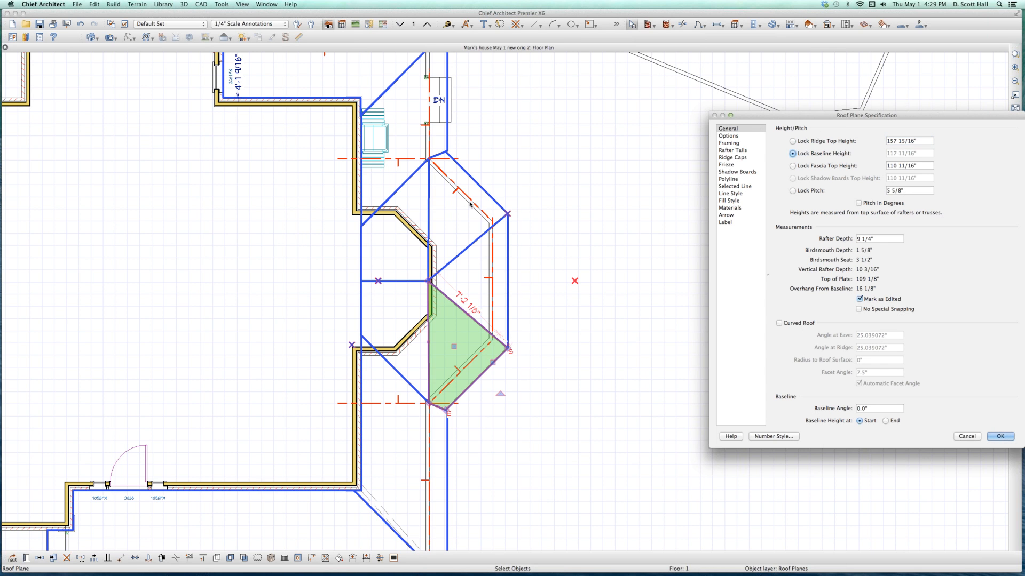
{"action": "key", "text": "Return"}
- Set the upper angled roof plane's ridge top height to 157 15/16" with its baseline height locked
{"action": "left_click", "coordinate": [487, 192]}
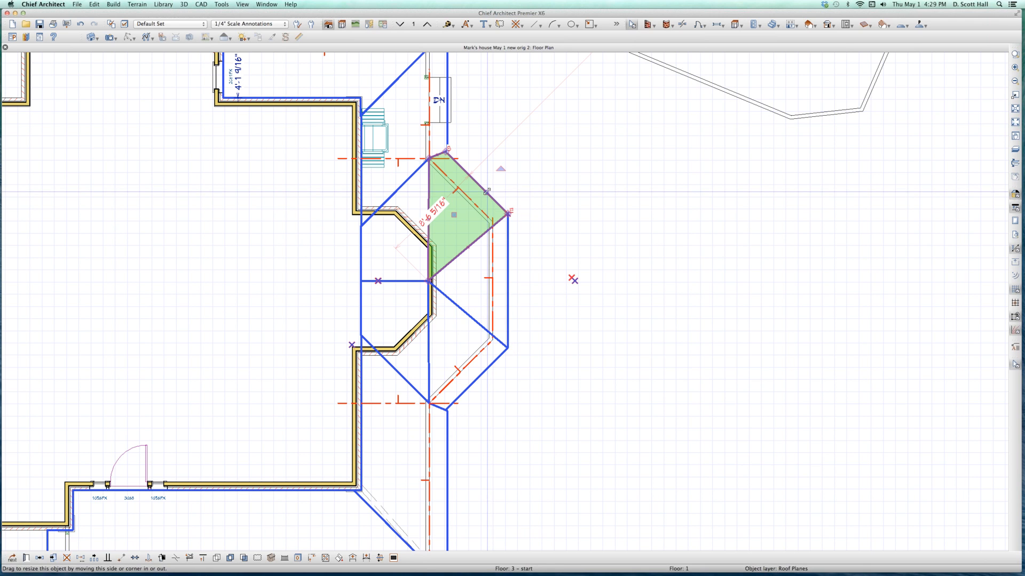
{"action": "key", "text": "super+e"}
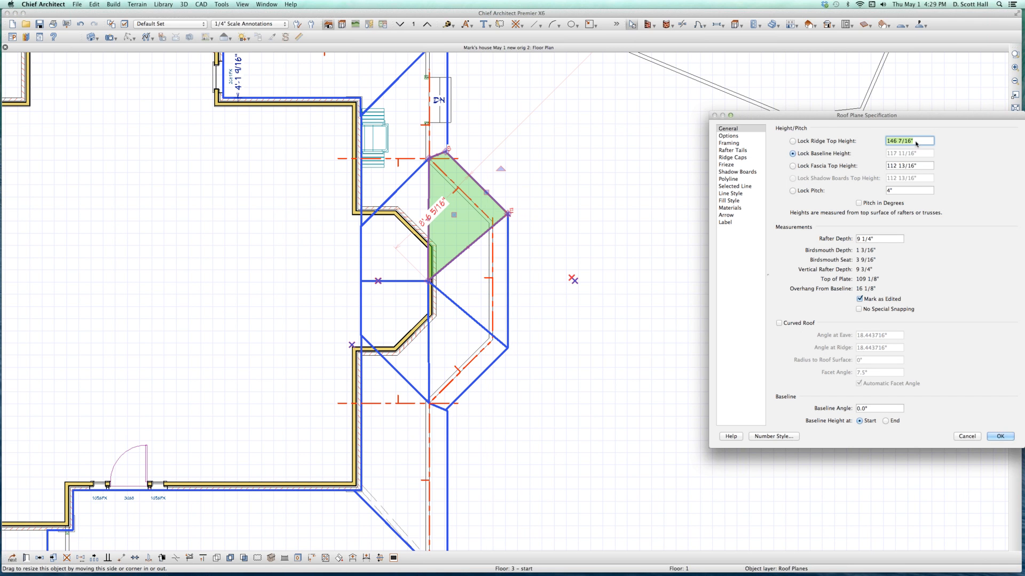
{"action": "type", "text": "157 15/16\""}
{"action": "key", "text": "Tab"}
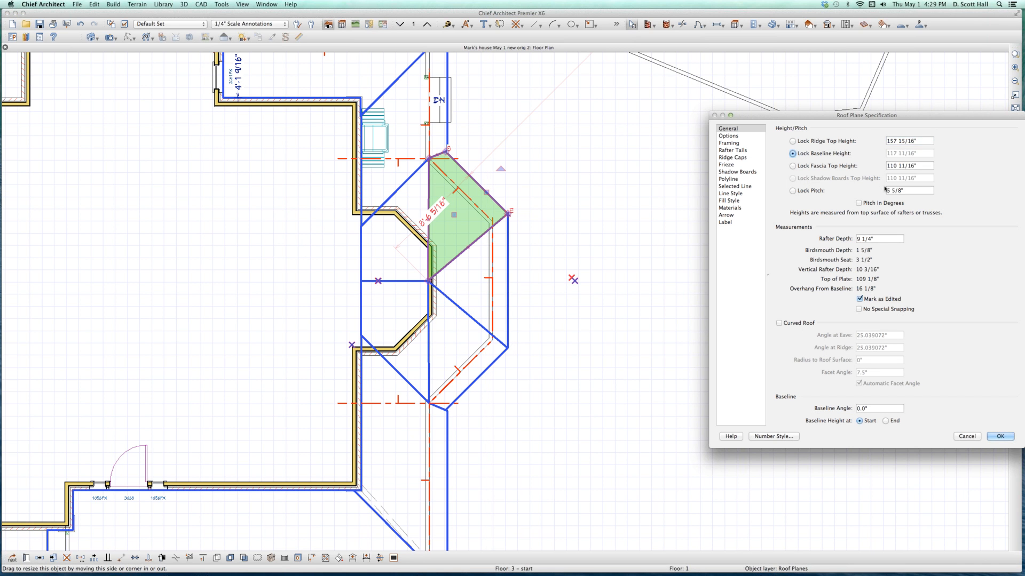
{"action": "key", "text": "Return"}
- Set the triangular roof plane's ridge top height to match the two angled planes, keeping its baseline height locked
{"action": "left_click", "coordinate": [509, 272]}
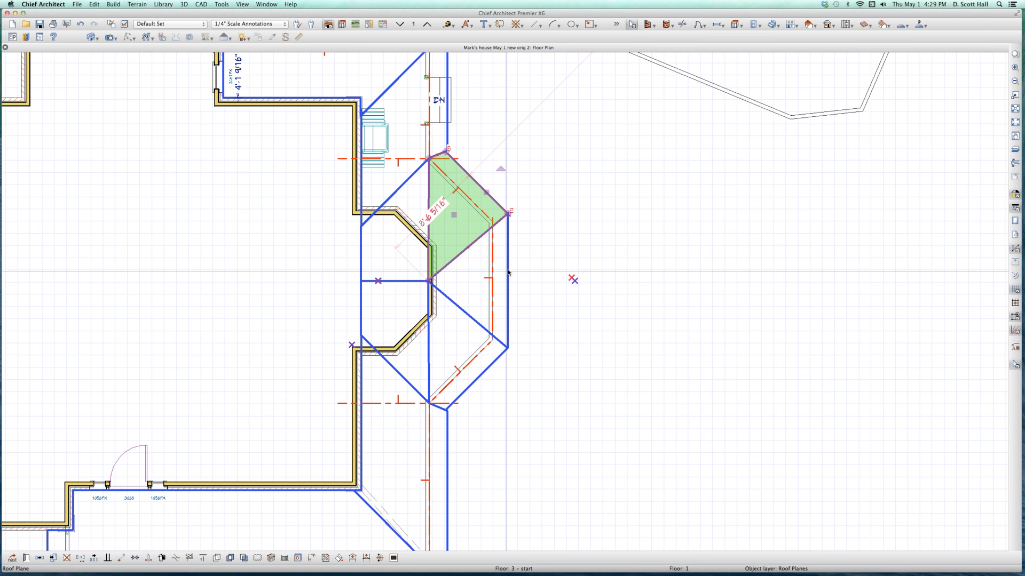
{"action": "key", "text": "super+e"}
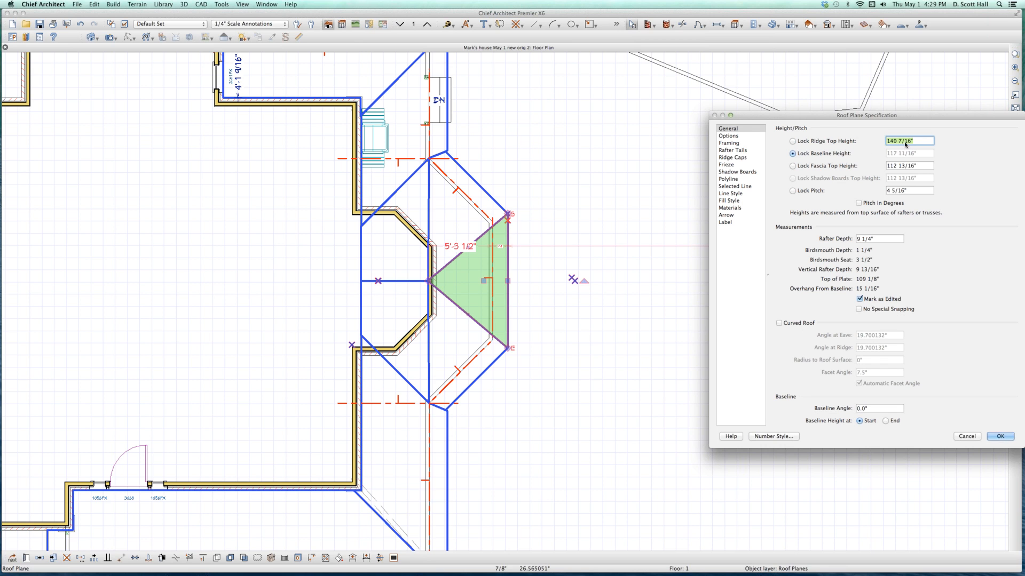
{"action": "left_click", "coordinate": [914, 141]}
{"action": "key", "text": "Return"}
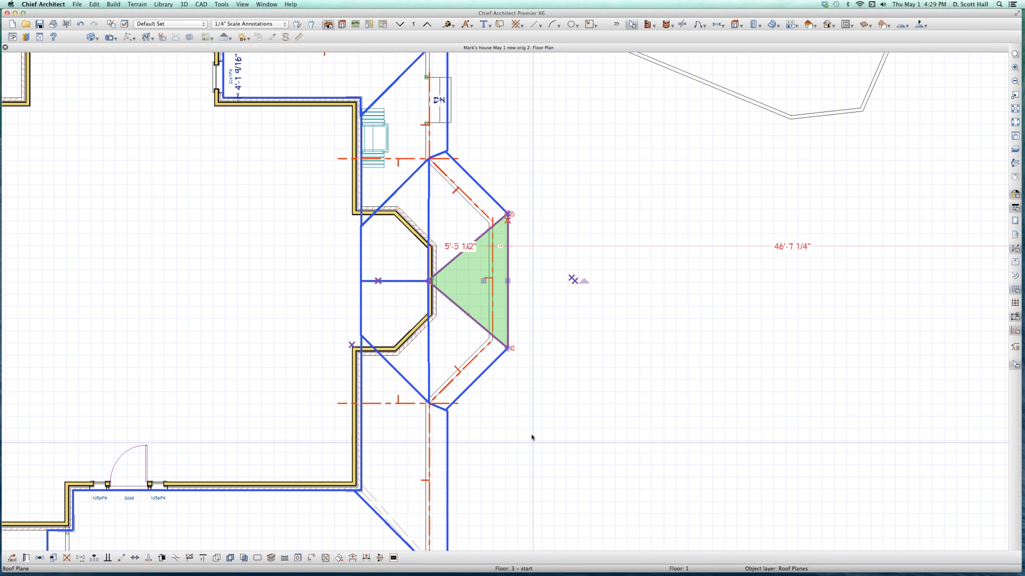
- Generate an orthographic full overview of the house and examine how the porch roof planes meet over the bay
{"action": "left_click", "coordinate": [533, 437]}
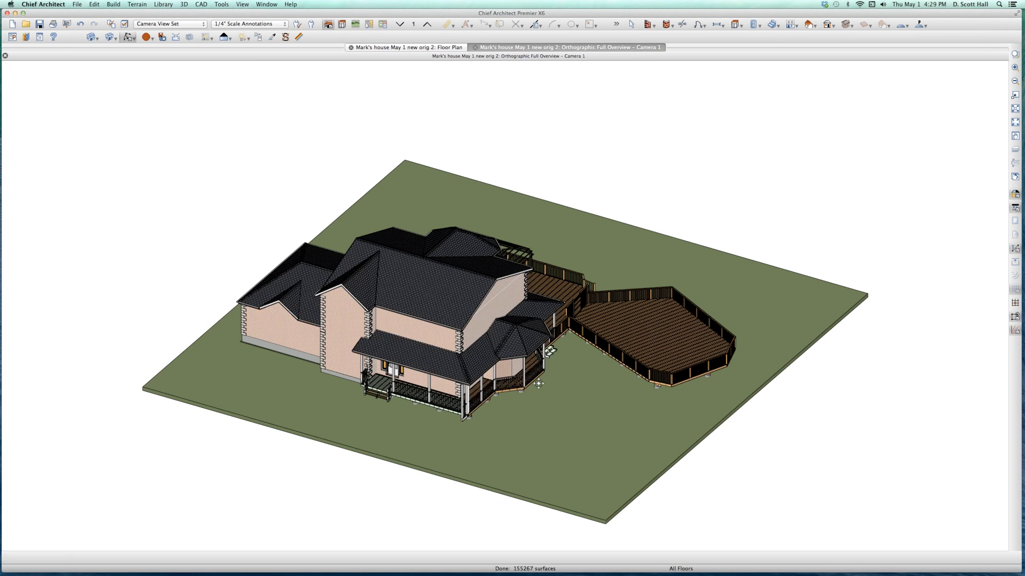
{"action": "left_click_drag", "start_coordinate": [547, 381], "coordinate": [395, 393]}
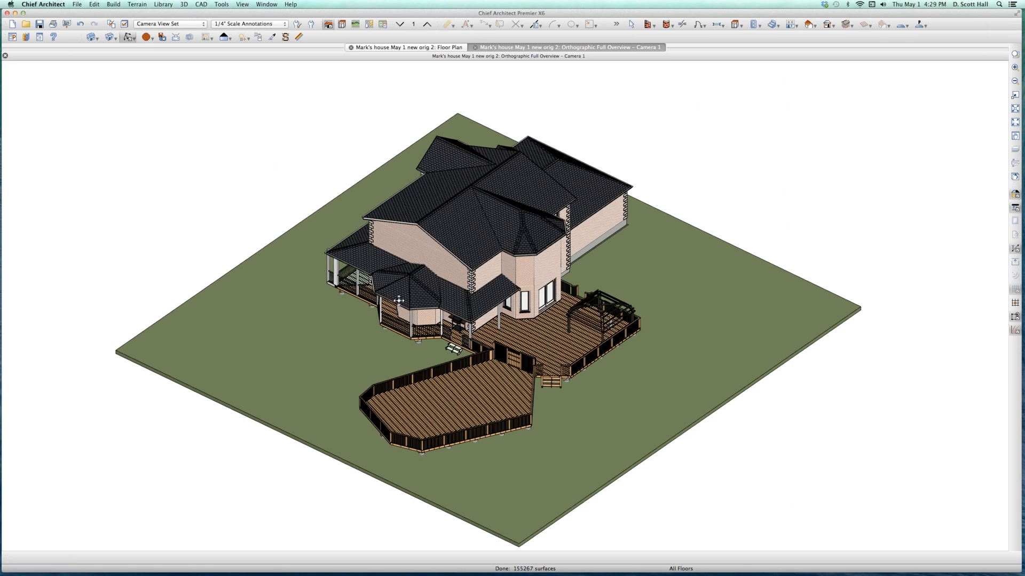
{"action": "scroll", "coordinate": [403, 323], "scroll_direction": "up", "scroll_amount": 1}
{"action": "scroll", "coordinate": [404, 324], "scroll_direction": "up", "scroll_amount": 5}
{"action": "key", "text": "space"}
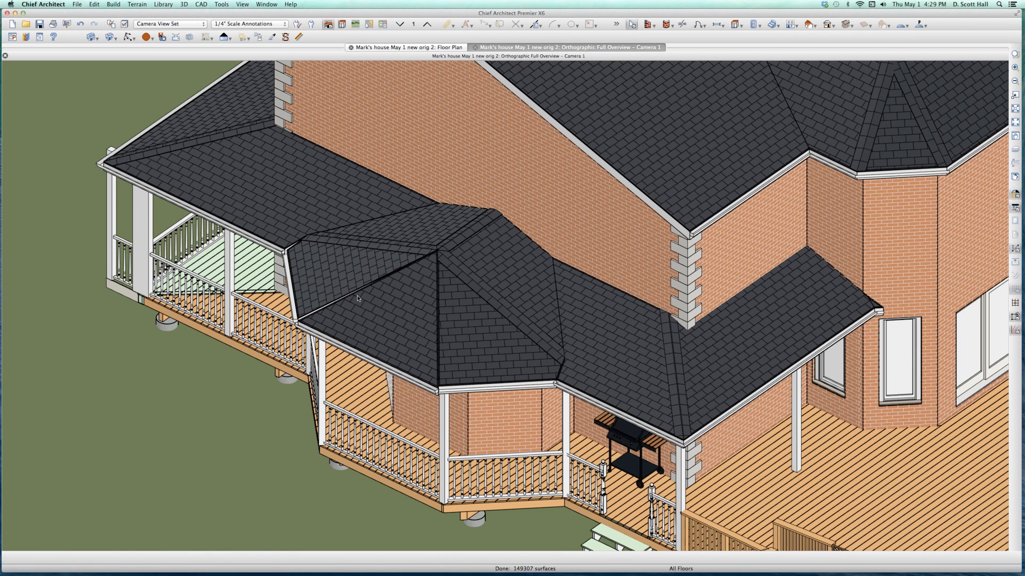
{"action": "left_click", "coordinate": [355, 304]}
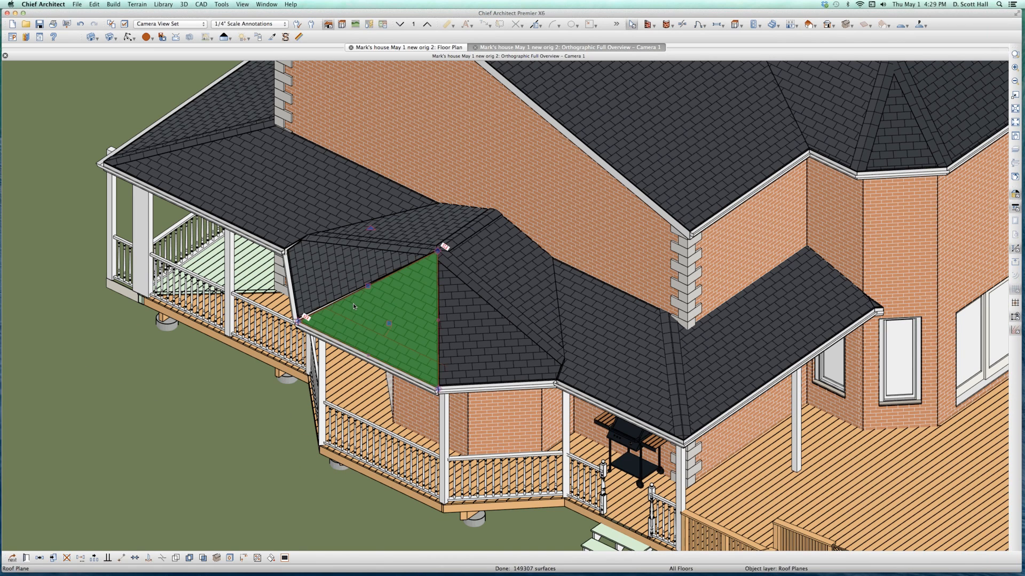
- Join the lower angled bay roof plane to its neighbouring side plane and to the triangular outer plane along the hips
{"action": "left_click", "coordinate": [350, 299], "text": "shift"}
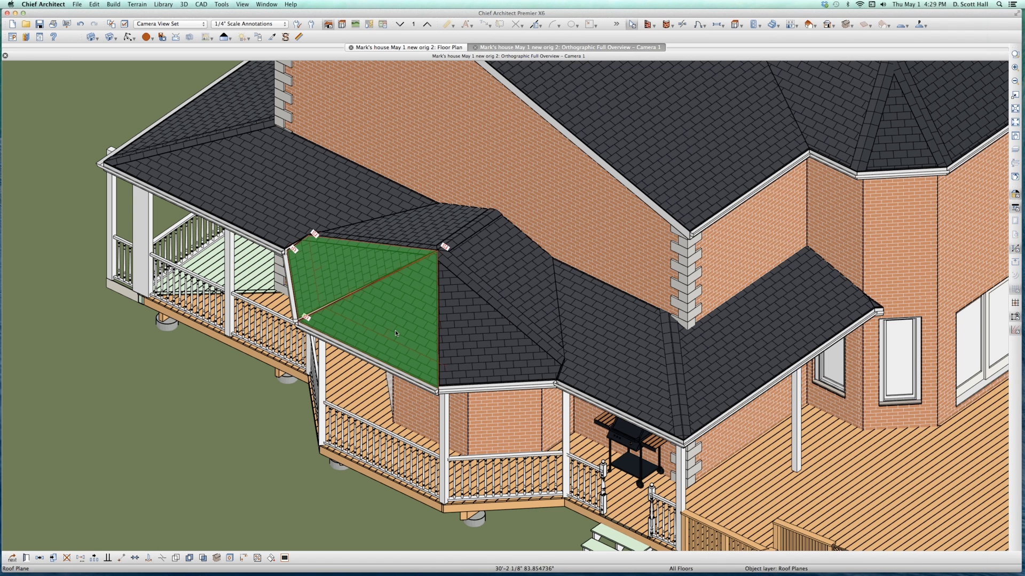
{"action": "left_click", "coordinate": [443, 339]}
{"action": "left_click", "coordinate": [435, 337], "text": "shift"}
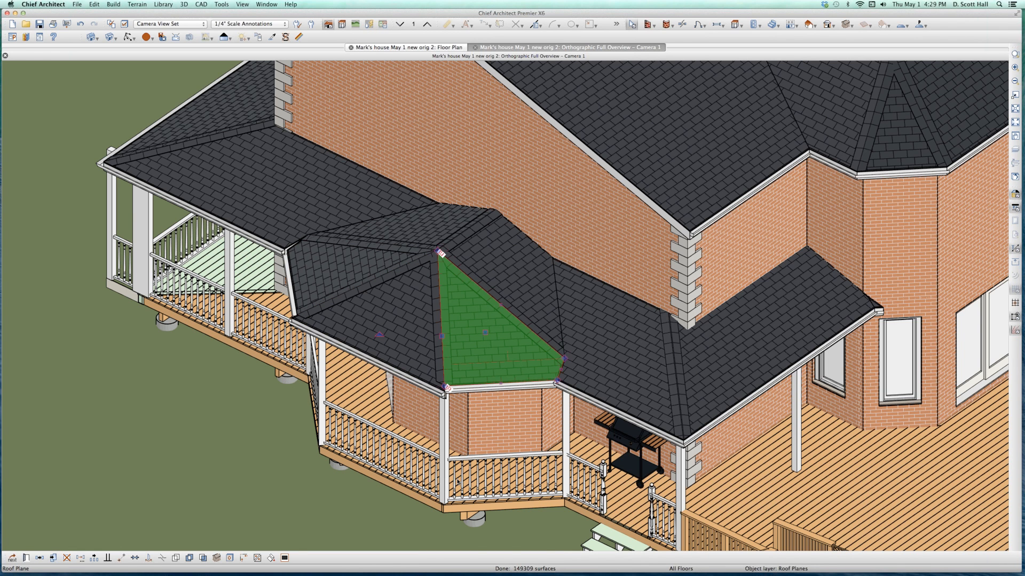
{"action": "key", "text": "Escape"}
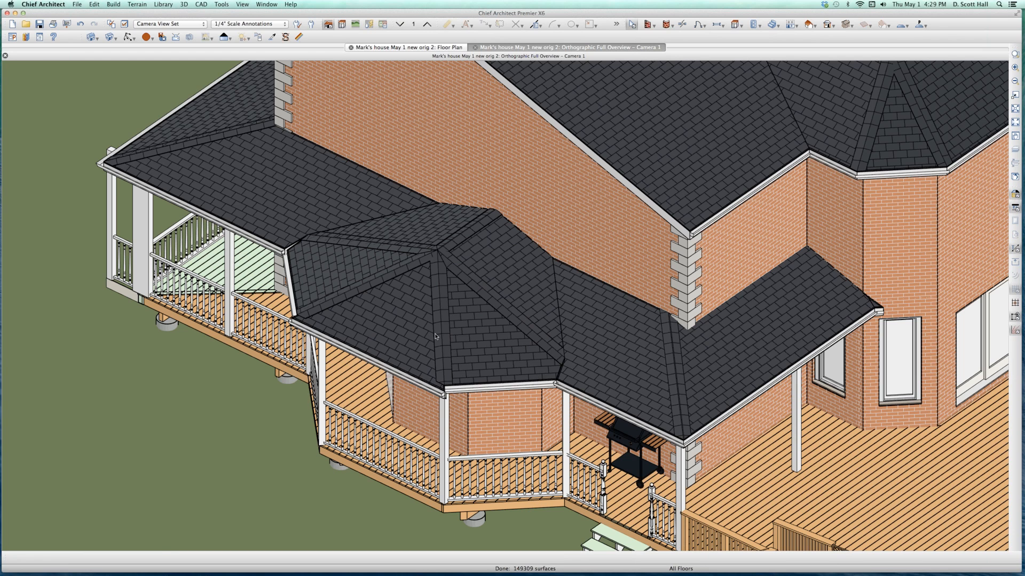
- Examine up close how the bay roof planes meet at their hips and shared peak
{"action": "left_click", "coordinate": [425, 315]}
{"action": "key", "text": "Escape"}
{"action": "left_click_drag", "start_coordinate": [545, 155], "coordinate": [548, 154]}
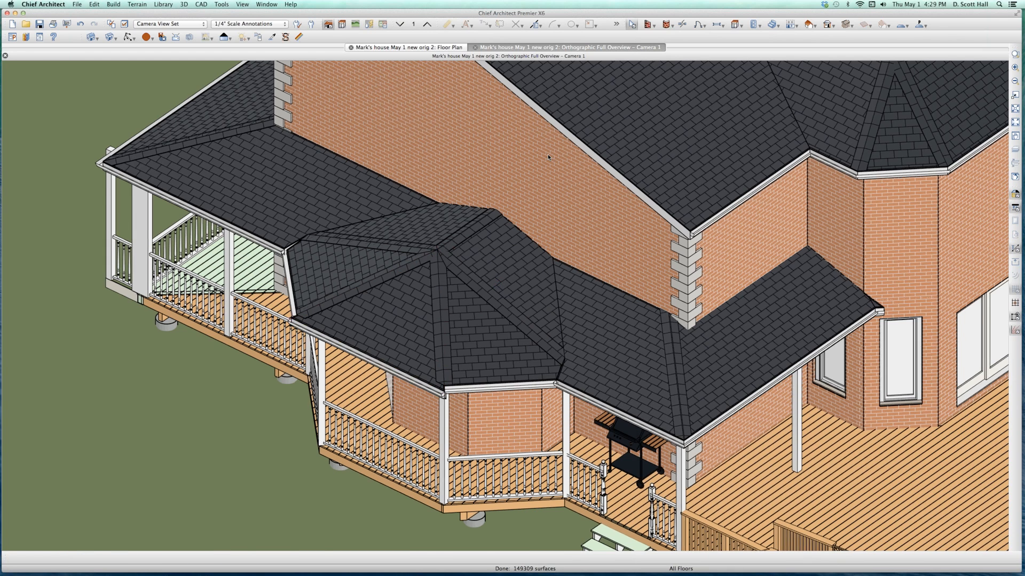
{"action": "scroll", "coordinate": [547, 153], "scroll_direction": "up", "scroll_amount": 3}
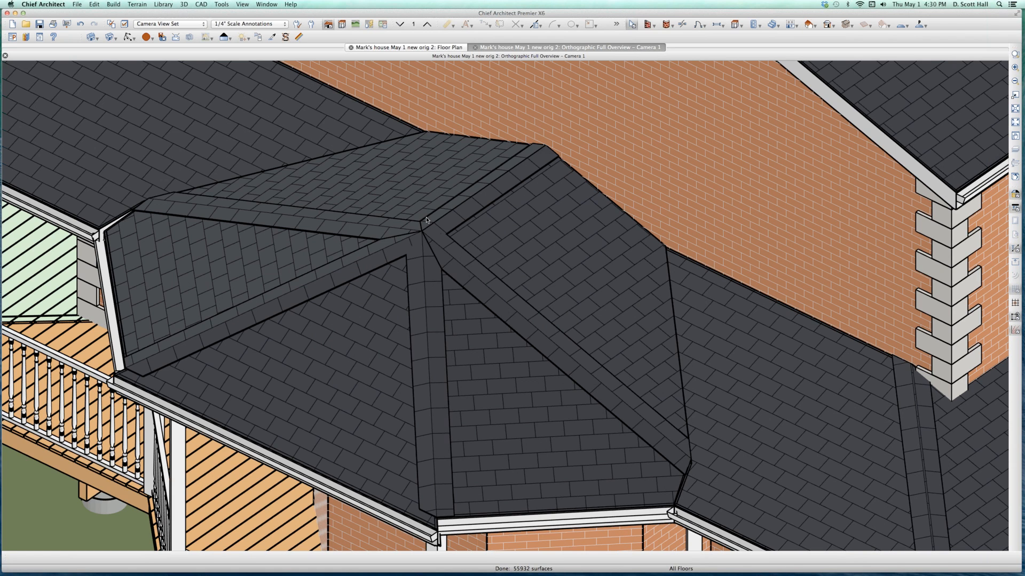
{"action": "left_click", "coordinate": [500, 398]}
{"action": "left_click", "coordinate": [268, 311]}
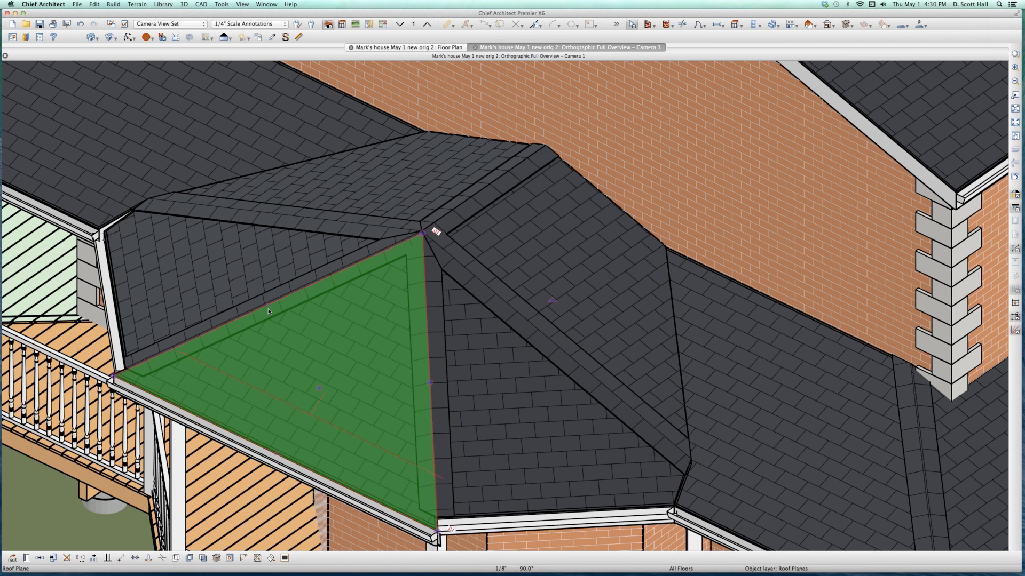
{"action": "left_click", "coordinate": [253, 294]}
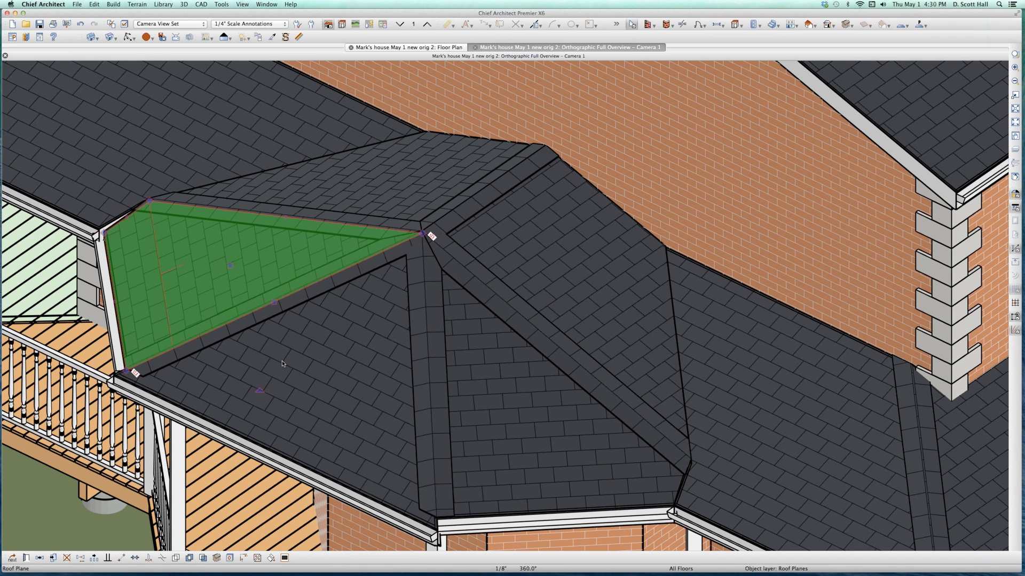
{"action": "key", "text": "Escape"}
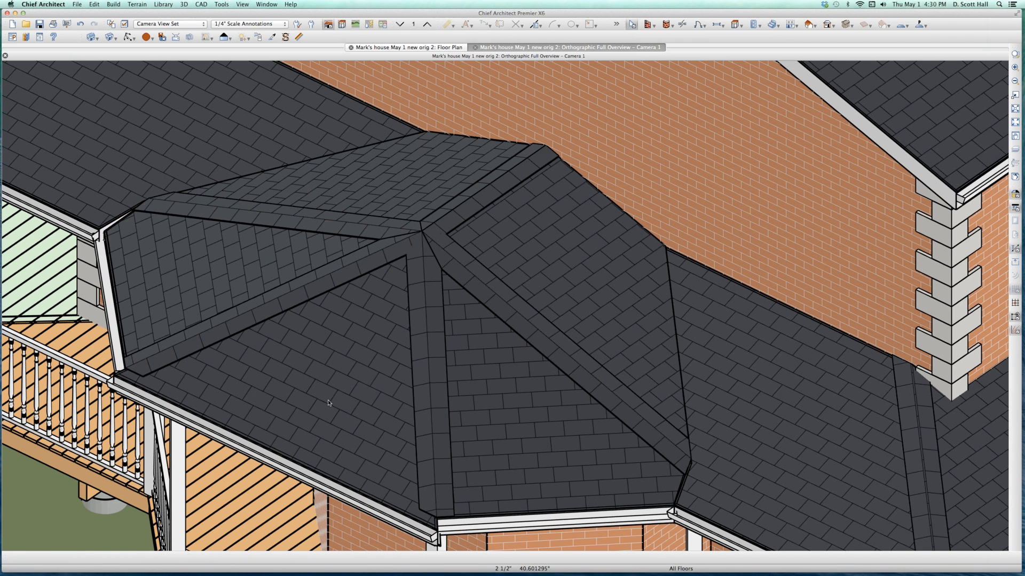
{"action": "left_click", "coordinate": [350, 373]}
{"action": "left_click", "coordinate": [214, 277]}
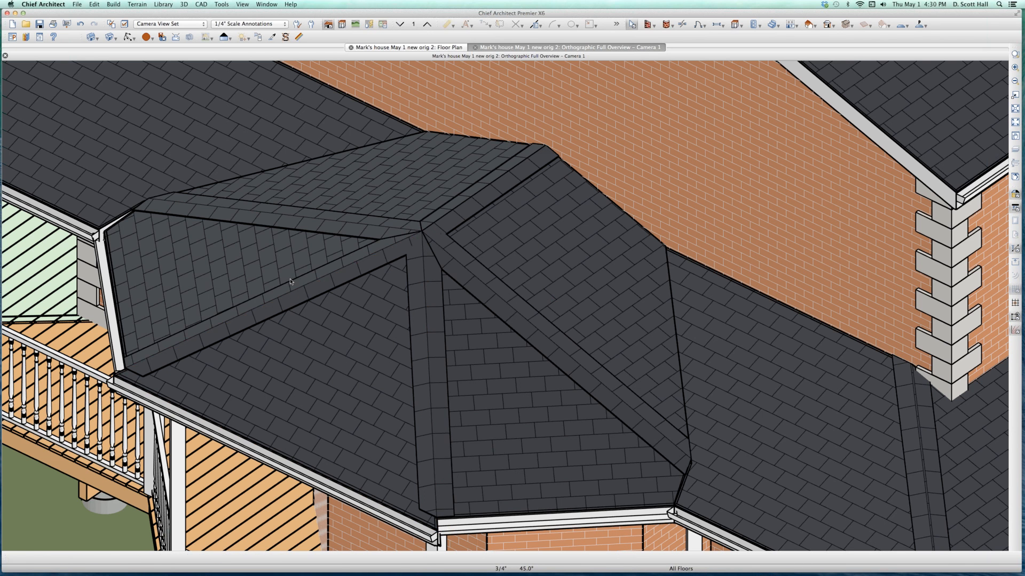
{"action": "left_click", "coordinate": [520, 391]}
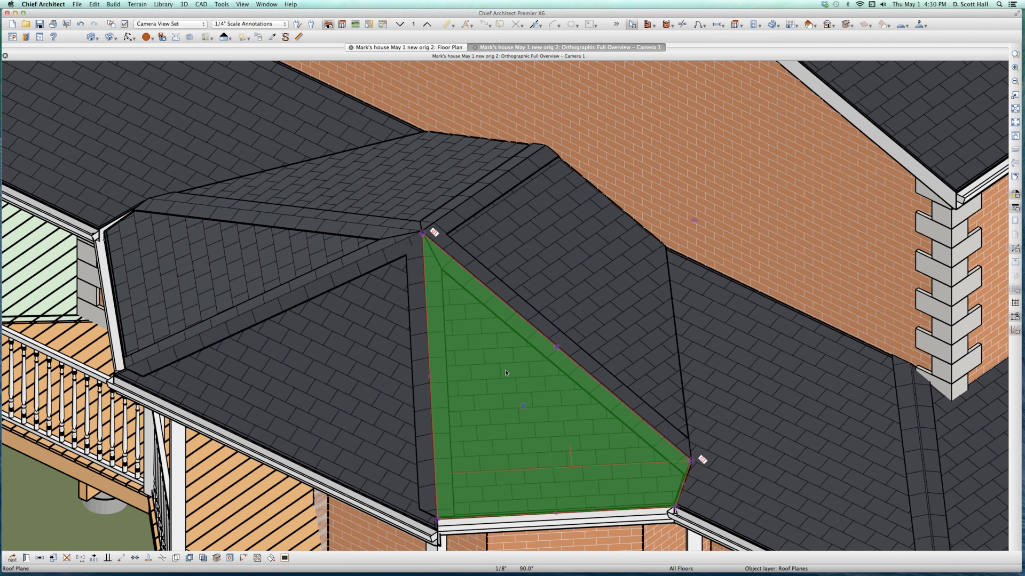
- Check the height and pitch specification of the bay roof plane adjoining the straight porch roof
{"action": "double_click", "coordinate": [563, 363]}
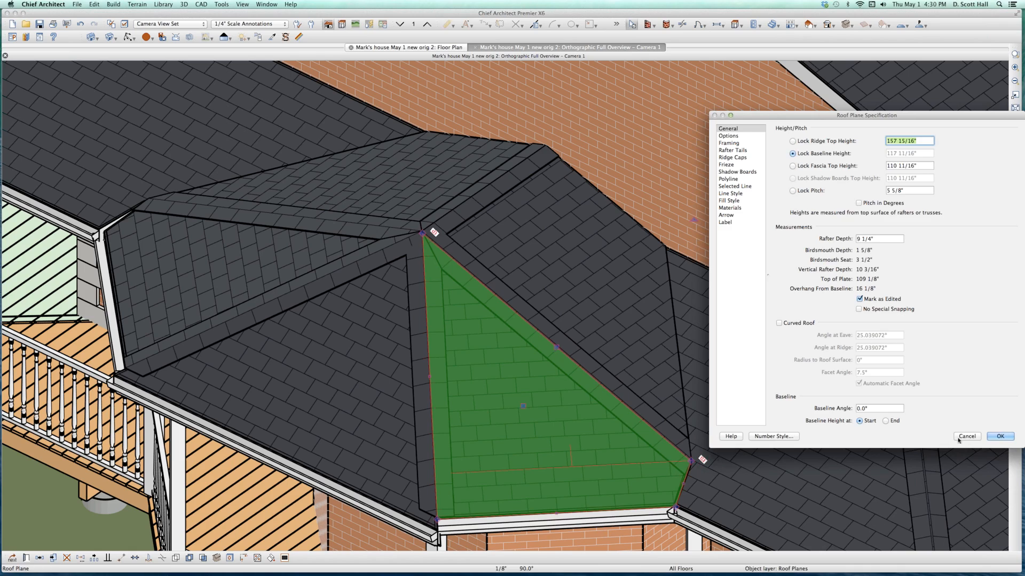
{"action": "key", "text": "Escape"}
{"action": "key", "text": "Escape"}
- Join the near bay roof plane to the adjacent straight porch roof plane along their short valley, viewed from the opposite side
{"action": "scroll", "coordinate": [443, 256], "scroll_direction": "down", "scroll_amount": 3}
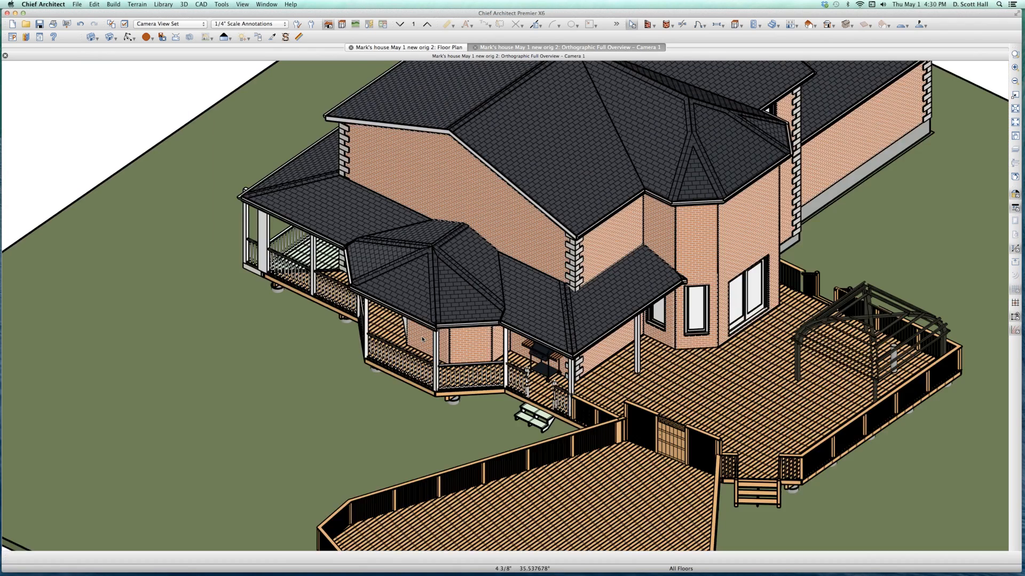
{"action": "middle_click_drag", "start_coordinate": [502, 313], "coordinate": [488, 293]}
{"action": "scroll", "coordinate": [493, 295], "scroll_direction": "up", "scroll_amount": 2}
{"action": "scroll", "coordinate": [458, 348], "scroll_direction": "up", "scroll_amount": 5}
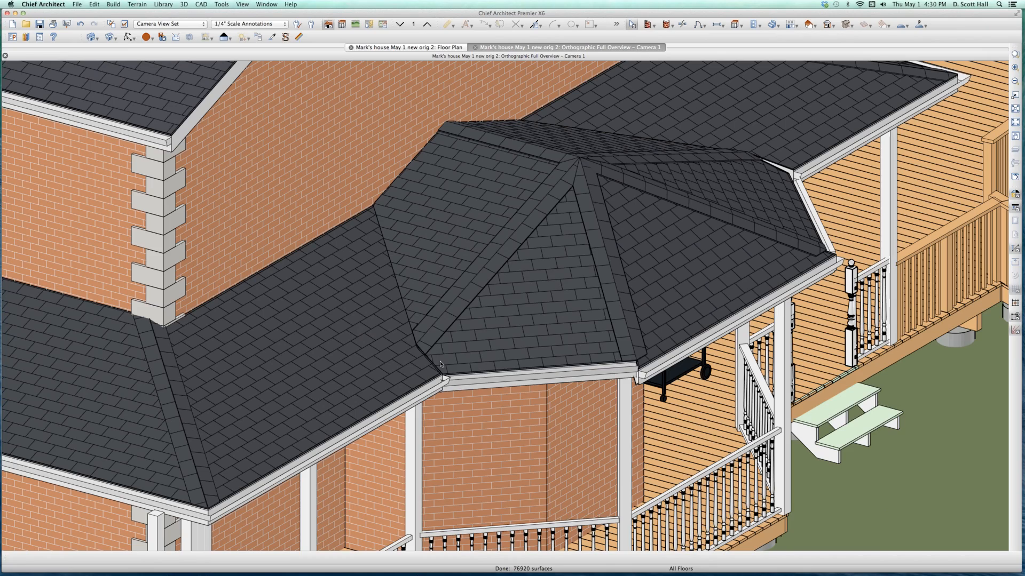
{"action": "key", "text": "space"}
{"action": "left_click", "coordinate": [439, 361]}
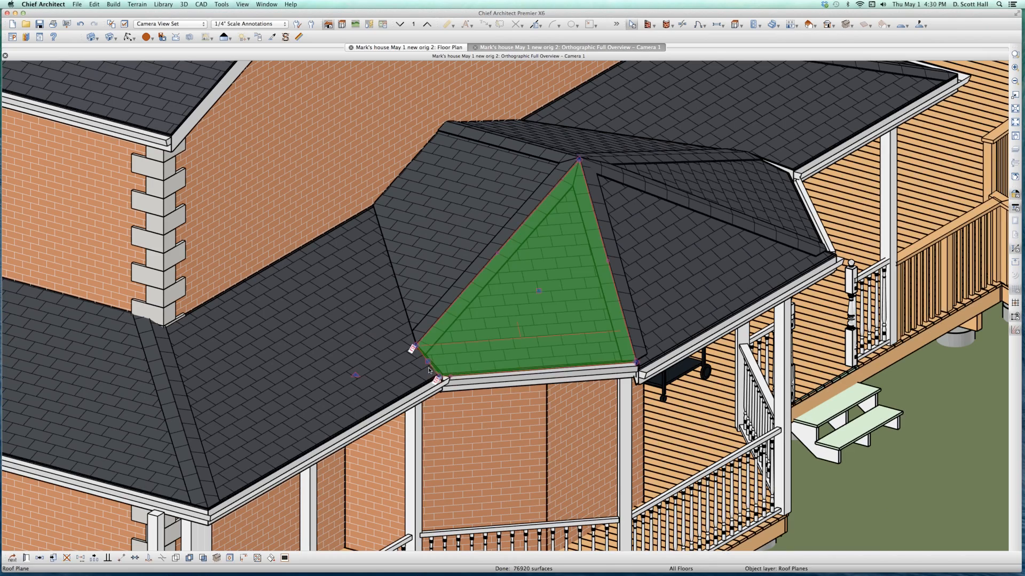
{"action": "left_click", "coordinate": [367, 431], "text": "shift"}
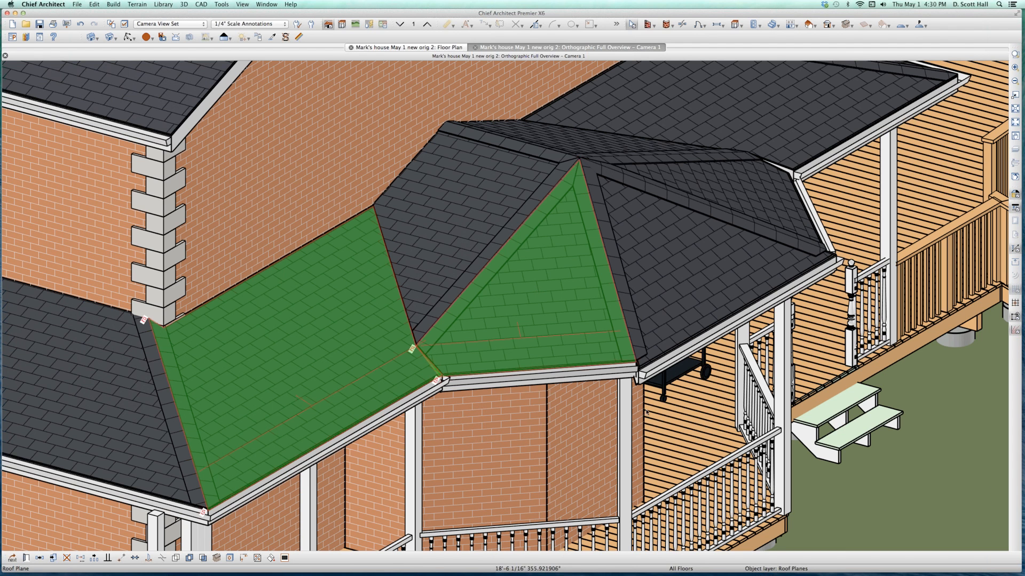
- Join the far bay roof plane to the straight porch roof plane beside it along their short valley
{"action": "left_click", "coordinate": [775, 170]}
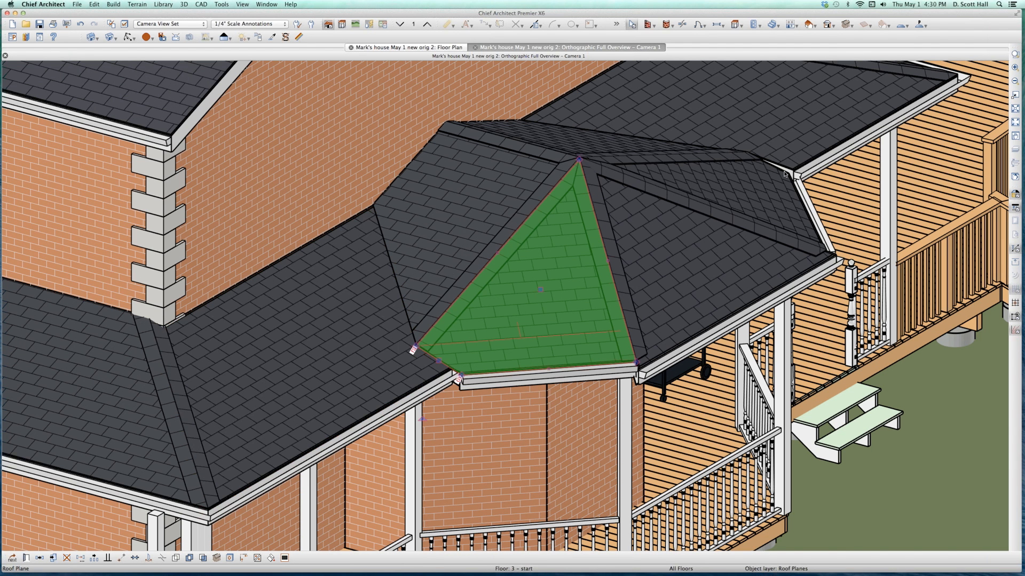
{"action": "left_click", "coordinate": [777, 163], "text": "shift"}
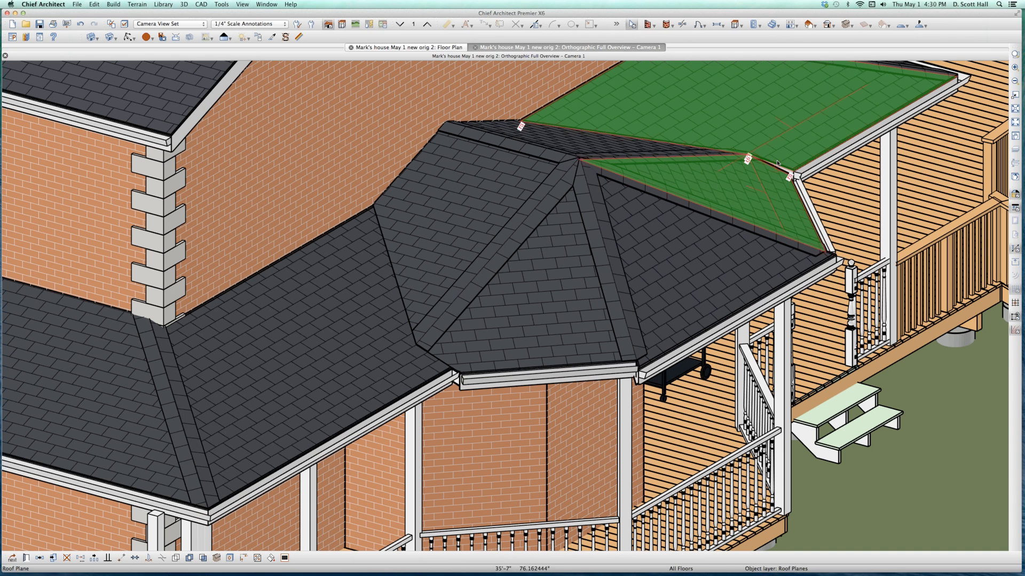
{"action": "left_click", "coordinate": [763, 247]}
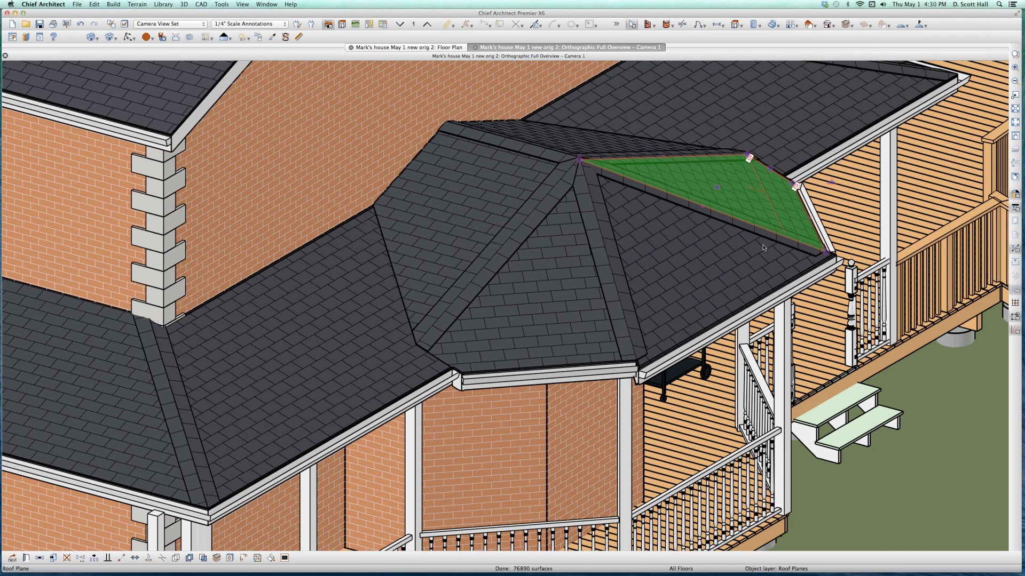
- Review the joined bay roof from above and close the overview camera to return to the floor plan
{"action": "scroll", "coordinate": [439, 320], "scroll_direction": "down", "scroll_amount": 5}
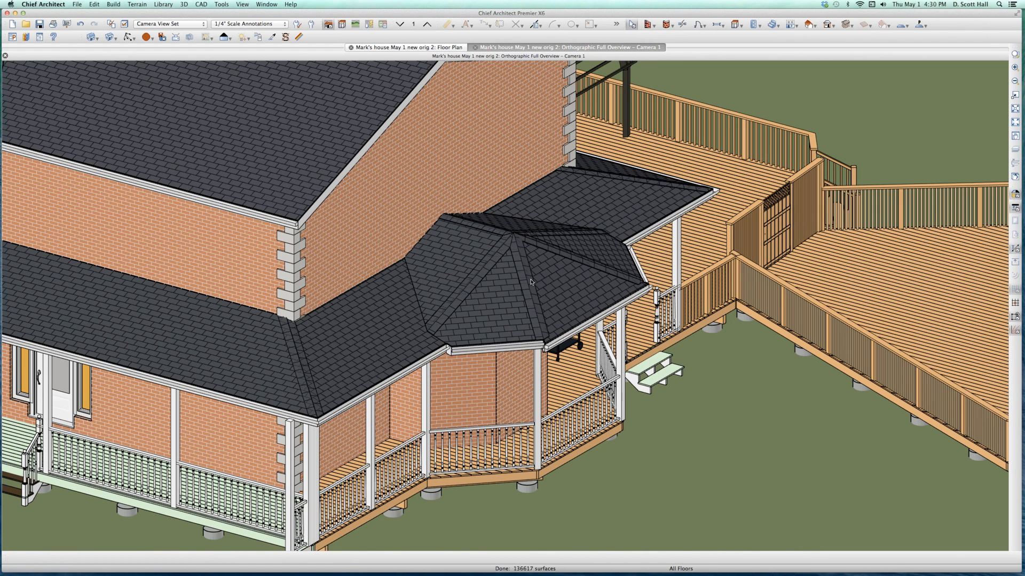
{"action": "middle_click_drag", "start_coordinate": [514, 300], "coordinate": [535, 283]}
{"action": "key", "text": "super+w"}
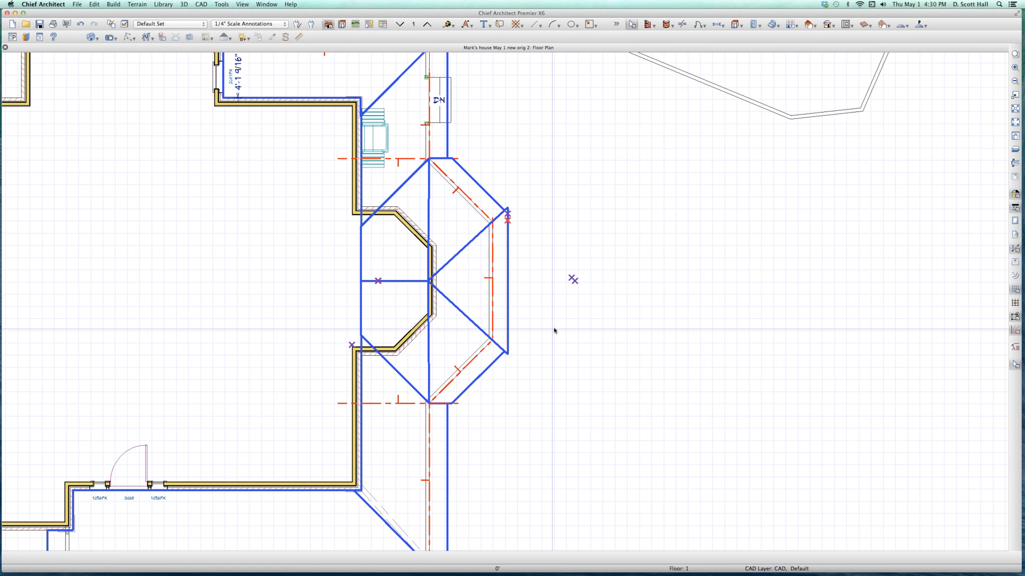
- Move the meeting corners of both house-side bay roof planes 4'-10 1/16" along the centre line toward the house wall
{"action": "scroll", "coordinate": [385, 302], "scroll_direction": "up", "scroll_amount": 2}
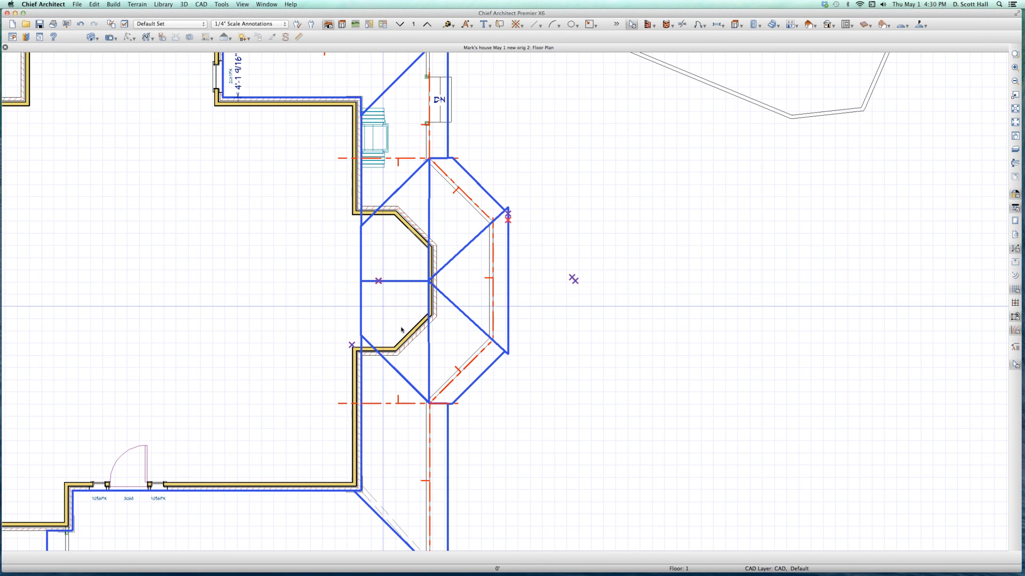
{"action": "left_click", "coordinate": [438, 291]}
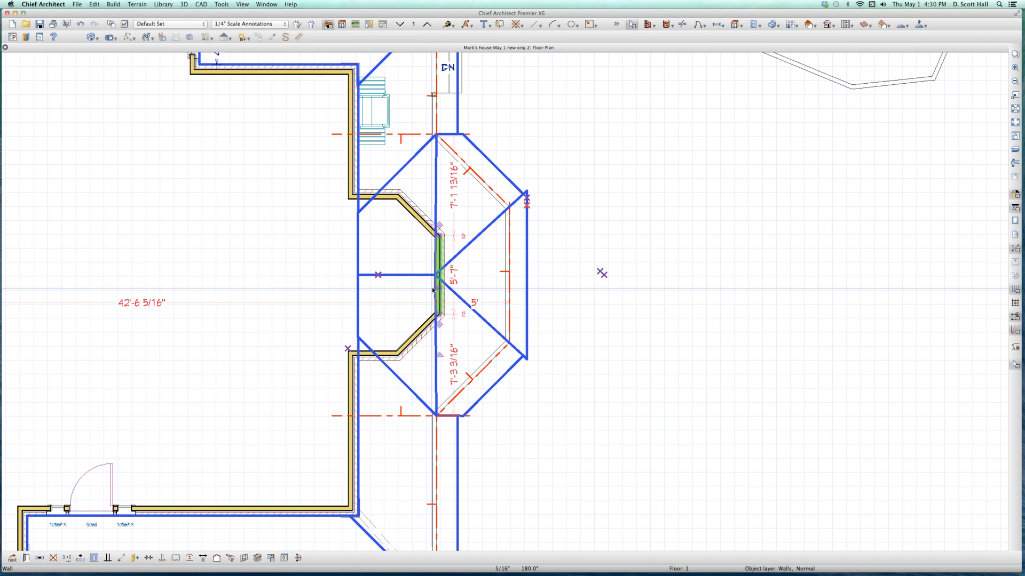
{"action": "left_click", "coordinate": [435, 377]}
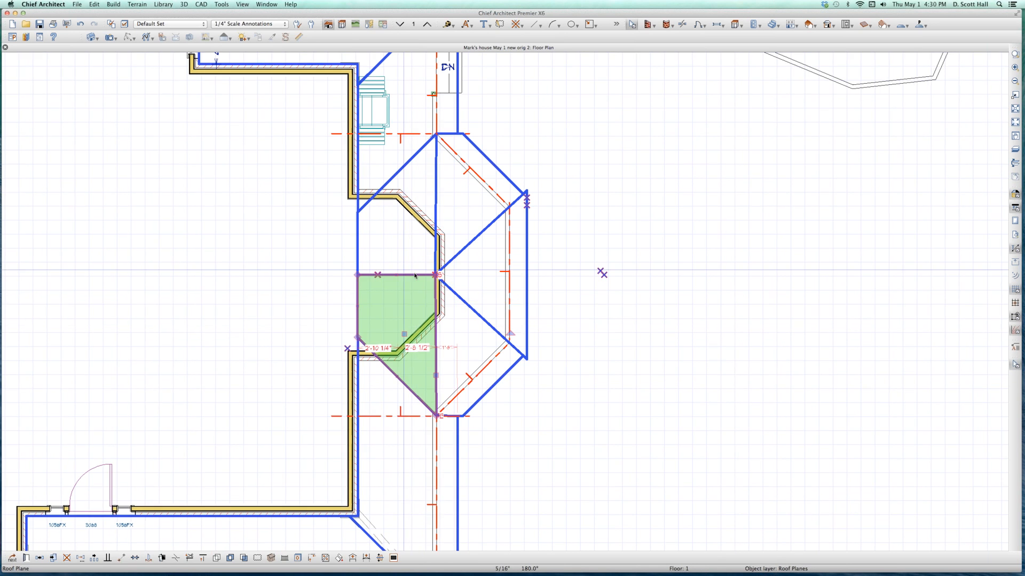
{"action": "scroll", "coordinate": [427, 277], "scroll_direction": "up", "scroll_amount": 3}
{"action": "left_click_drag", "start_coordinate": [464, 284], "coordinate": [298, 259]}
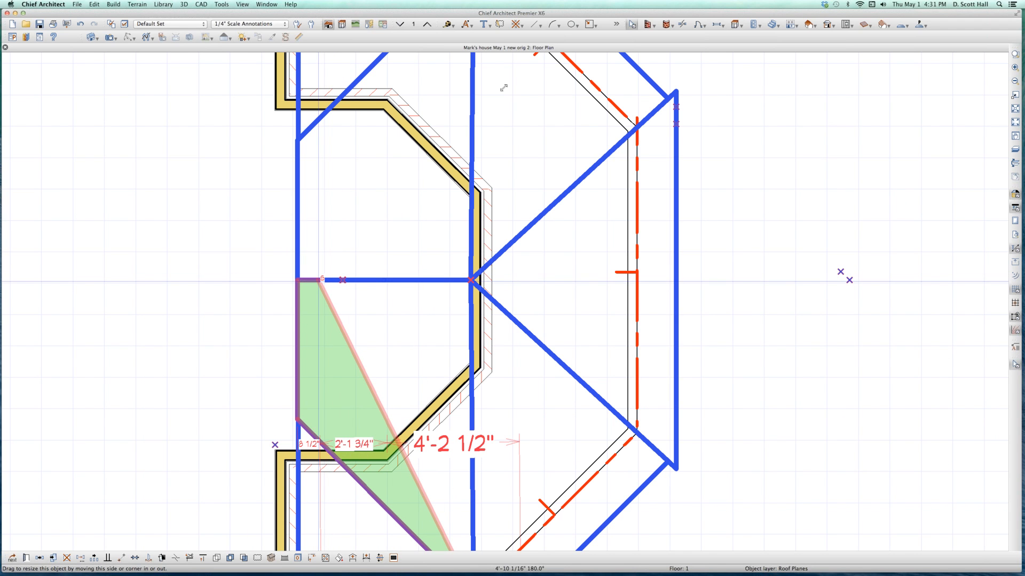
{"action": "left_click", "coordinate": [471, 280]}
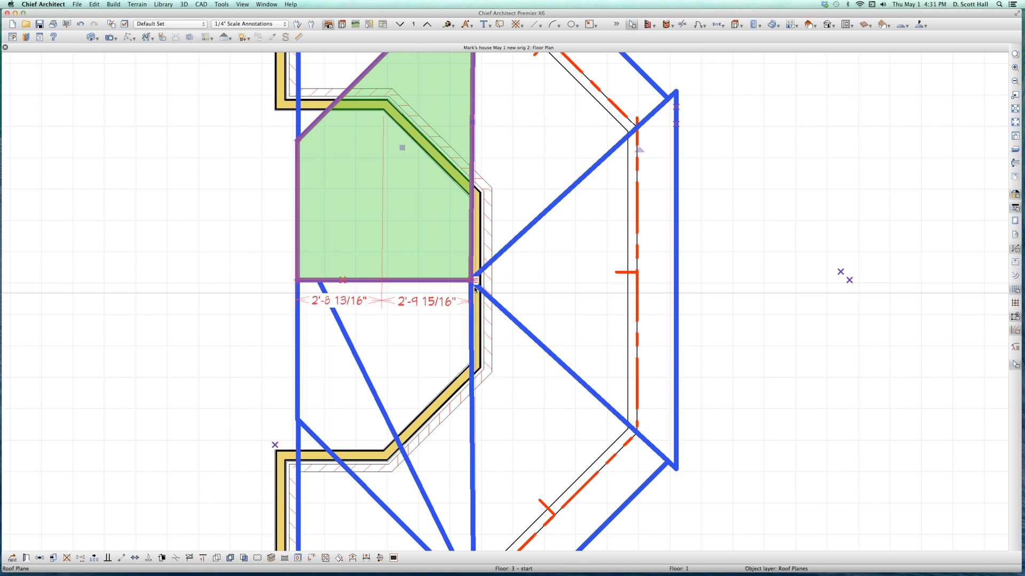
{"action": "left_click_drag", "start_coordinate": [471, 279], "coordinate": [316, 278]}
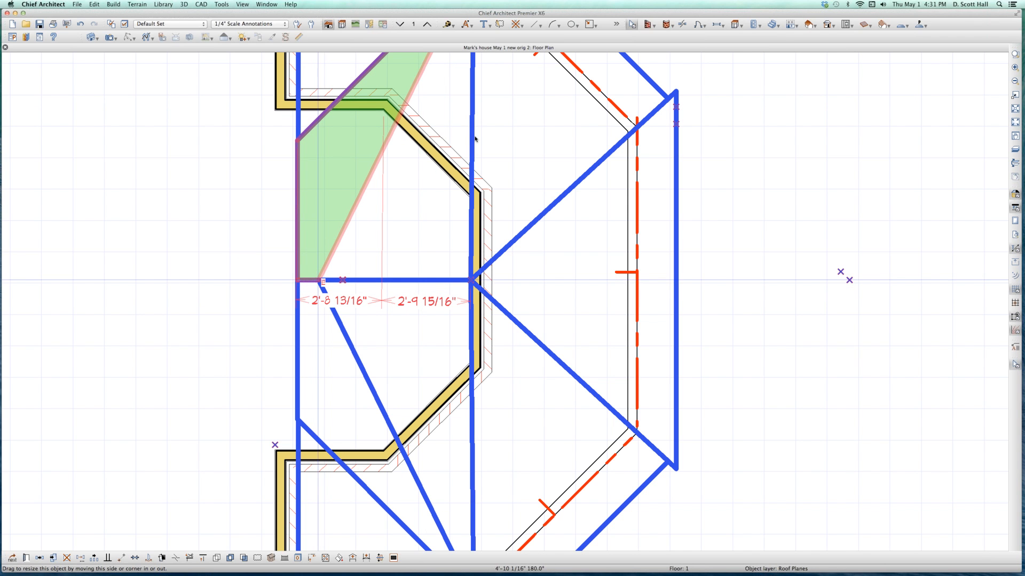
- Move the upper angled roof plane's peak corner to the house-side planes' new meeting point, pivoting the plane about its baseline
{"action": "left_click", "coordinate": [470, 280]}
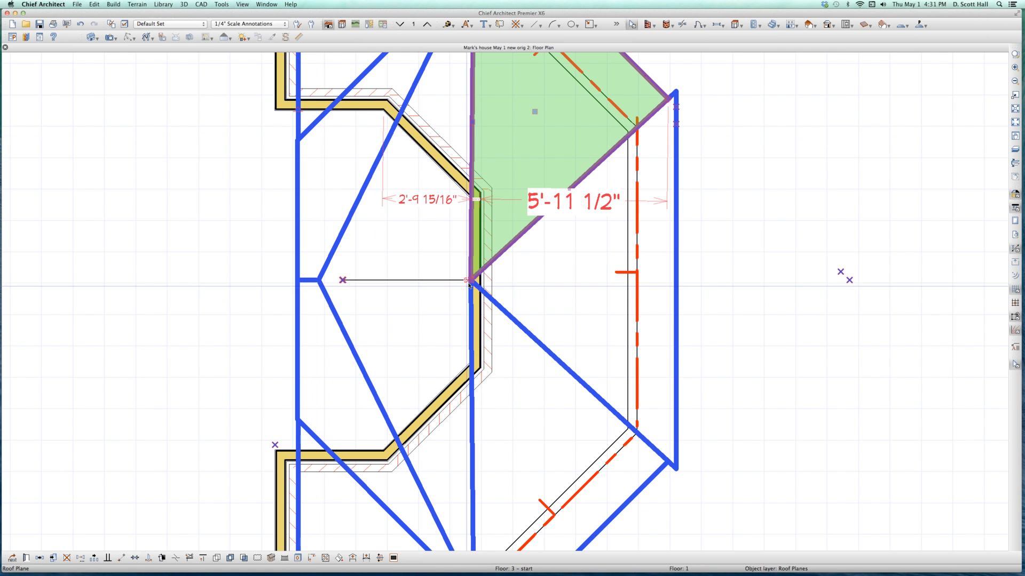
{"action": "left_click_drag", "start_coordinate": [470, 280], "coordinate": [318, 283]}
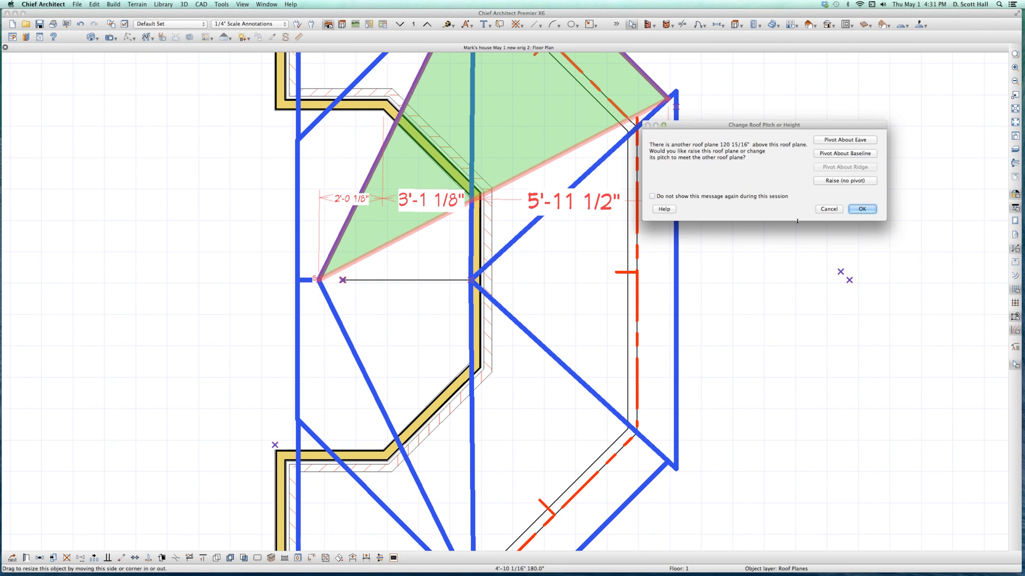
{"action": "left_click", "coordinate": [848, 159]}
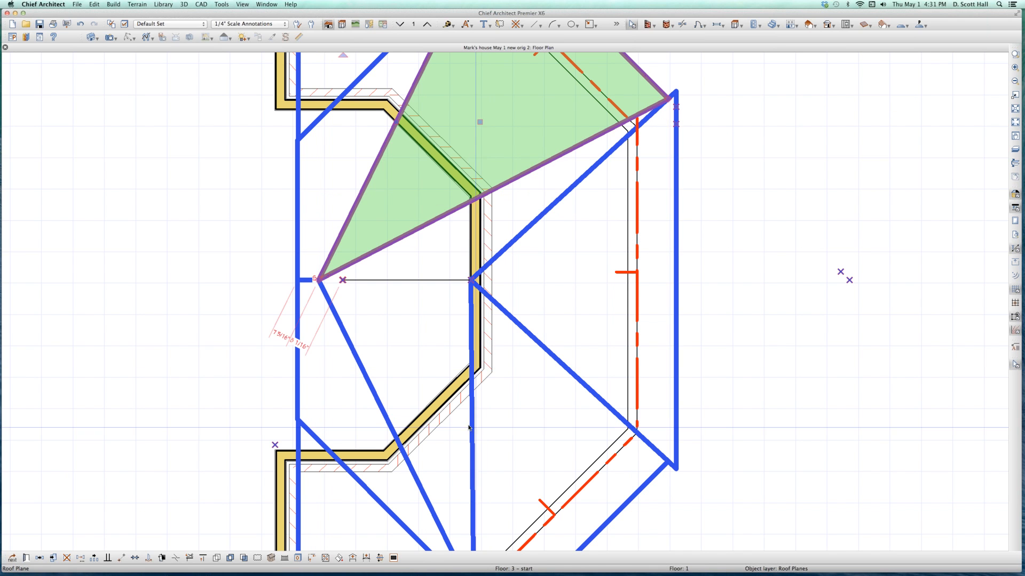
- Move the lower angled roof plane's peak corner to the same meeting point, pivoting the plane about its baseline
{"action": "left_click", "coordinate": [464, 283]}
{"action": "left_click_drag", "start_coordinate": [465, 284], "coordinate": [320, 283]}
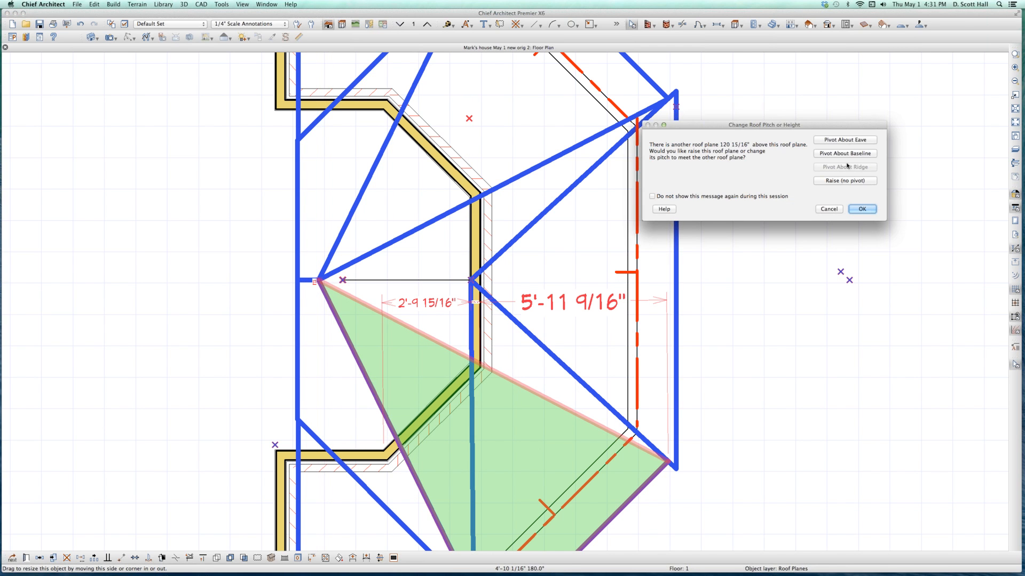
{"action": "left_click", "coordinate": [852, 154]}
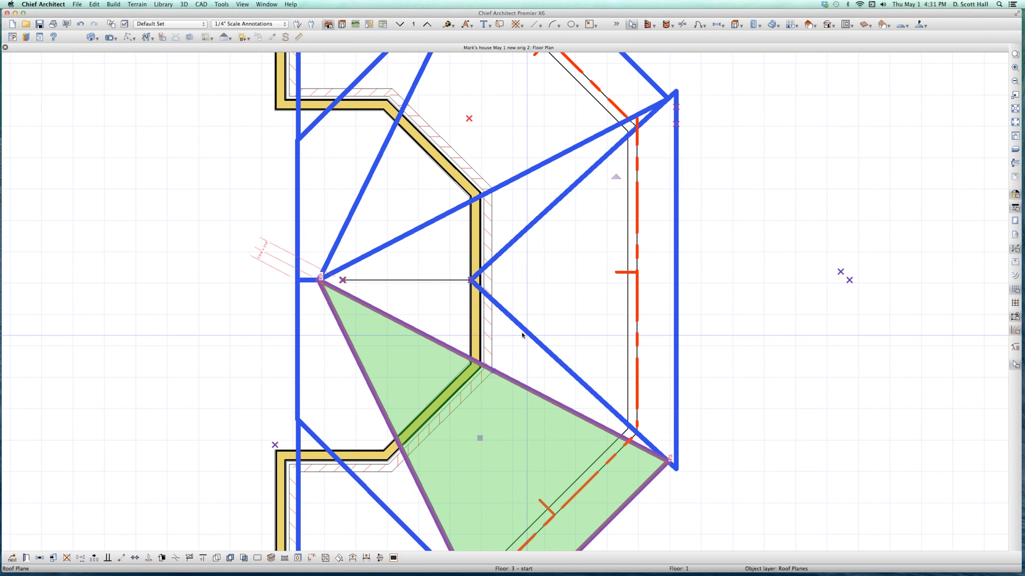
- Extend the outer triangular roof plane's peak 4'-10 1/16" toward the house to the shared meeting point
{"action": "left_click", "coordinate": [467, 289]}
{"action": "left_click_drag", "start_coordinate": [467, 290], "coordinate": [318, 280]}
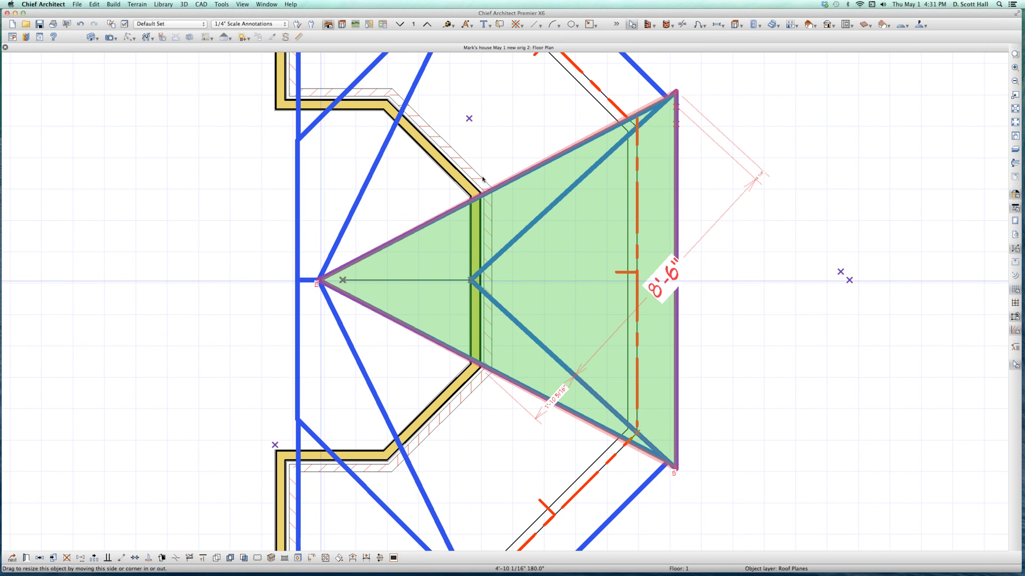
{"action": "left_click", "coordinate": [832, 208]}
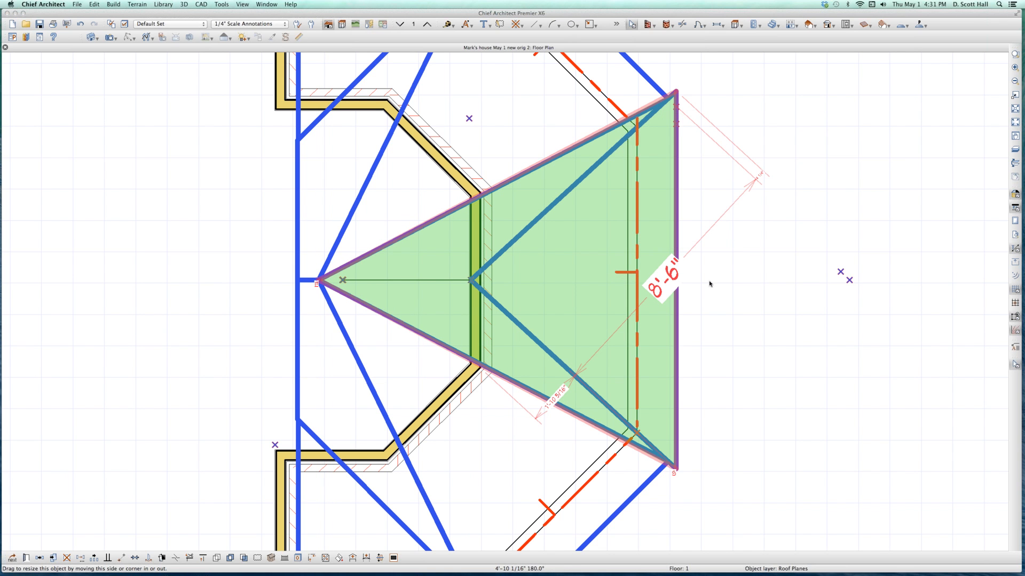
- Compare the ridge top heights of the upper house-side bay roof plane and the adjoining upper angled plane
{"action": "scroll", "coordinate": [645, 290], "scroll_direction": "down", "scroll_amount": 4}
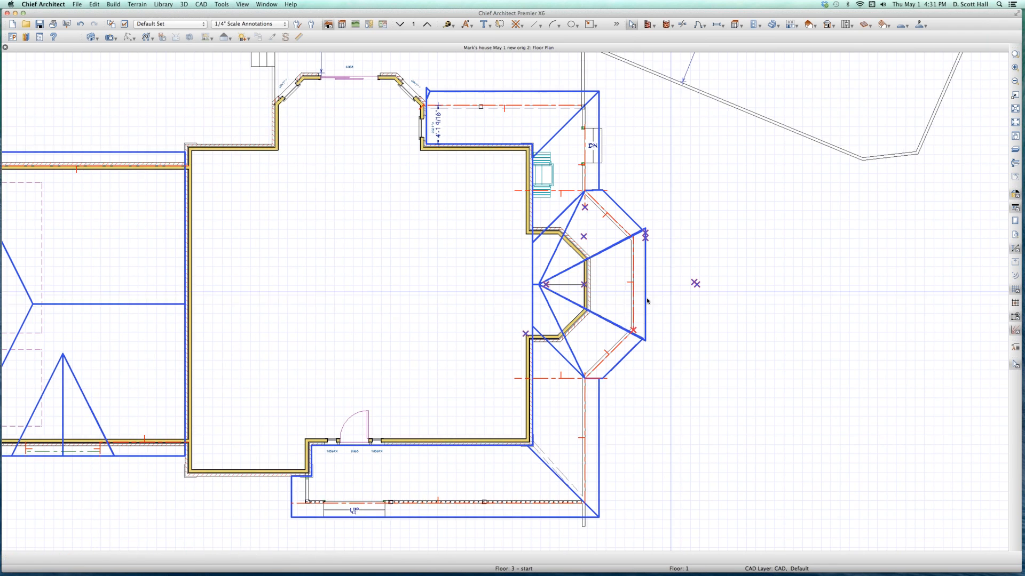
{"action": "scroll", "coordinate": [647, 302], "scroll_direction": "up", "scroll_amount": 1}
{"action": "left_click", "coordinate": [530, 251]}
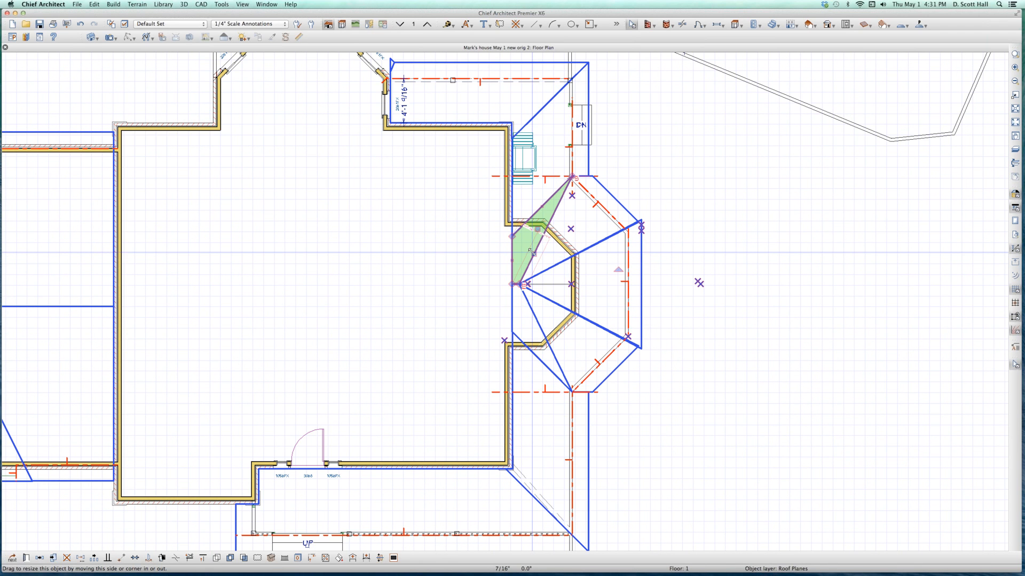
{"action": "key", "text": "super+e"}
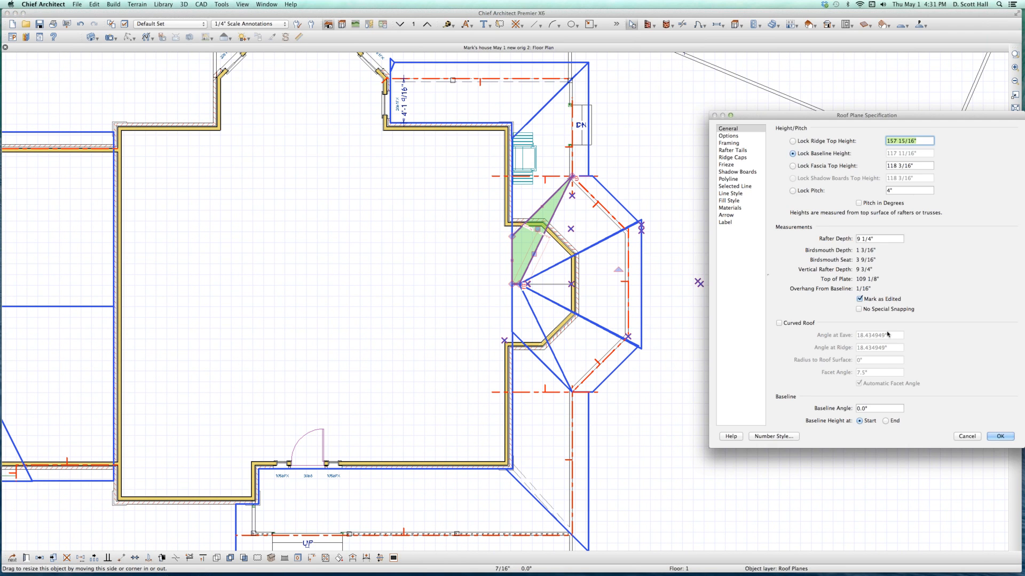
{"action": "left_click", "coordinate": [968, 437]}
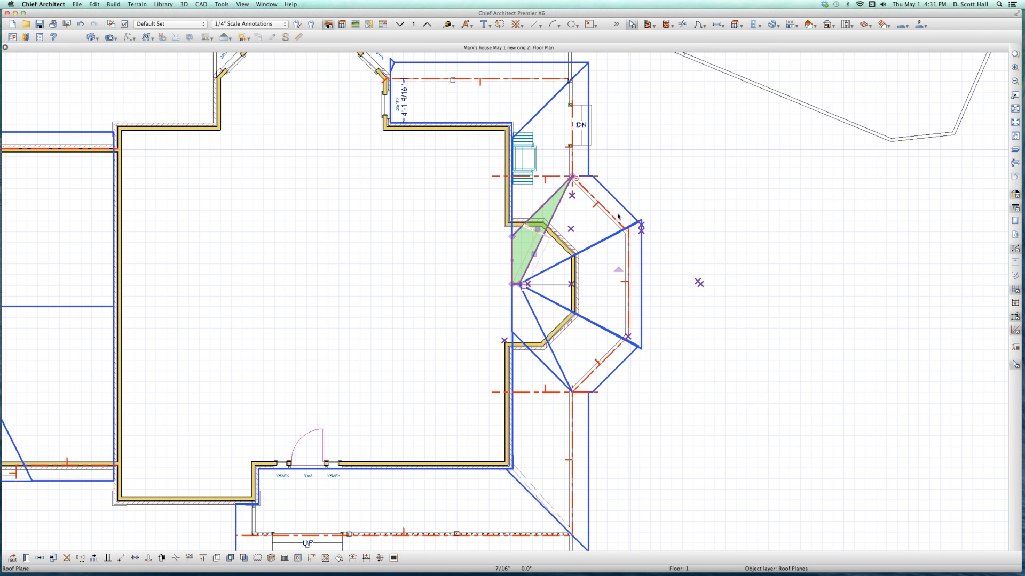
{"action": "left_click", "coordinate": [619, 206]}
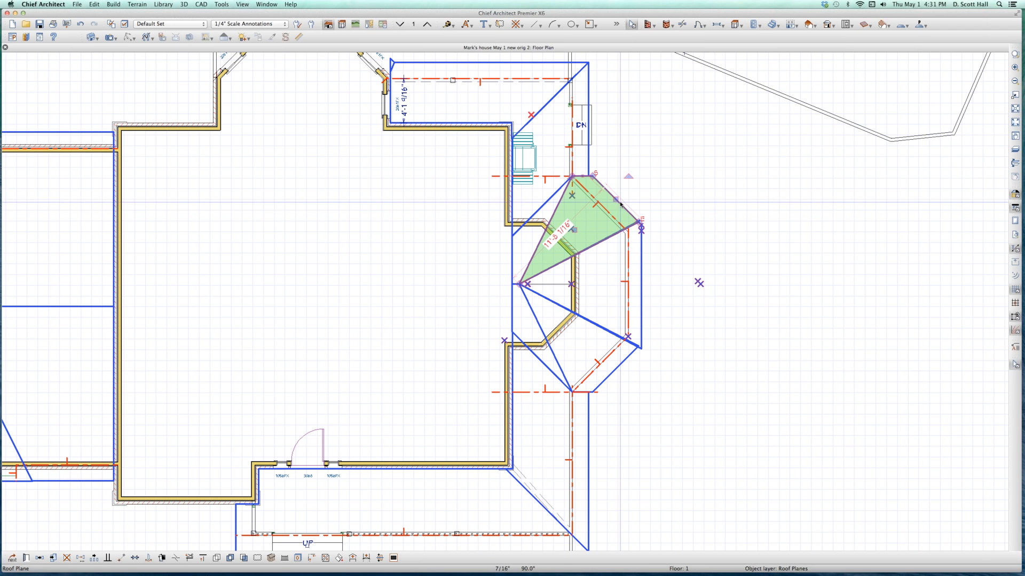
{"action": "key", "text": "super+e"}
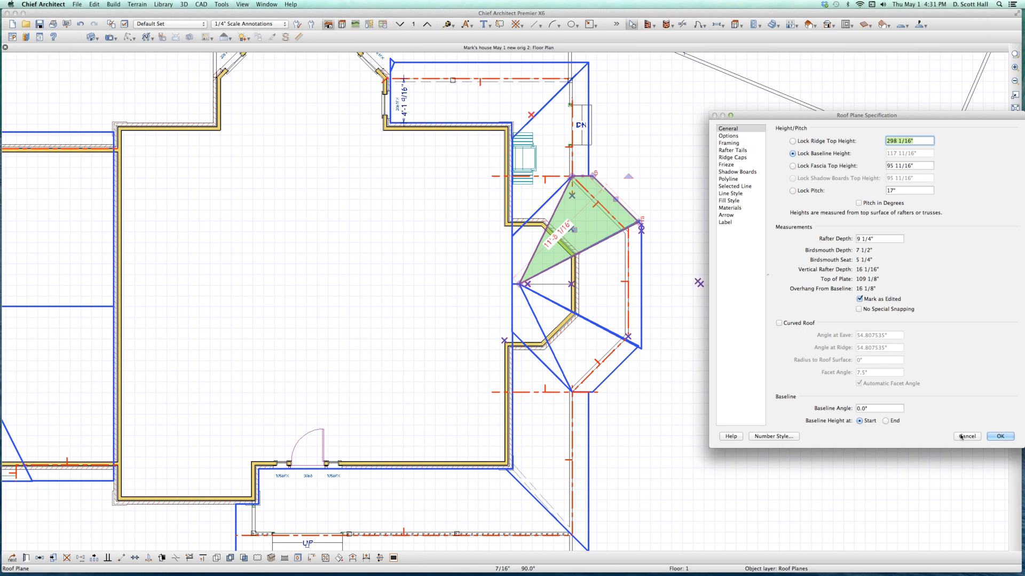
- Copy the upper house-side bay plane's ridge top height of 157 15/16" to the upper angled plane, keeping its baseline height locked
{"action": "left_click", "coordinate": [529, 258]}
{"action": "double_click", "coordinate": [539, 260]}
{"action": "key", "text": "super+c"}
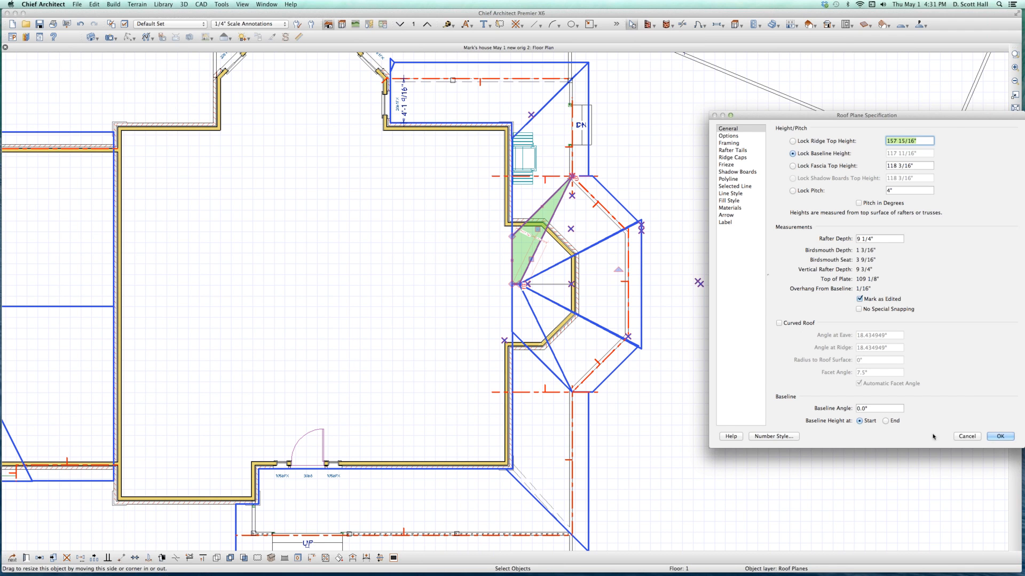
{"action": "left_click", "coordinate": [966, 436]}
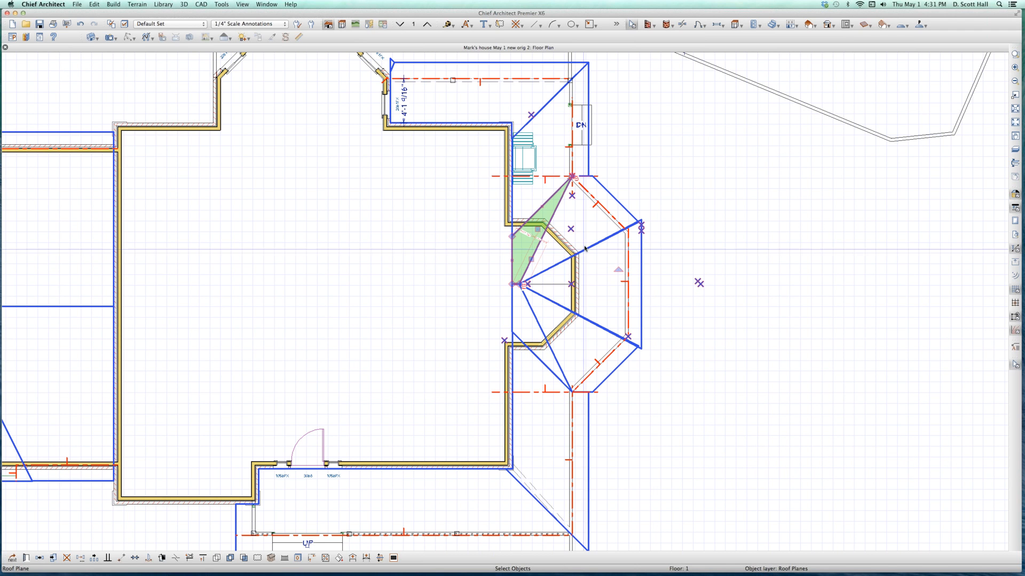
{"action": "left_click", "coordinate": [584, 248]}
{"action": "key", "text": "super+e"}
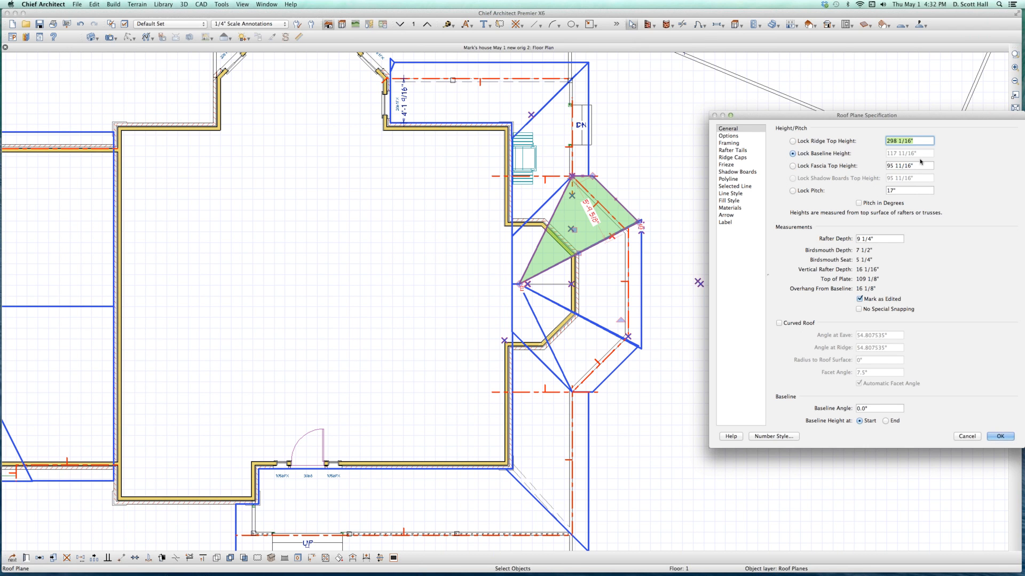
{"action": "key", "text": "super+v"}
{"action": "key", "text": "Tab"}
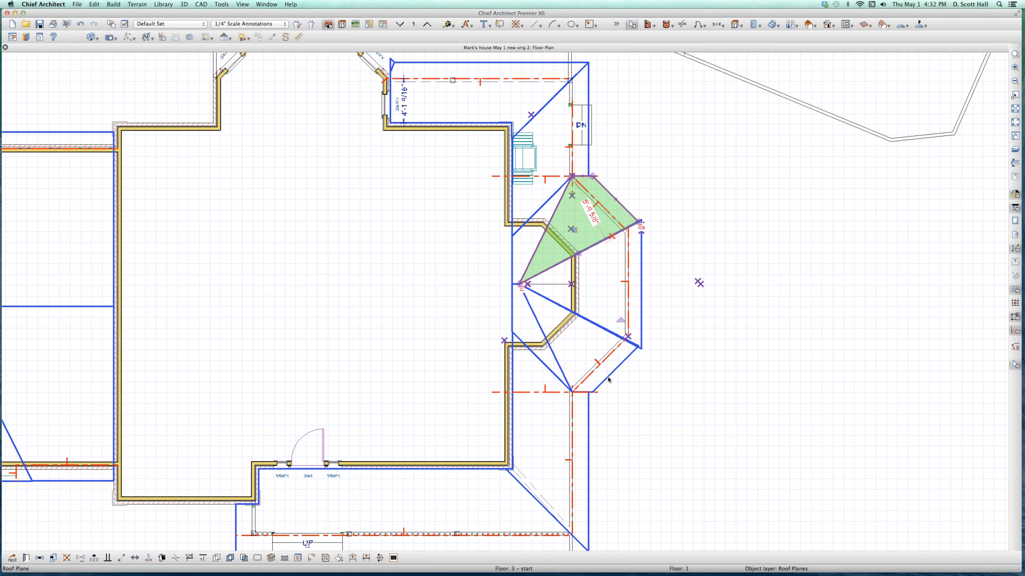
- Set the lower angled bay plane's ridge top height to 157 15/16" with its baseline height locked
{"action": "left_click", "coordinate": [553, 371]}
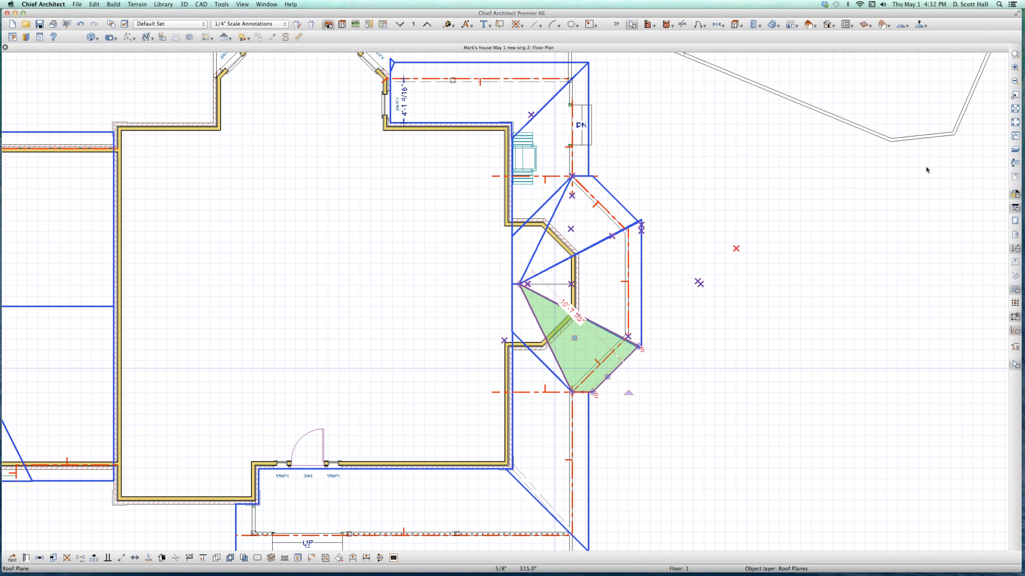
{"action": "key", "text": "super+e"}
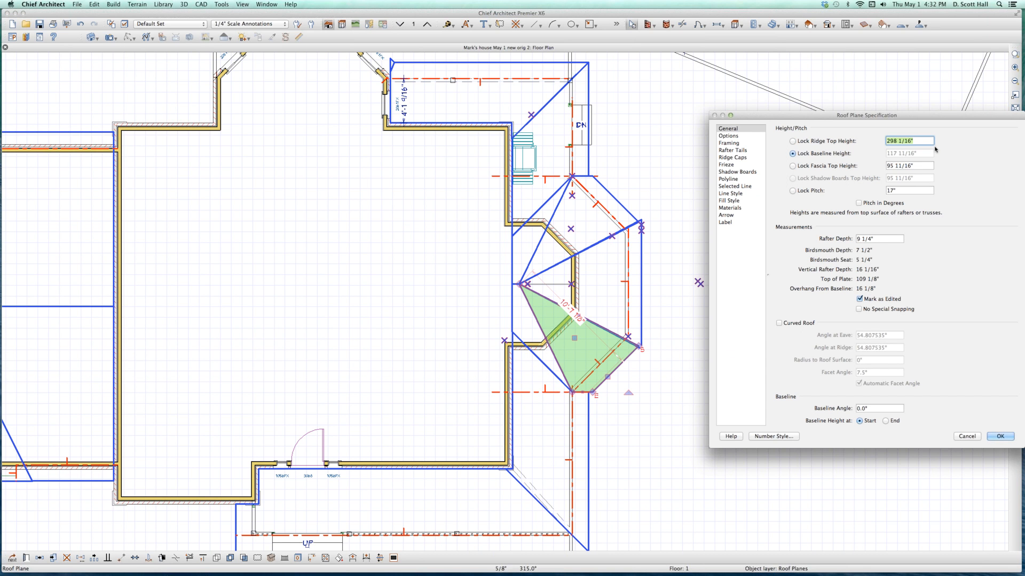
{"action": "type", "text": "157 15/16"}
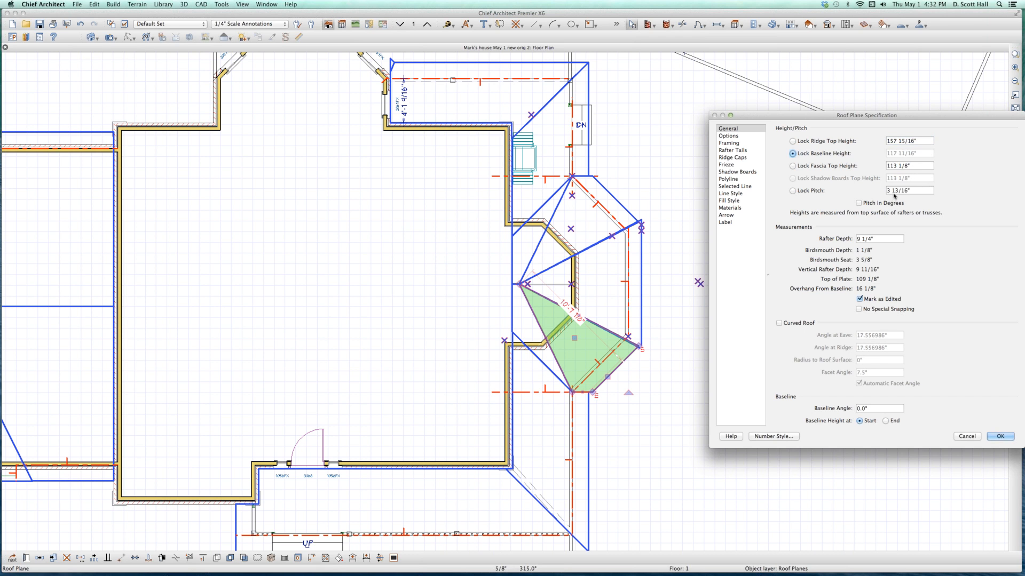
{"action": "key", "text": "Return"}
- Set the outer triangular bay plane's ridge top height to 157 15/16" with its baseline height locked
{"action": "left_click", "coordinate": [632, 304]}
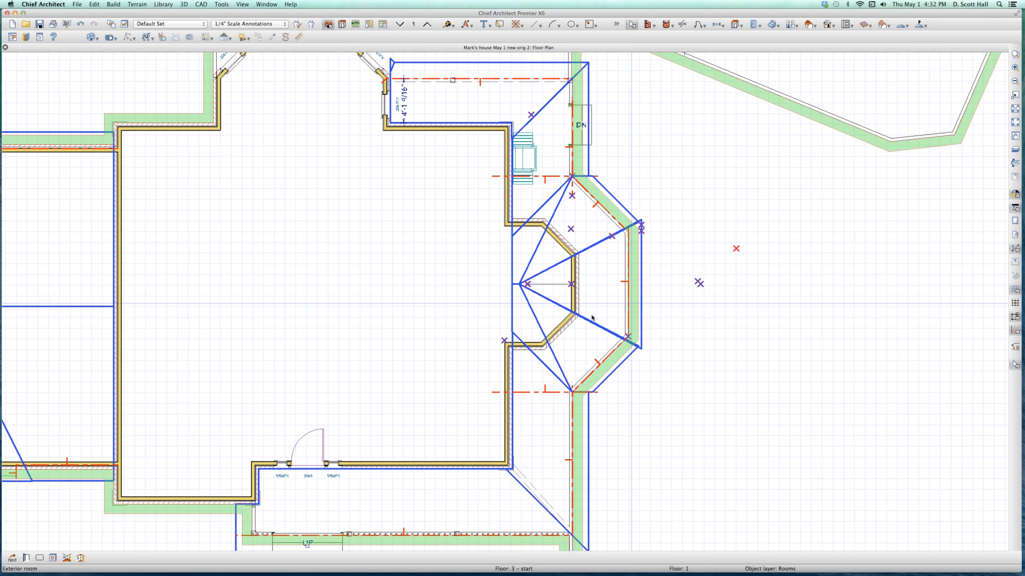
{"action": "left_click", "coordinate": [639, 304]}
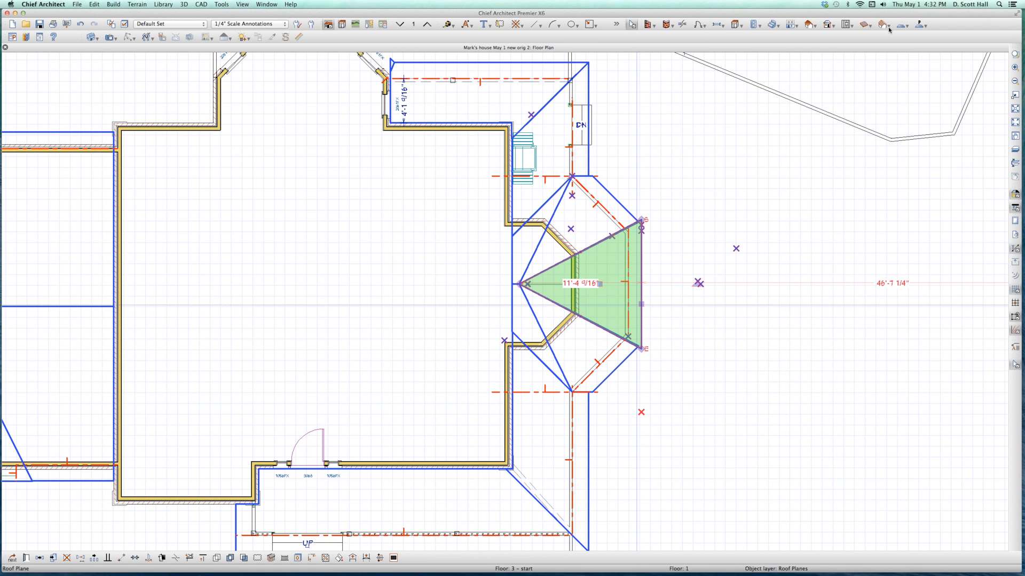
{"action": "double_click", "coordinate": [639, 304]}
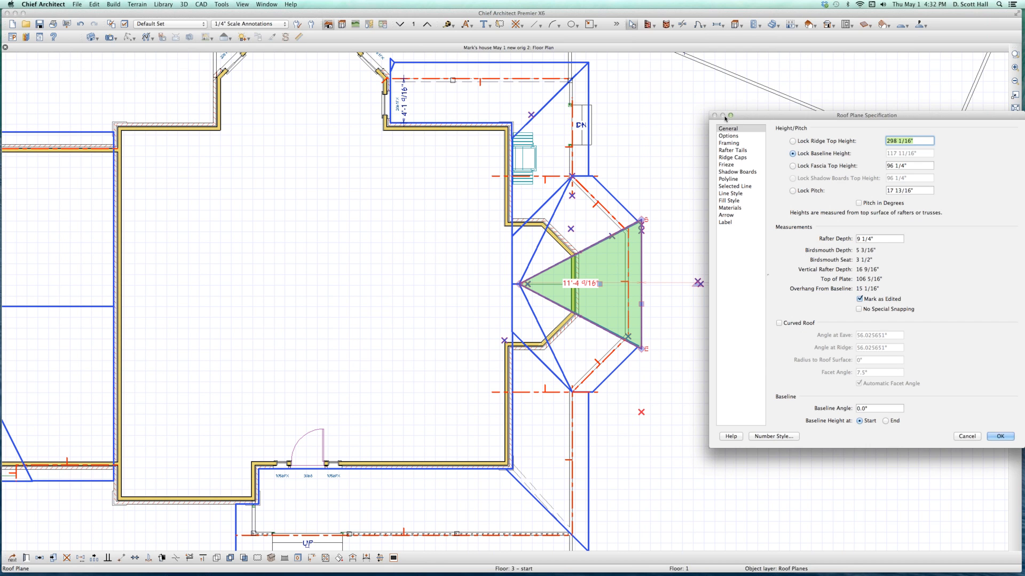
{"action": "key", "text": "super+v"}
{"action": "key", "text": "Tab"}
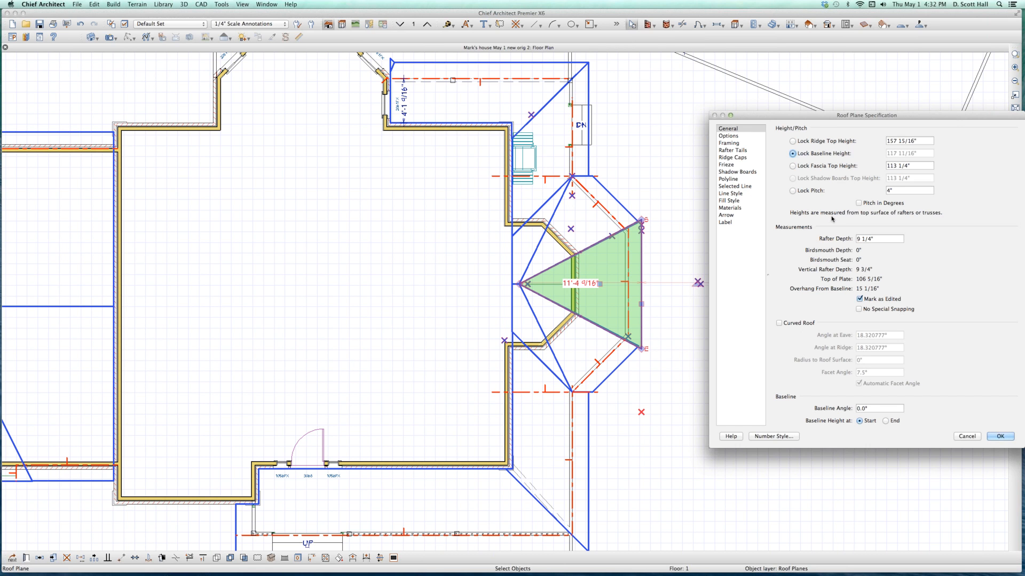
{"action": "key", "text": "Return"}
- Join the outer triangular roof plane to the lower and upper angled bay planes along their shared hips
{"action": "left_click", "coordinate": [596, 327]}
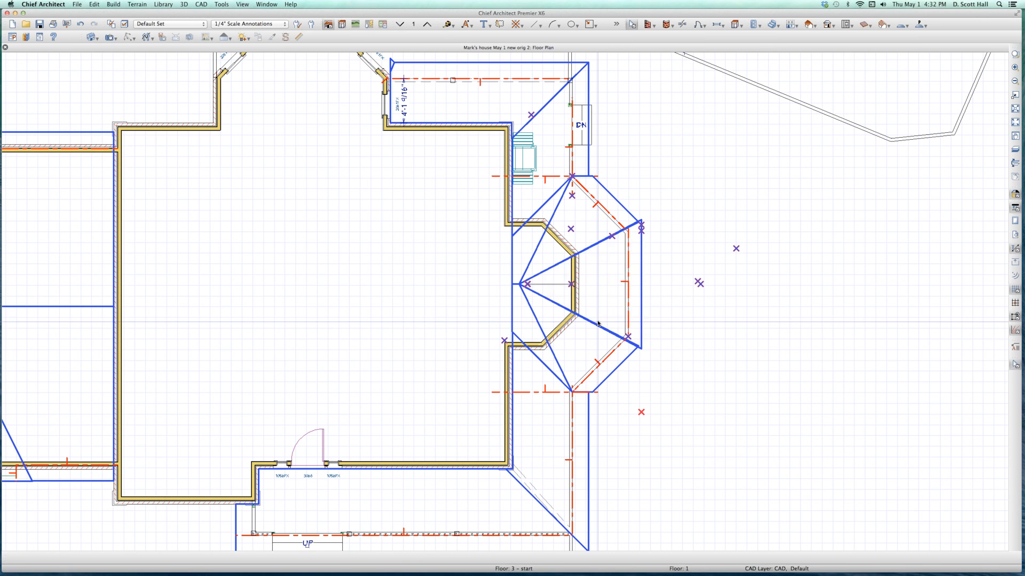
{"action": "left_click", "coordinate": [595, 331]}
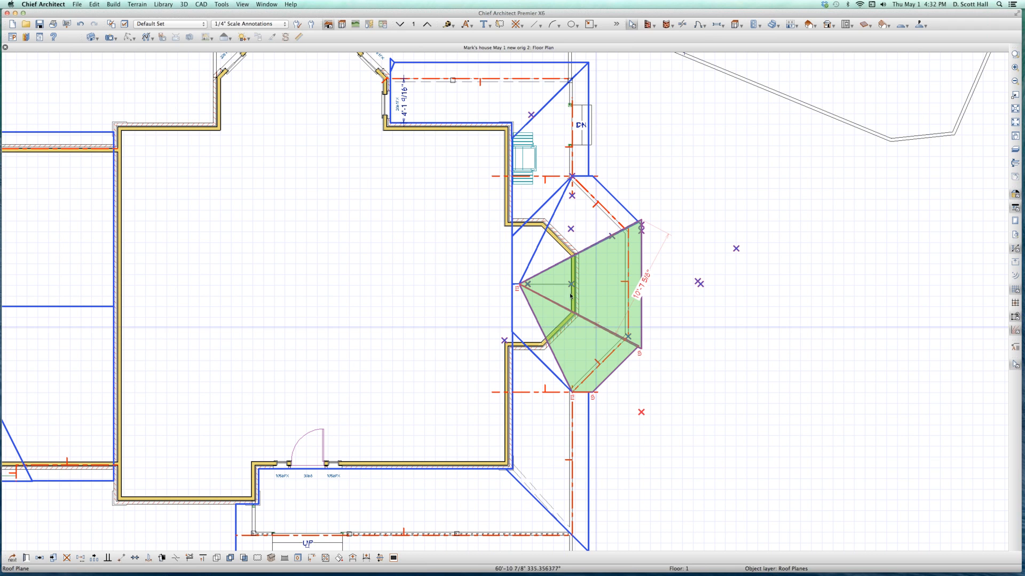
{"action": "left_click", "coordinate": [591, 246]}
{"action": "left_click", "coordinate": [592, 244]}
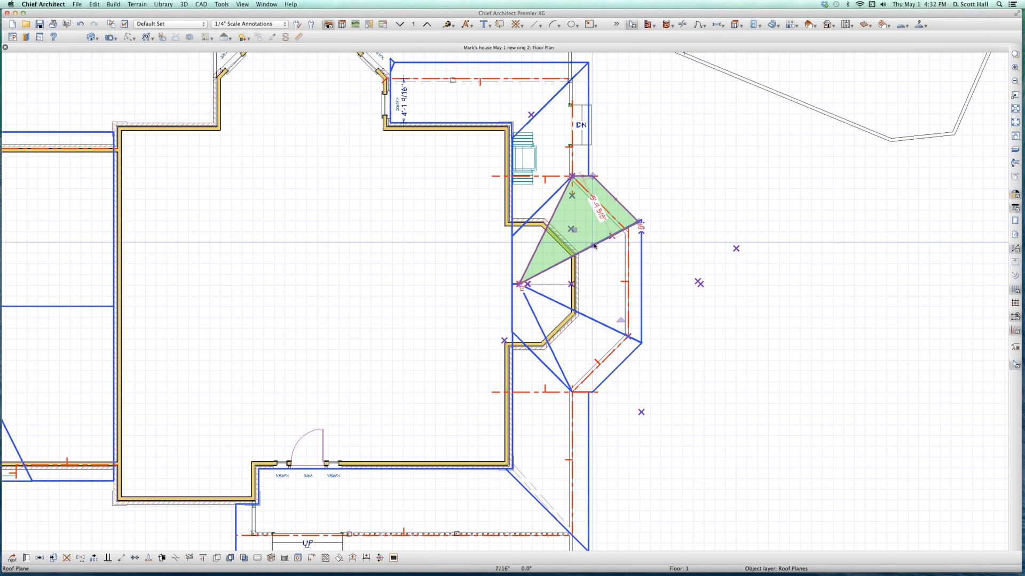
{"action": "left_click", "coordinate": [594, 245], "text": "shift"}
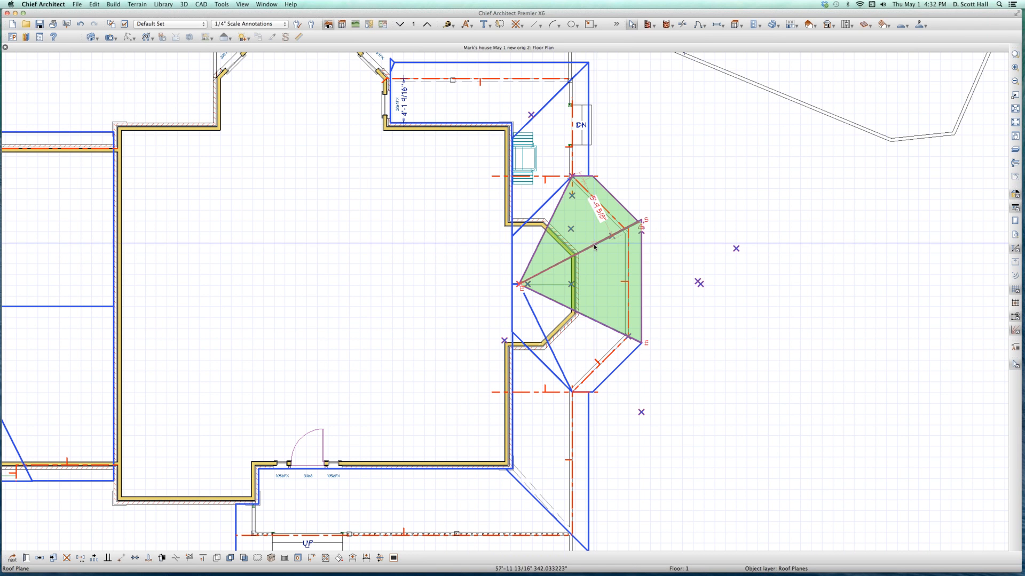
- Join the lower angled bay plane to the porch roof plane below it along their short eave-side edge
{"action": "left_click", "coordinate": [531, 315]}
{"action": "key", "text": "j"}
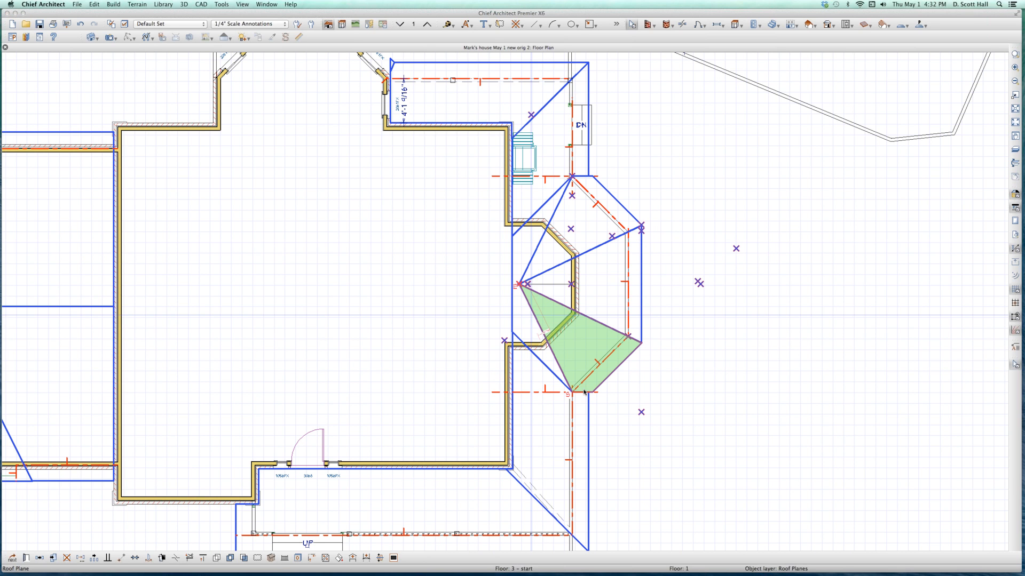
{"action": "left_click", "coordinate": [584, 392]}
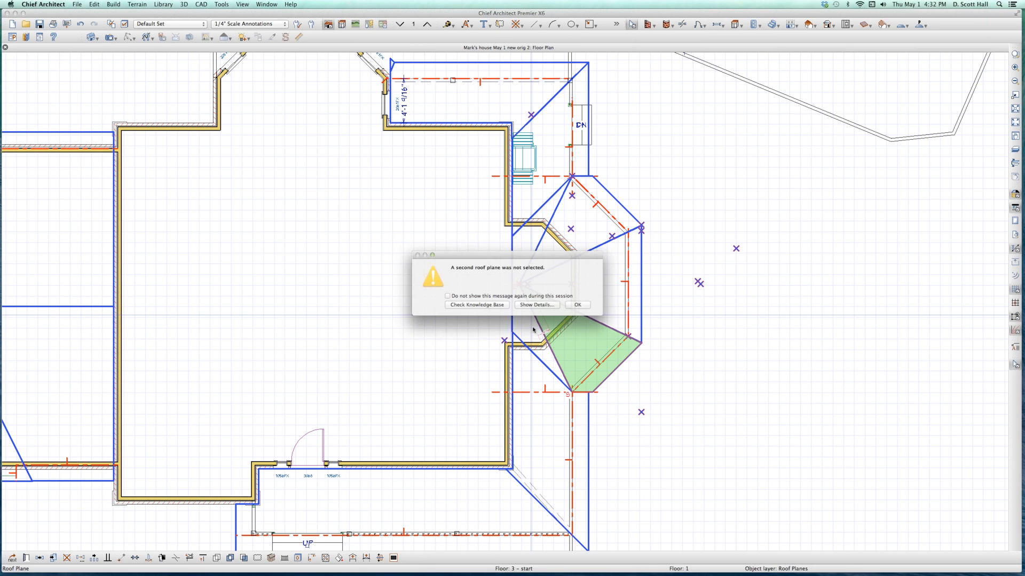
{"action": "left_click", "coordinate": [583, 307]}
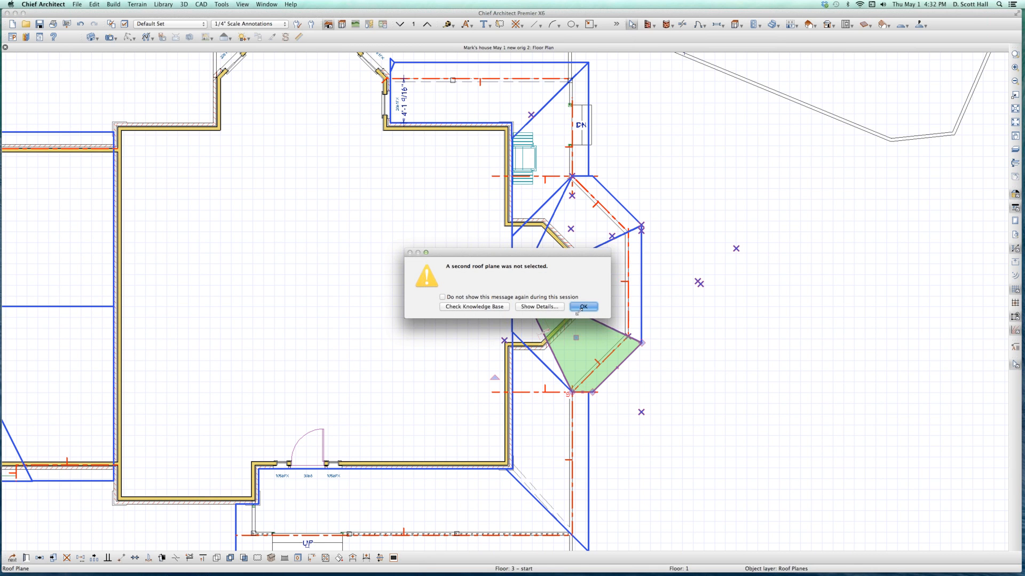
{"action": "left_click", "coordinate": [582, 397]}
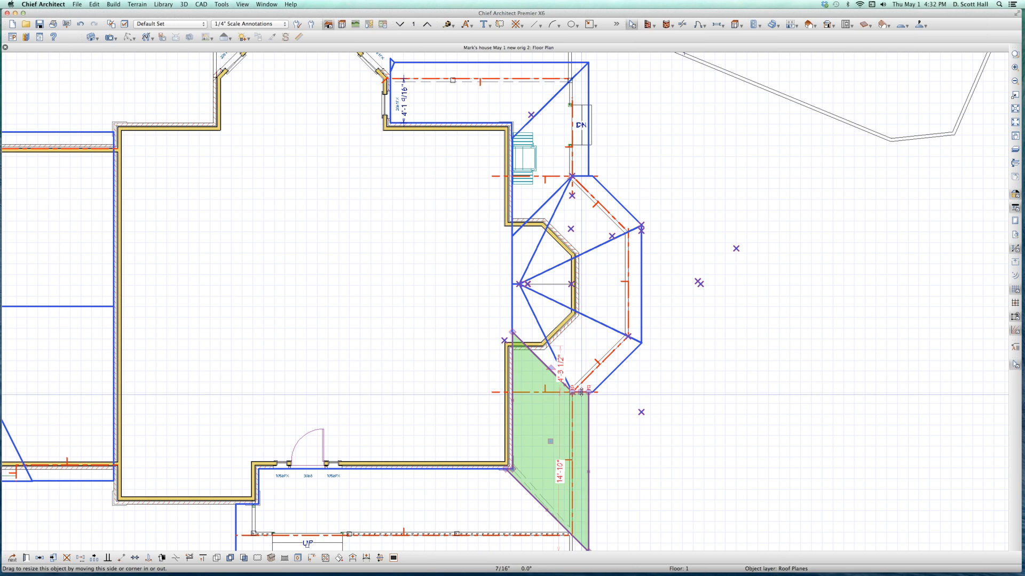
{"action": "left_click", "coordinate": [562, 305]}
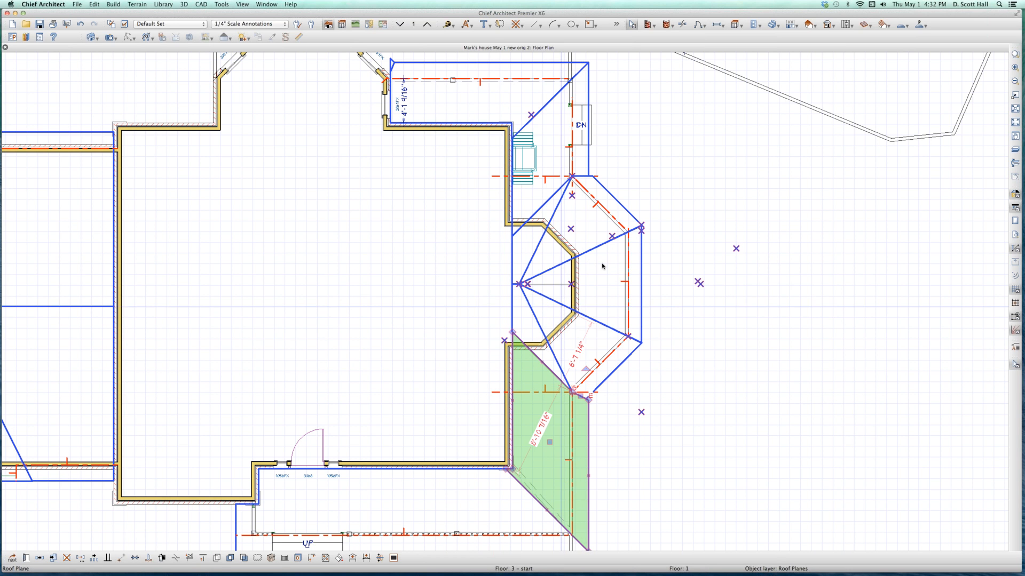
- Join the upper angled bay plane to the porch roof plane above it along their short eave-side edge
{"action": "left_click", "coordinate": [582, 176]}
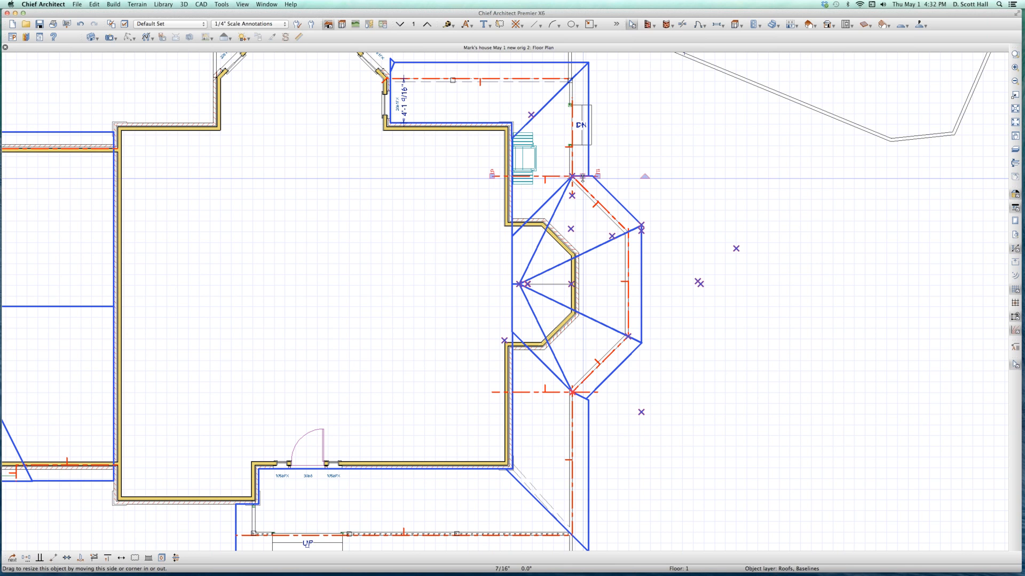
{"action": "left_click", "coordinate": [583, 176]}
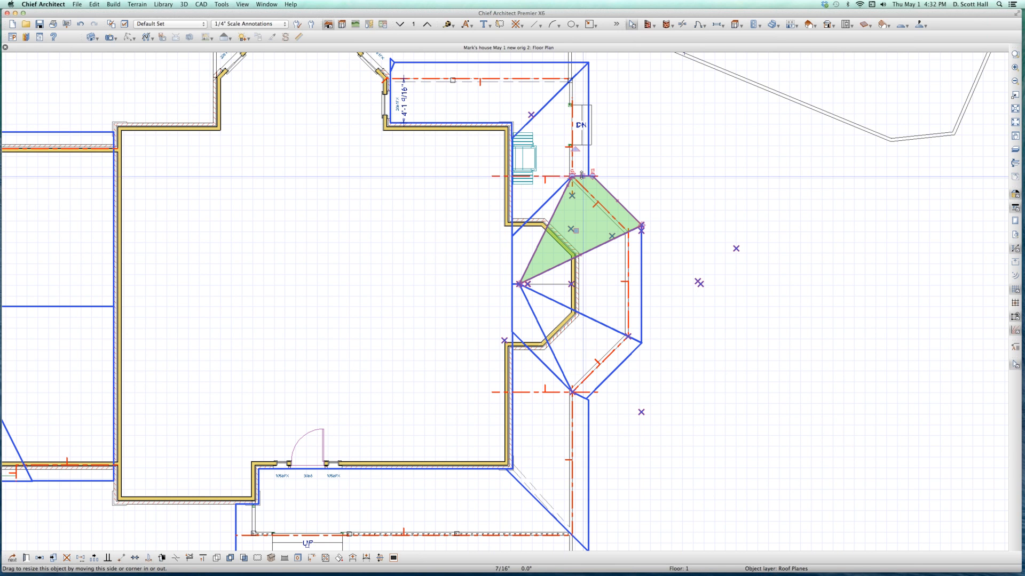
{"action": "left_click", "coordinate": [582, 174], "text": "shift"}
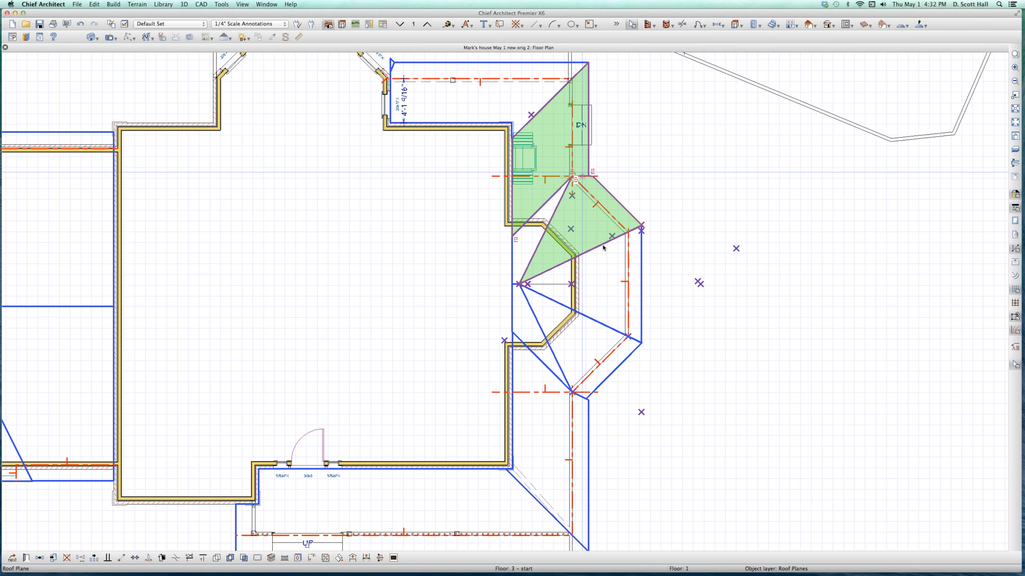
{"action": "left_click", "coordinate": [644, 186]}
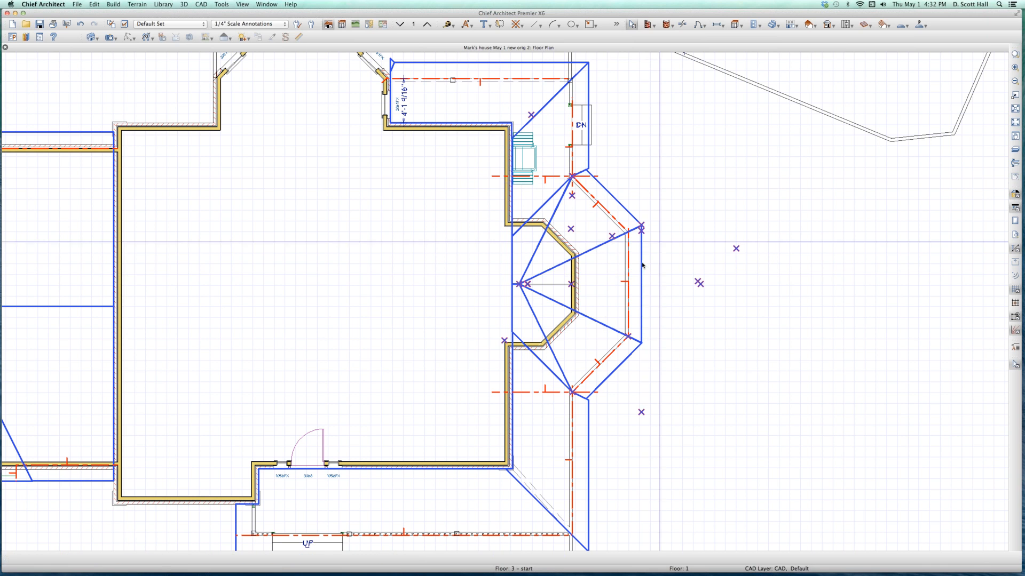
{"action": "left_click", "coordinate": [570, 374]}
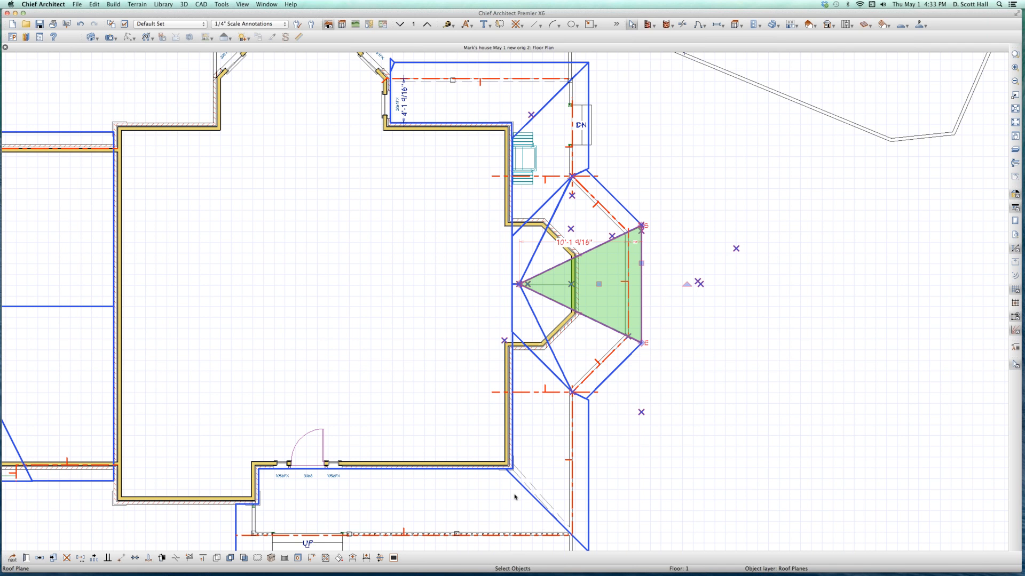
{"action": "left_click", "coordinate": [586, 451], "text": "shift"}
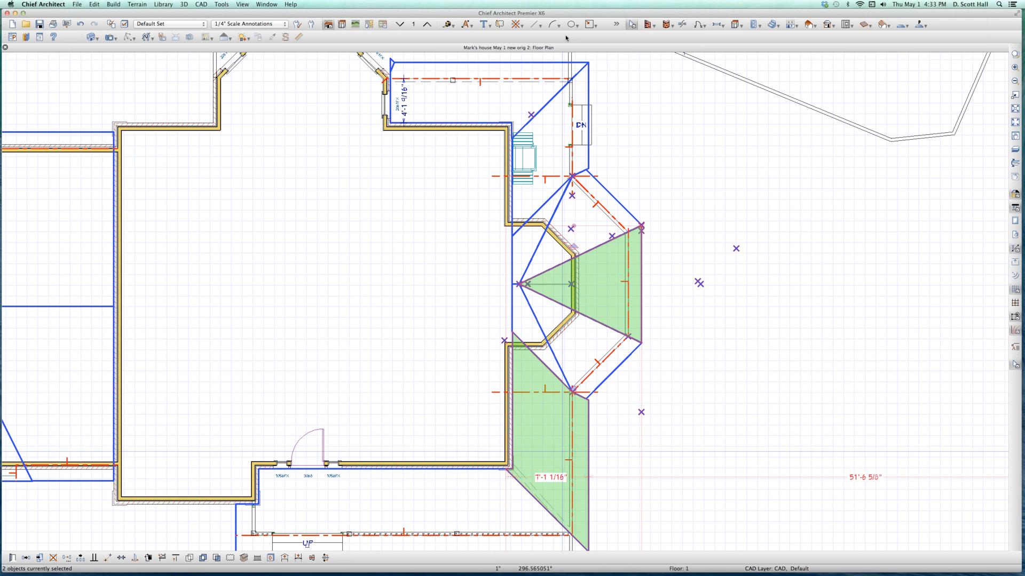
{"action": "left_click", "coordinate": [586, 156], "text": "shift"}
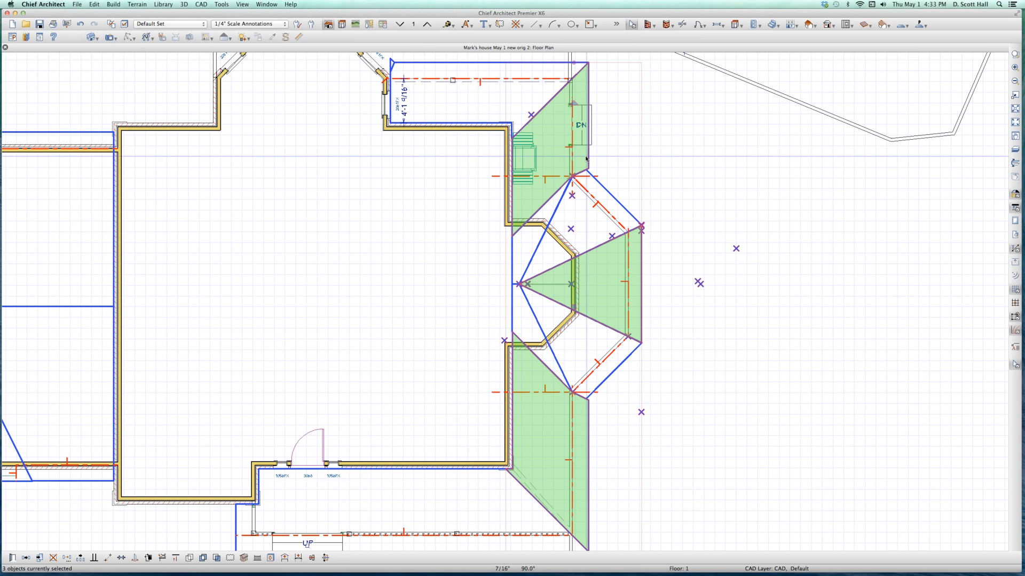
{"action": "left_click", "coordinate": [542, 214]}
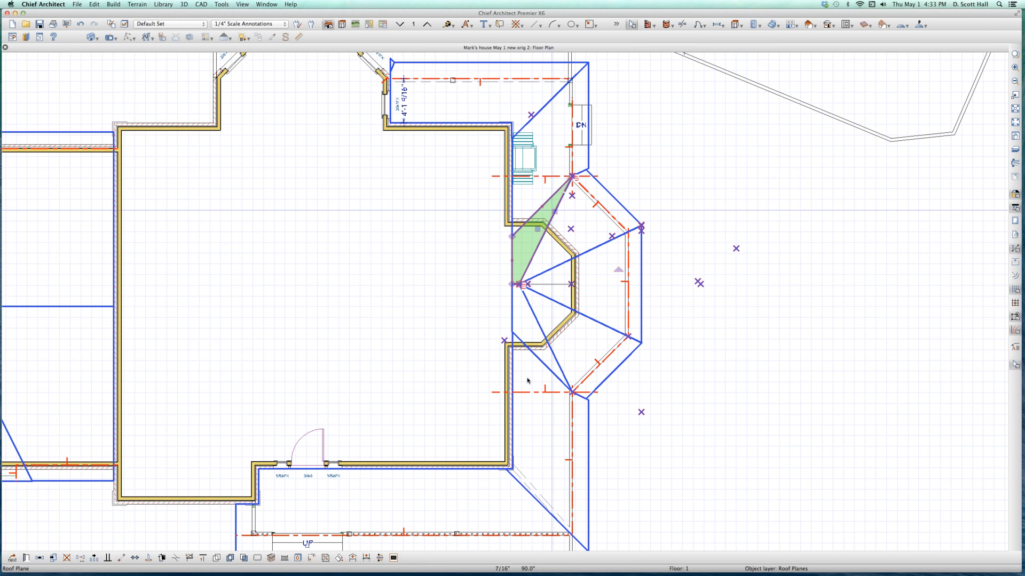
{"action": "left_click", "coordinate": [553, 359]}
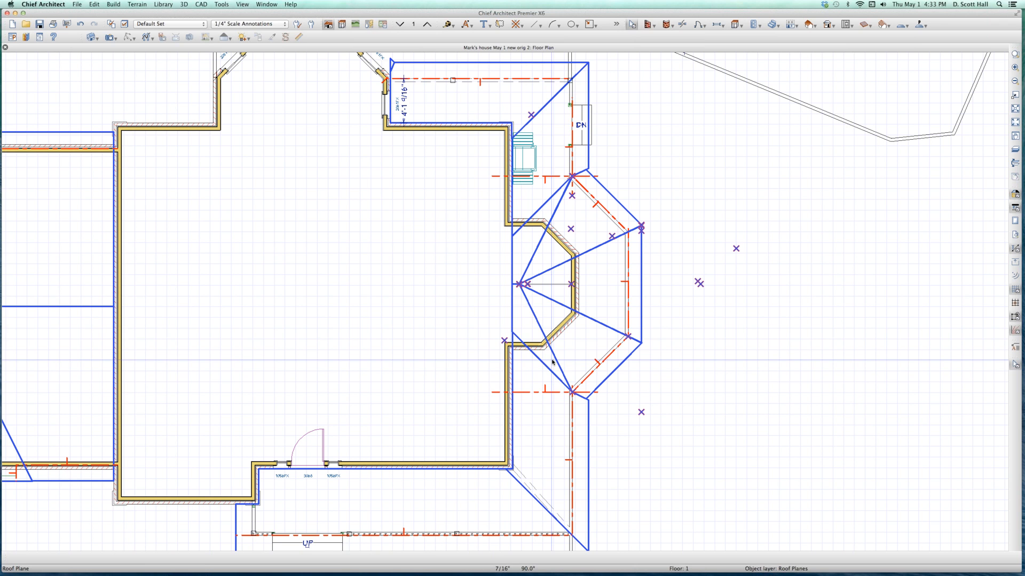
- Inspect both angled bay roof planes and review the upper one's height and pitch settings without changing them
{"action": "left_click", "coordinate": [594, 329]}
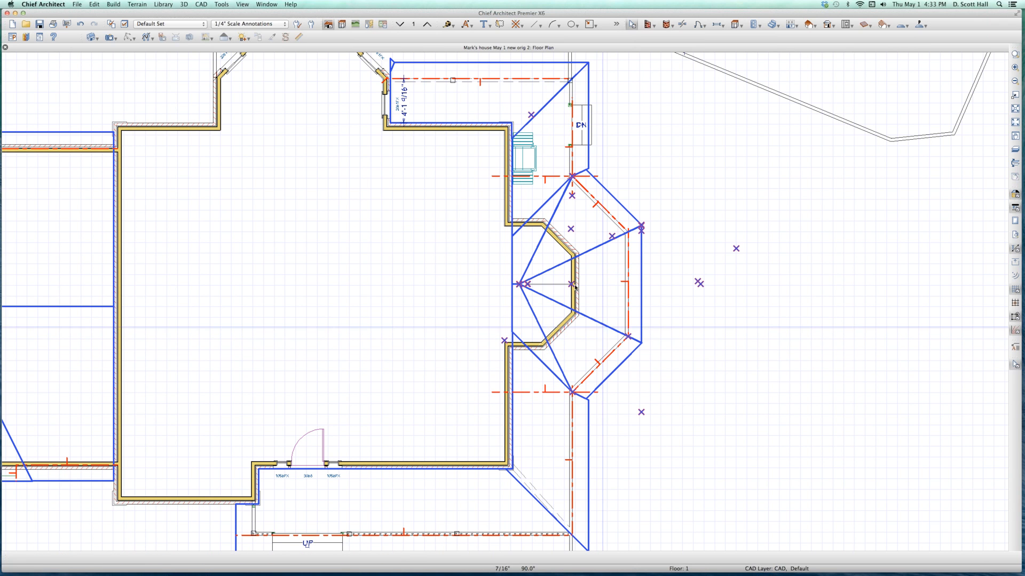
{"action": "left_click", "coordinate": [591, 246], "text": "shift"}
{"action": "mouse_move", "coordinate": [980, 522]}
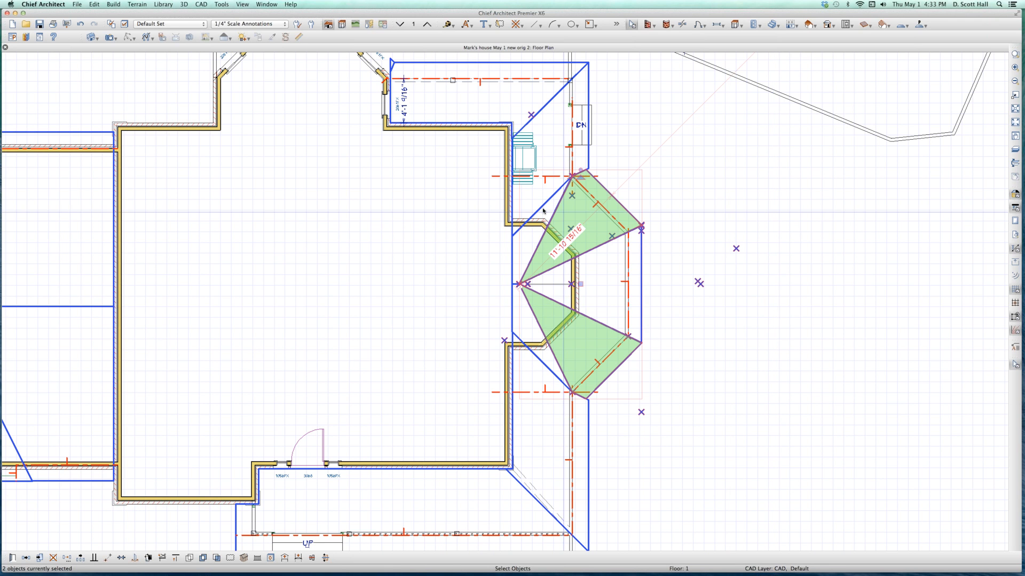
{"action": "scroll", "coordinate": [578, 229], "scroll_direction": "up", "scroll_amount": 3}
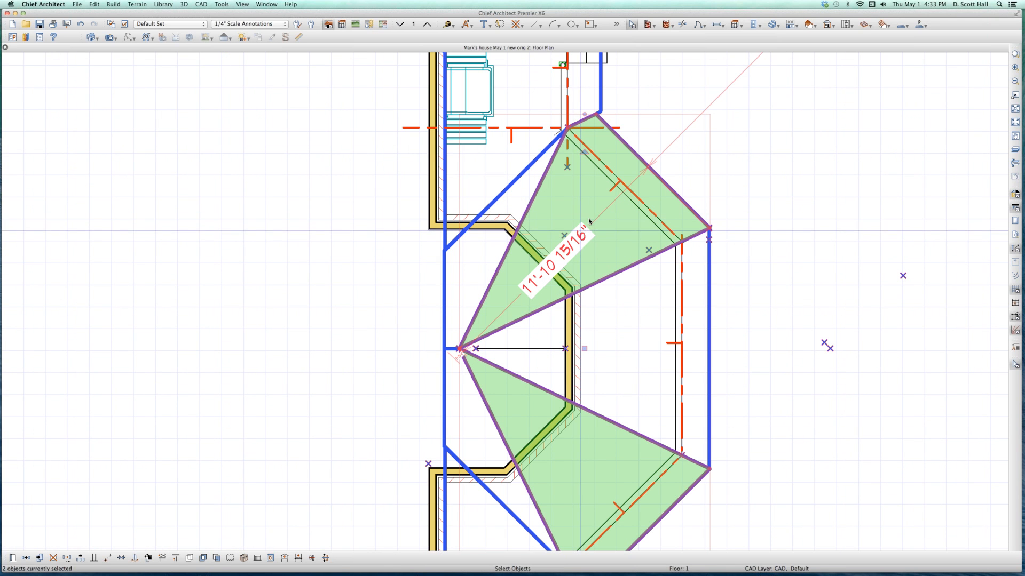
{"action": "scroll", "coordinate": [636, 242], "scroll_direction": "down", "scroll_amount": 2}
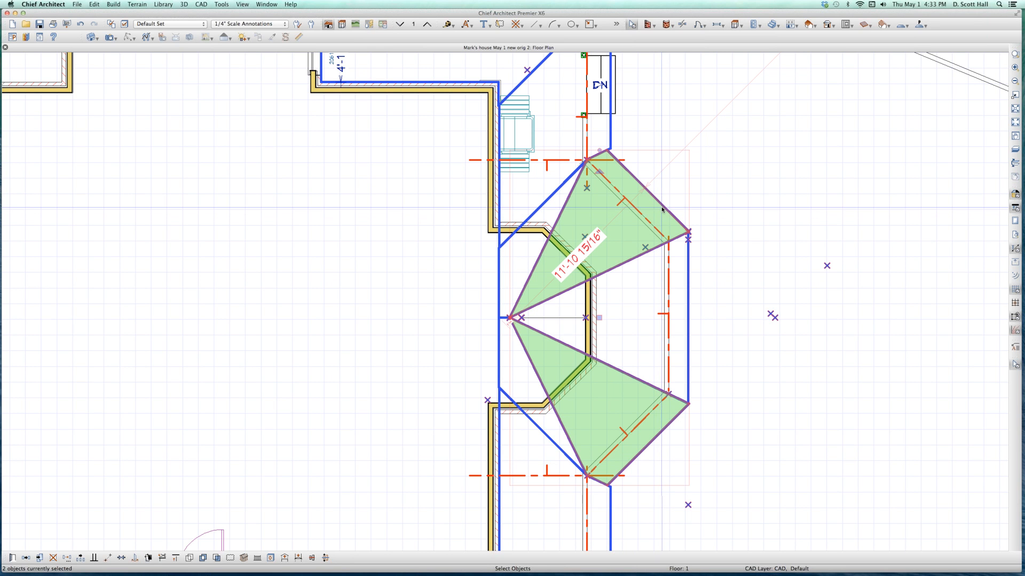
{"action": "left_click", "coordinate": [660, 207]}
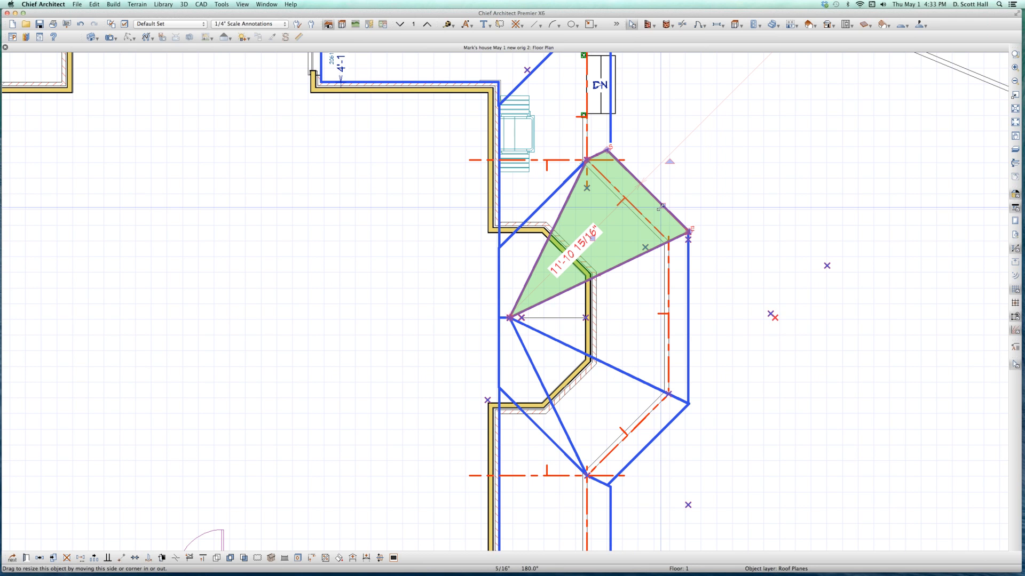
{"action": "double_click", "coordinate": [661, 209]}
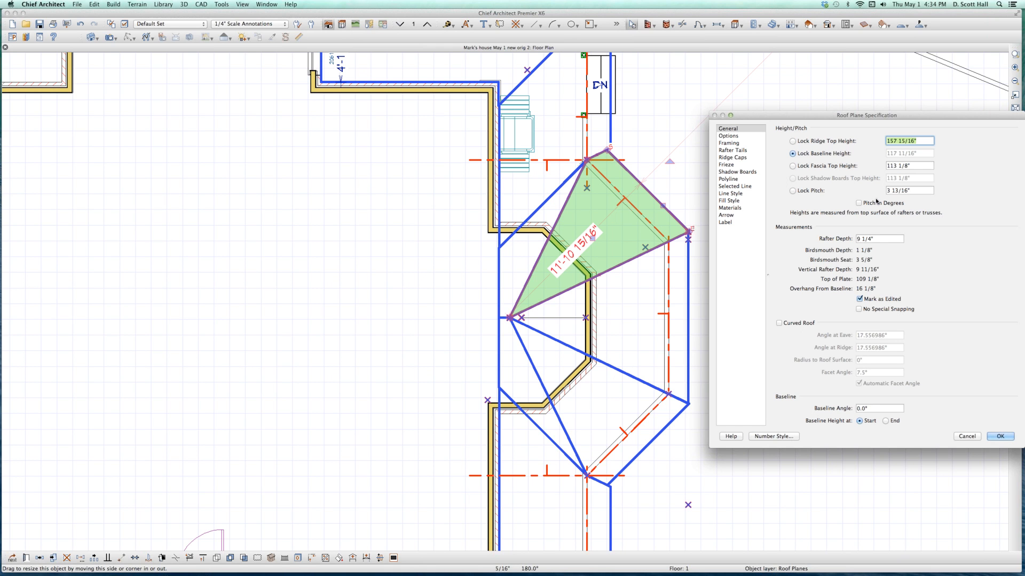
{"action": "left_click", "coordinate": [964, 436]}
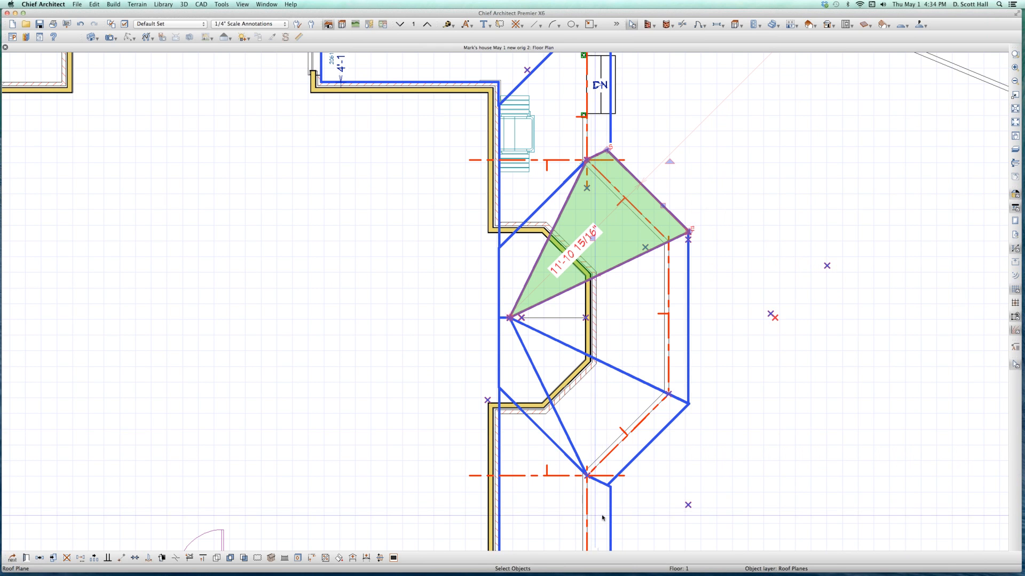
- Examine the porch roof planes above and below the bay and the upper angled and outer bay planes
{"action": "left_click", "coordinate": [608, 515]}
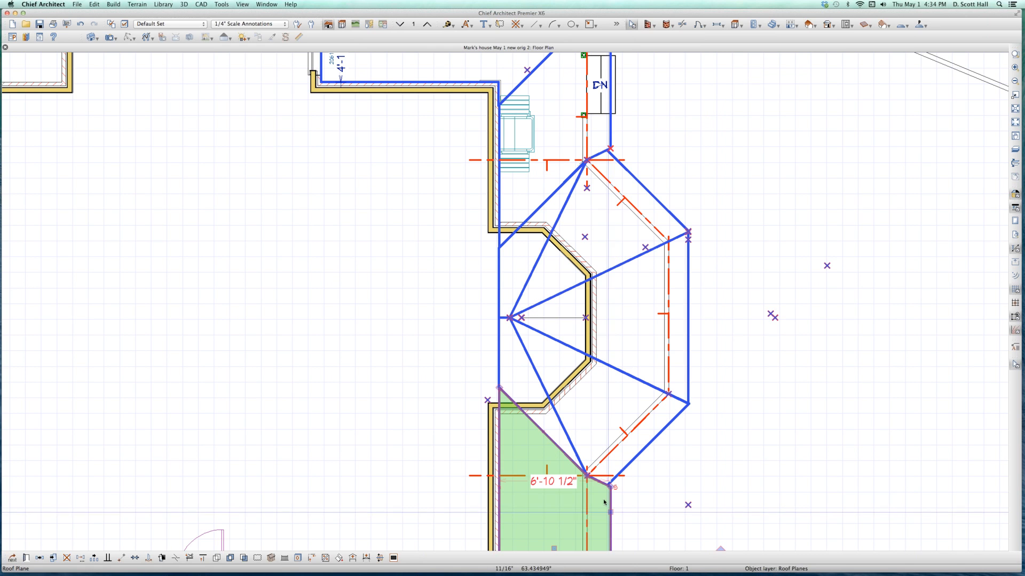
{"action": "left_click", "coordinate": [610, 133]}
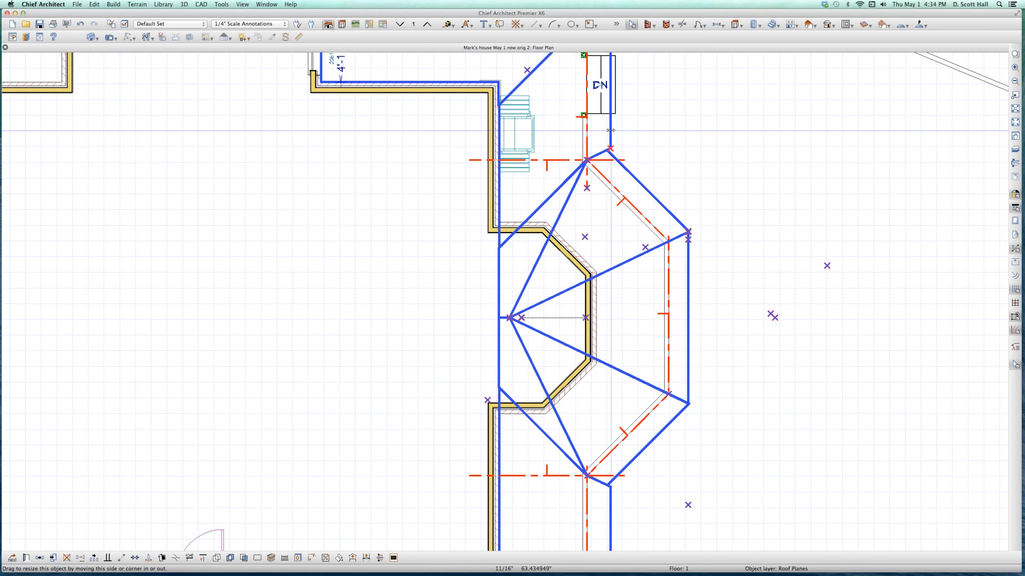
{"action": "left_click", "coordinate": [647, 190]}
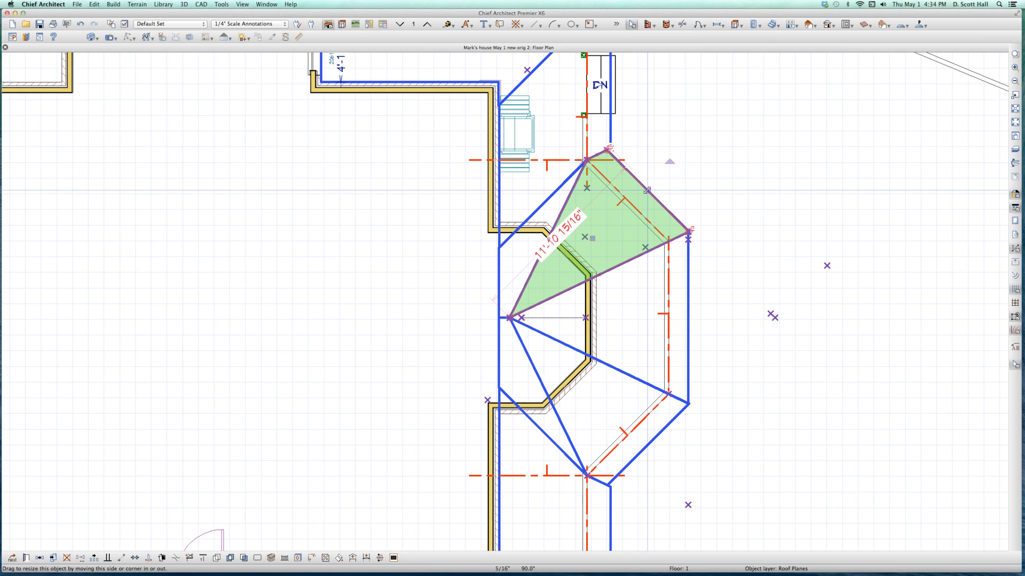
{"action": "left_click", "coordinate": [687, 290]}
{"action": "left_click", "coordinate": [656, 243]}
{"action": "left_click", "coordinate": [658, 201]}
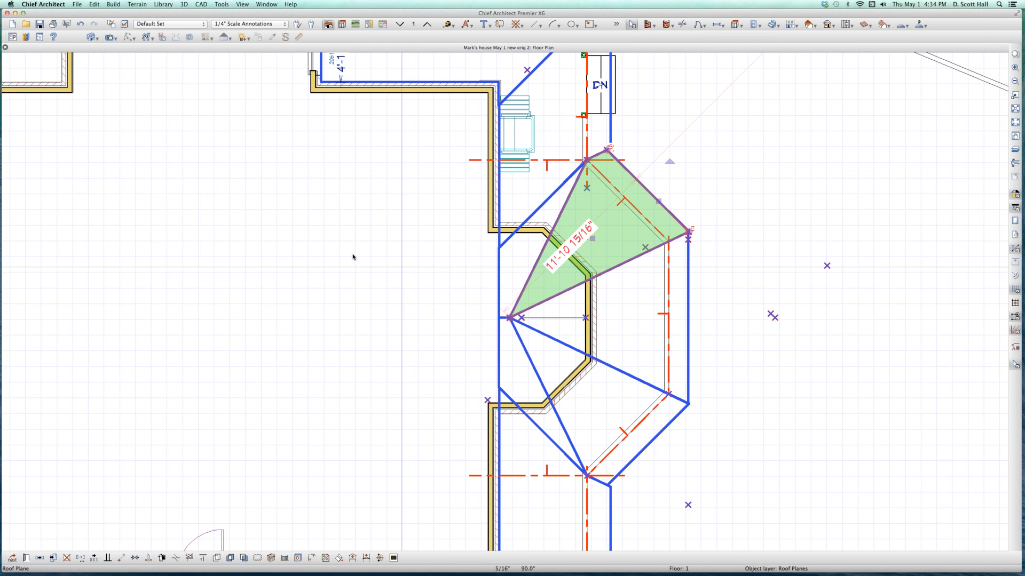
- Delete all temporary points from the floor plan around the bay roof
{"action": "scroll", "coordinate": [350, 255], "scroll_direction": "down", "scroll_amount": 3}
{"action": "left_click", "coordinate": [540, 282]}
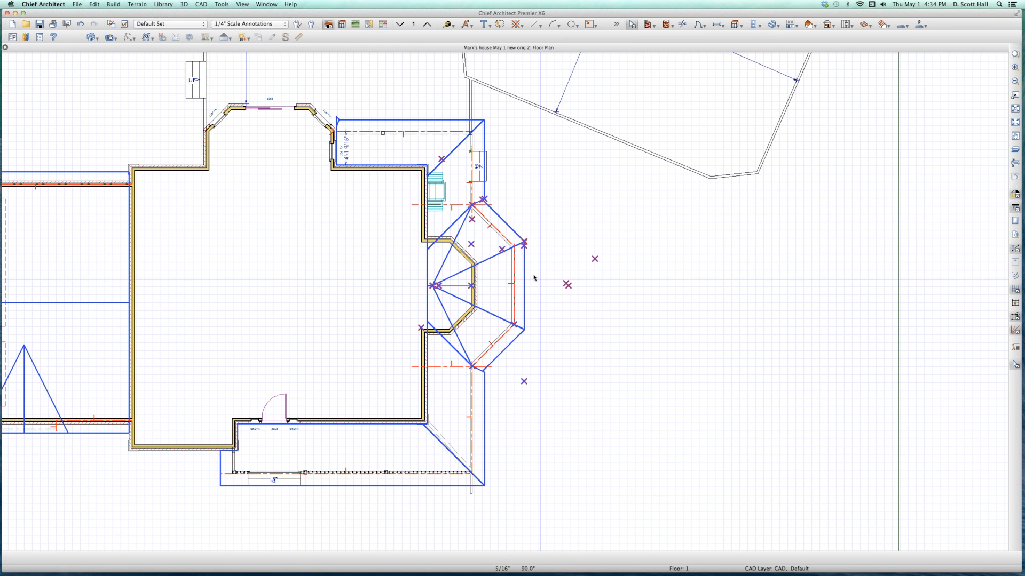
{"action": "key", "text": "x"}
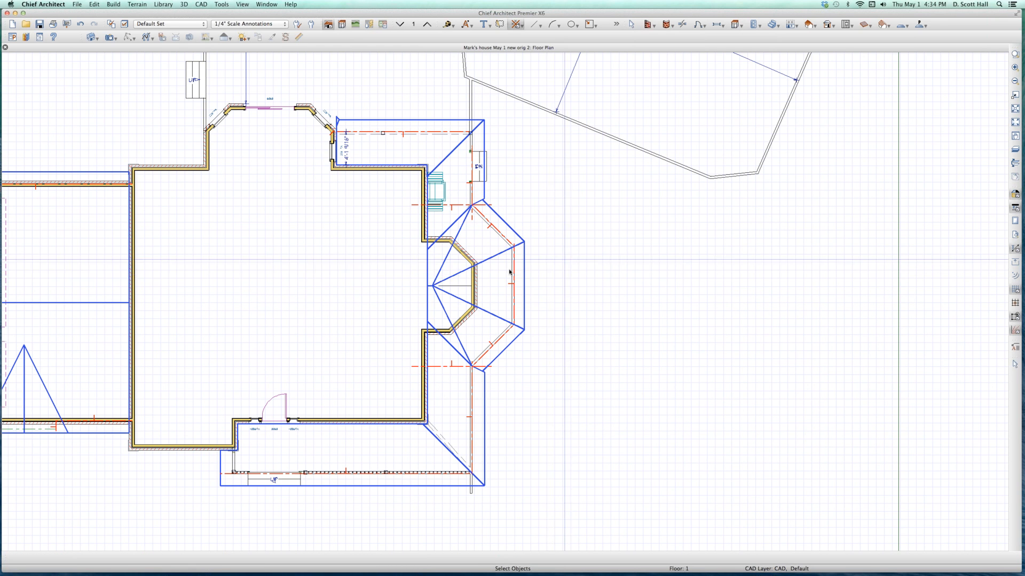
- Examine how the upper wall-side triangular roof plane meets the upper angled bay plane and the porch plane above it
{"action": "scroll", "coordinate": [509, 272], "scroll_direction": "up", "scroll_amount": 2}
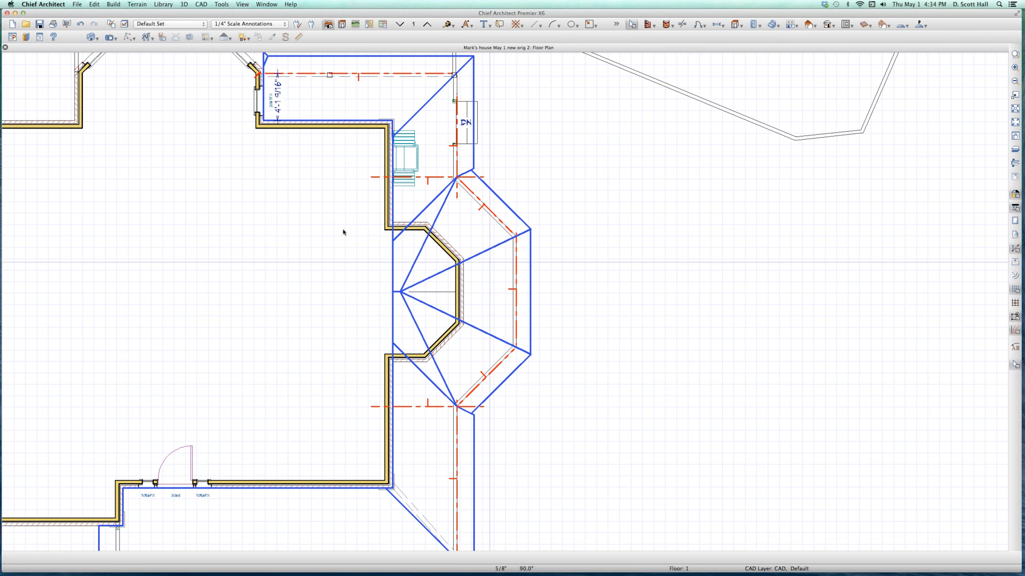
{"action": "scroll", "coordinate": [336, 233], "scroll_direction": "down", "scroll_amount": 2}
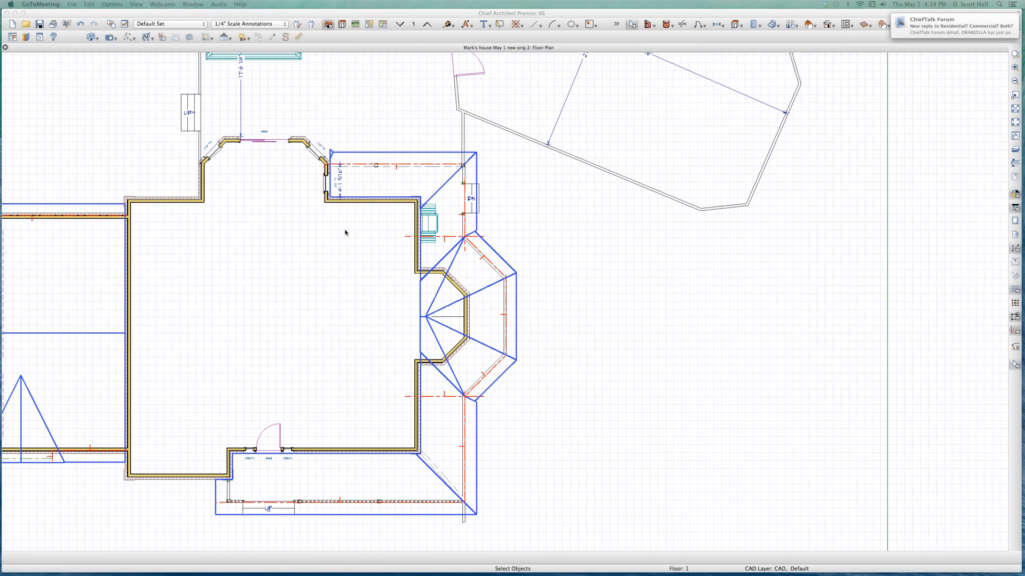
{"action": "scroll", "coordinate": [395, 280], "scroll_direction": "up", "scroll_amount": 2}
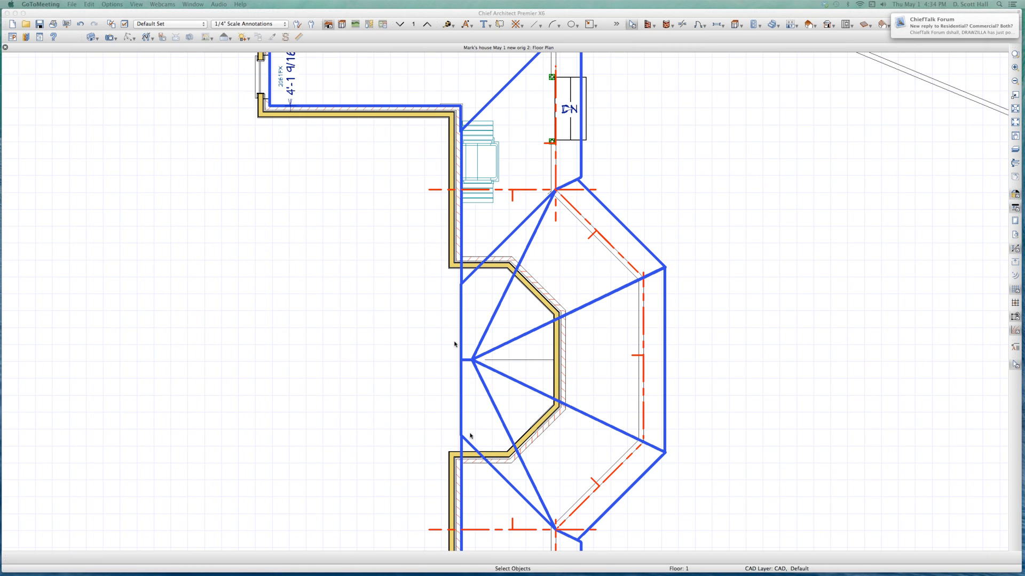
{"action": "left_click", "coordinate": [467, 358]}
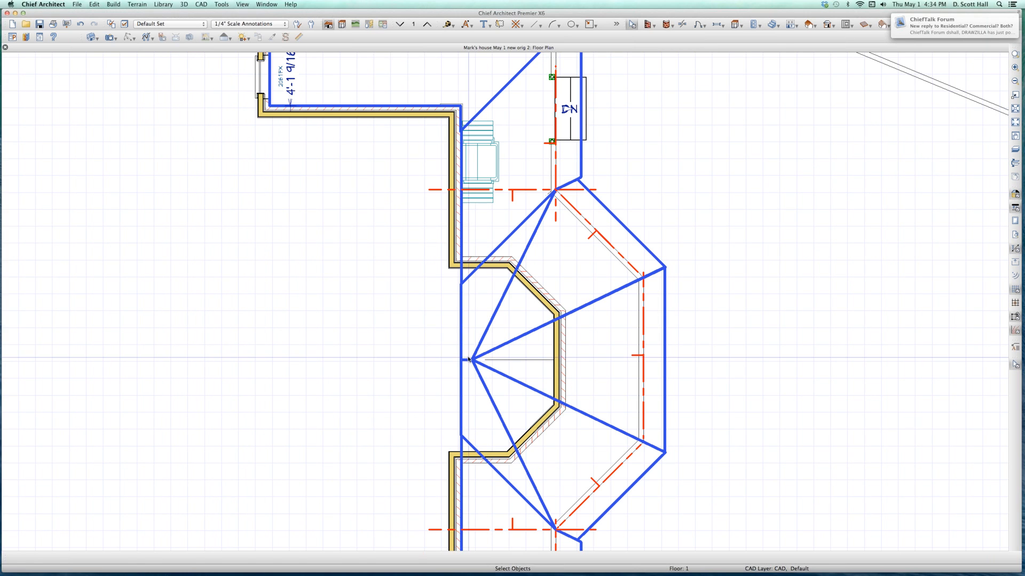
{"action": "left_click", "coordinate": [468, 360]}
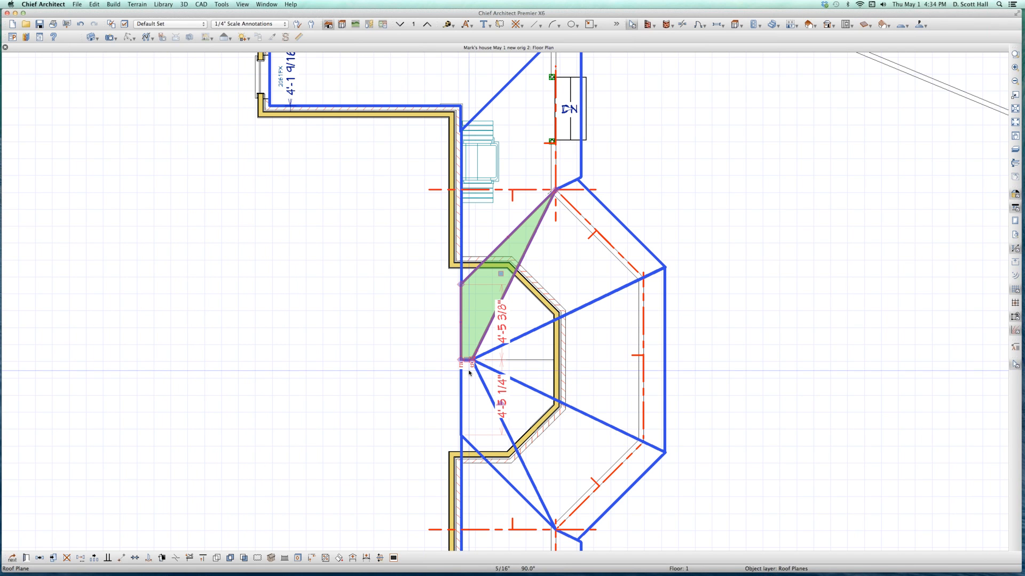
{"action": "left_click", "coordinate": [597, 299]}
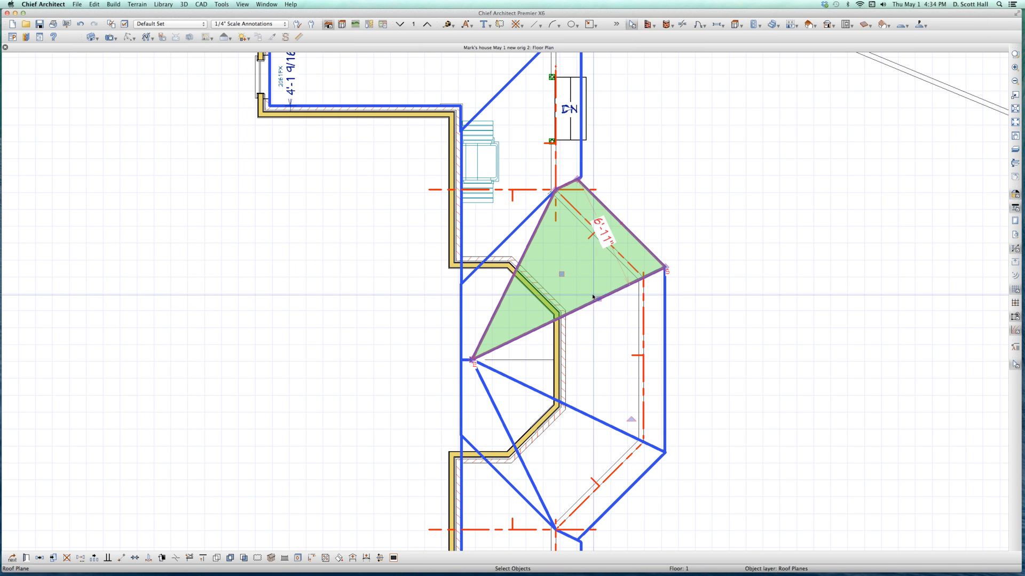
{"action": "scroll", "coordinate": [594, 297], "scroll_direction": "down", "scroll_amount": 2}
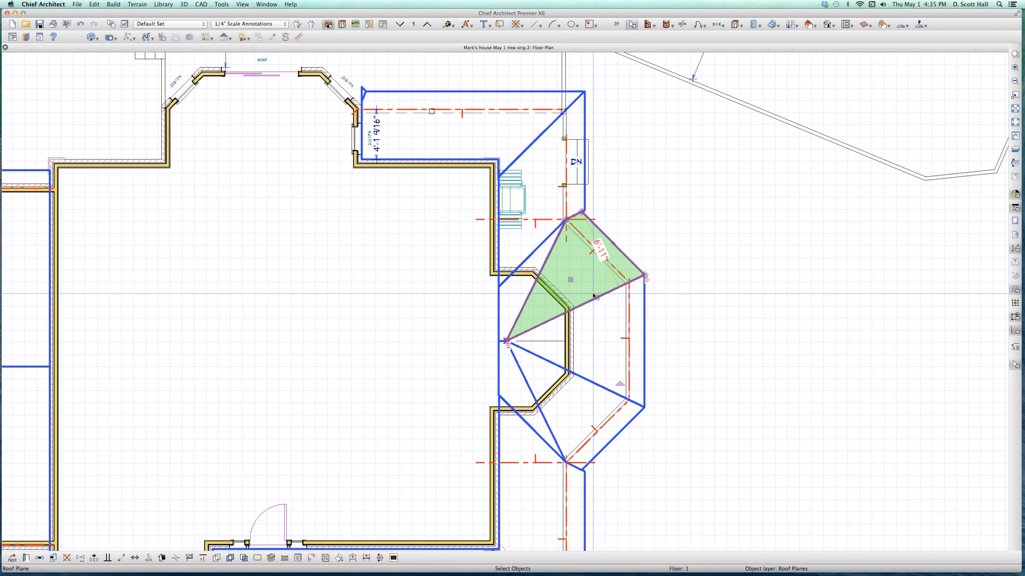
{"action": "left_click", "coordinate": [531, 249]}
{"action": "left_click", "coordinate": [534, 249]}
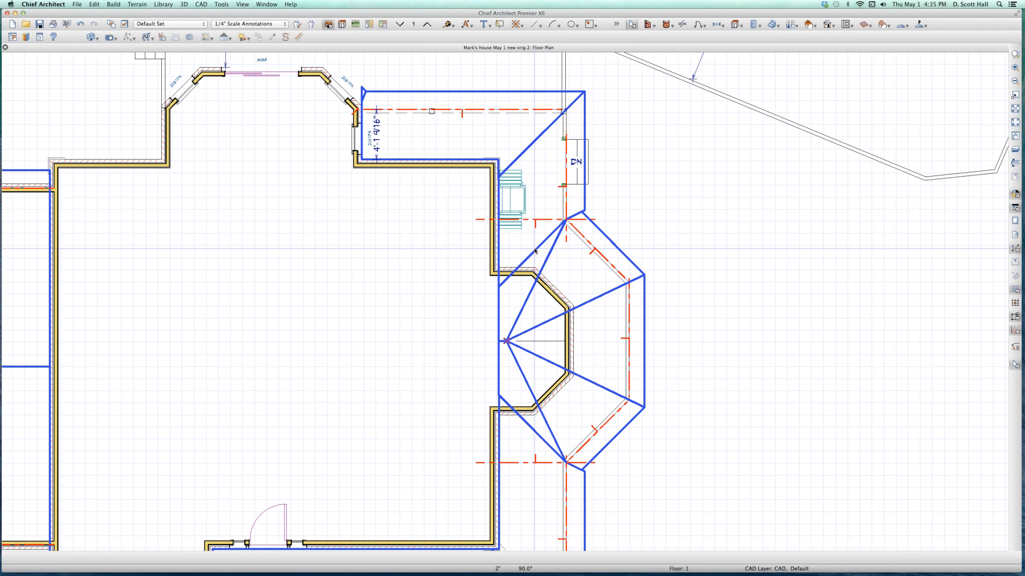
{"action": "left_click", "coordinate": [535, 249]}
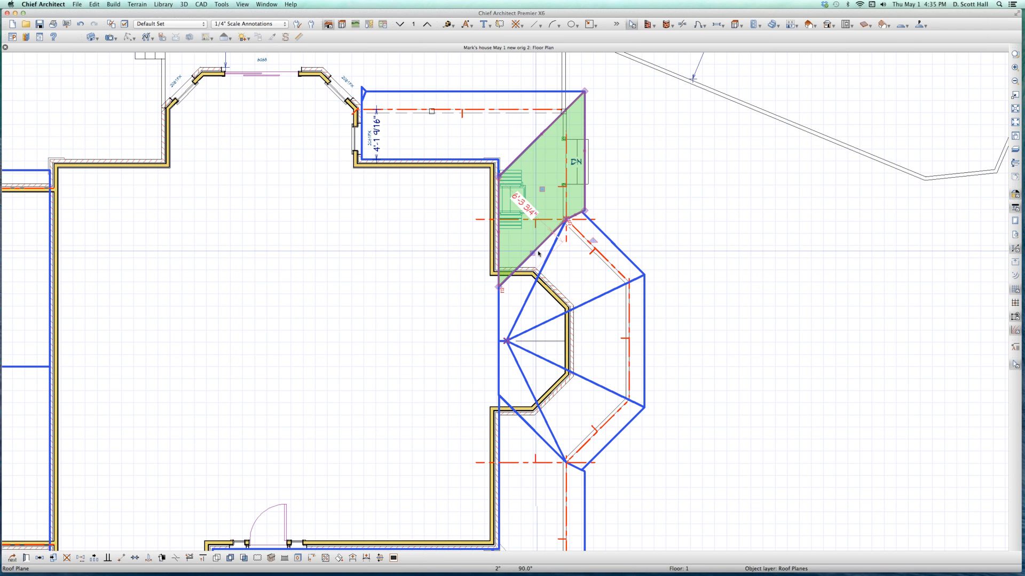
{"action": "left_click", "coordinate": [536, 251], "text": "shift"}
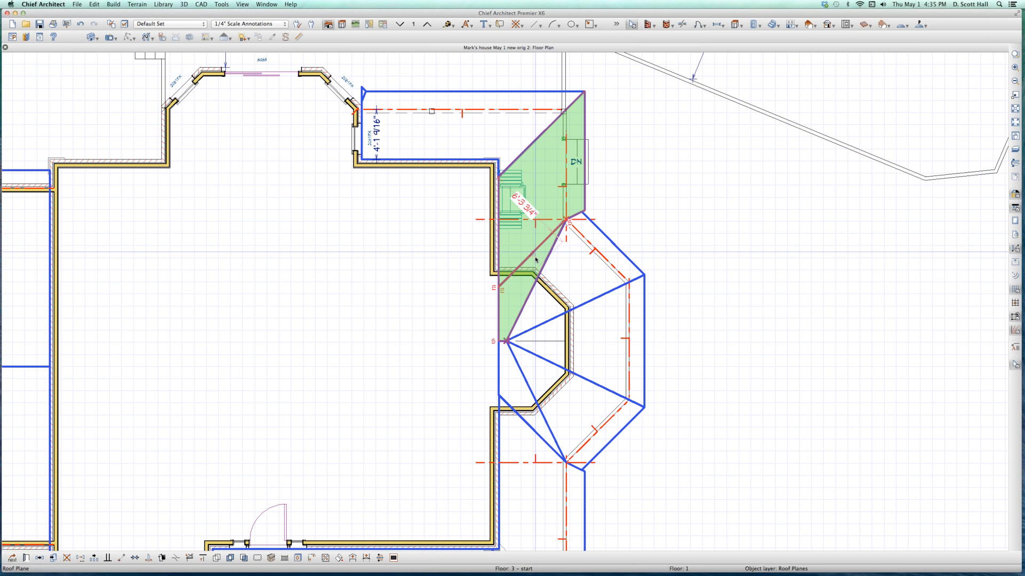
{"action": "key", "text": "Escape"}
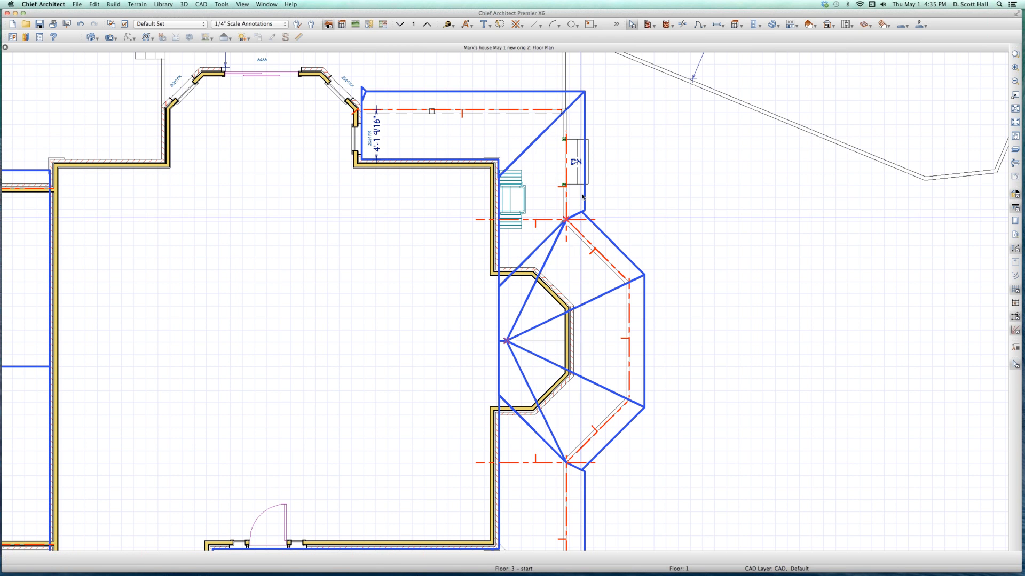
- Examine the two side porch planes, the outer triangular bay plane and the lower wall-side plane up to their common peak
{"action": "left_click", "coordinate": [555, 195]}
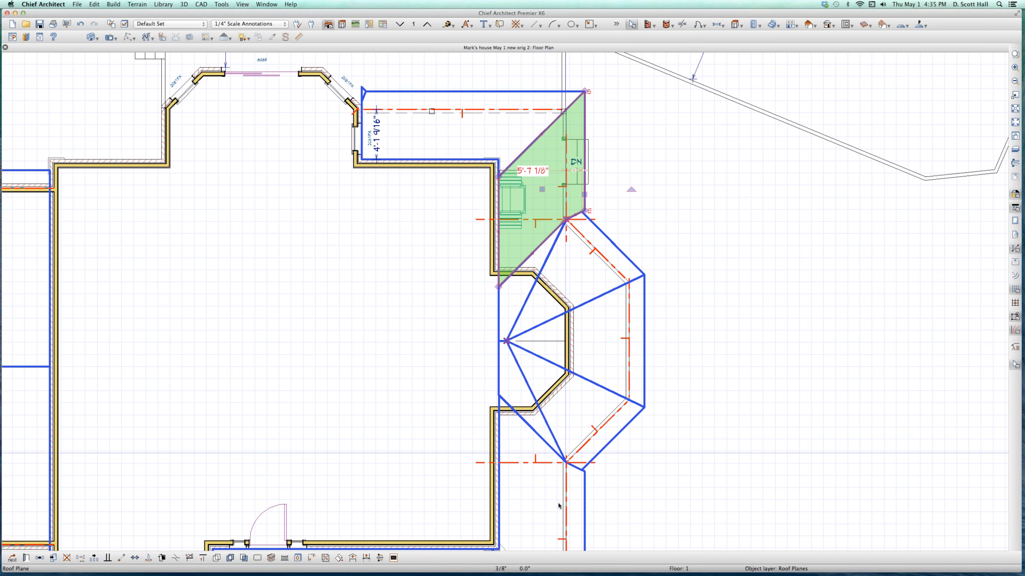
{"action": "left_click", "coordinate": [583, 494], "text": "shift"}
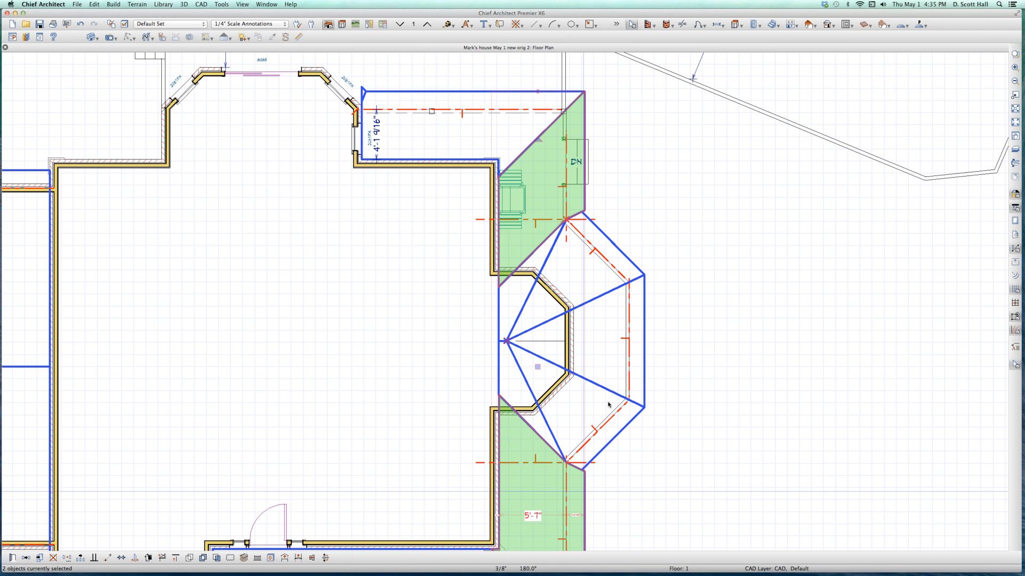
{"action": "left_click", "coordinate": [644, 370]}
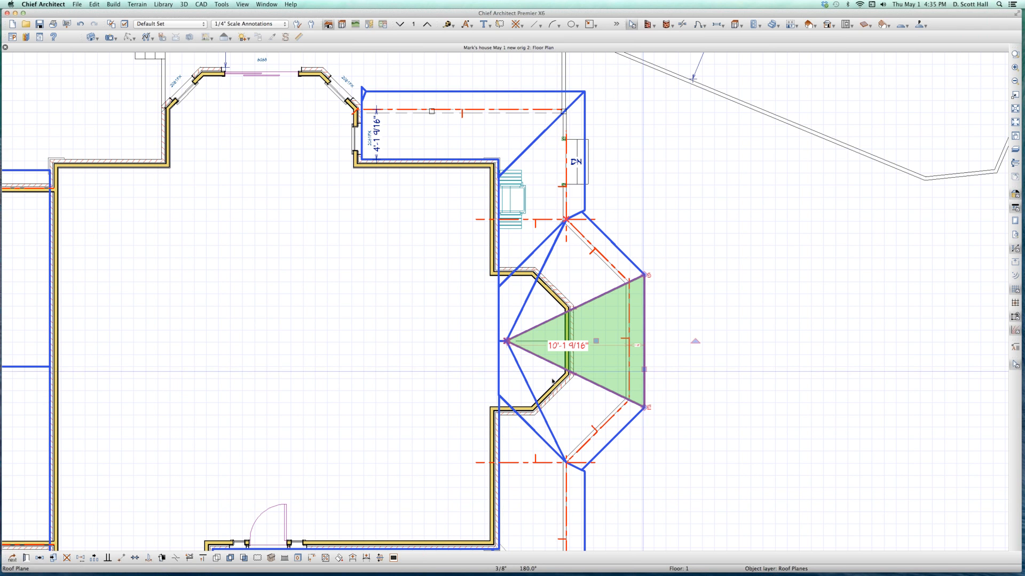
{"action": "left_click", "coordinate": [517, 372]}
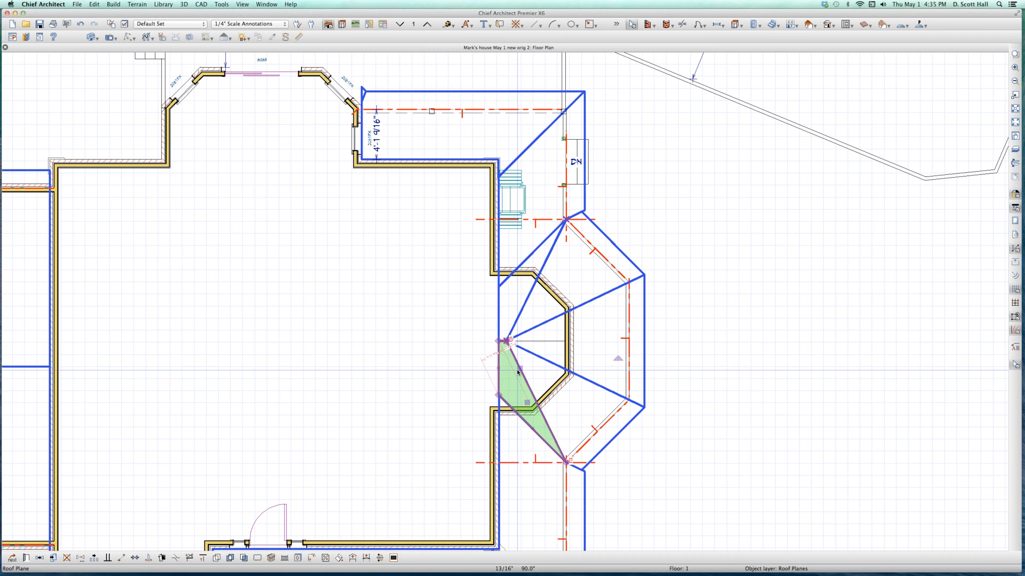
{"action": "left_click", "coordinate": [642, 361]}
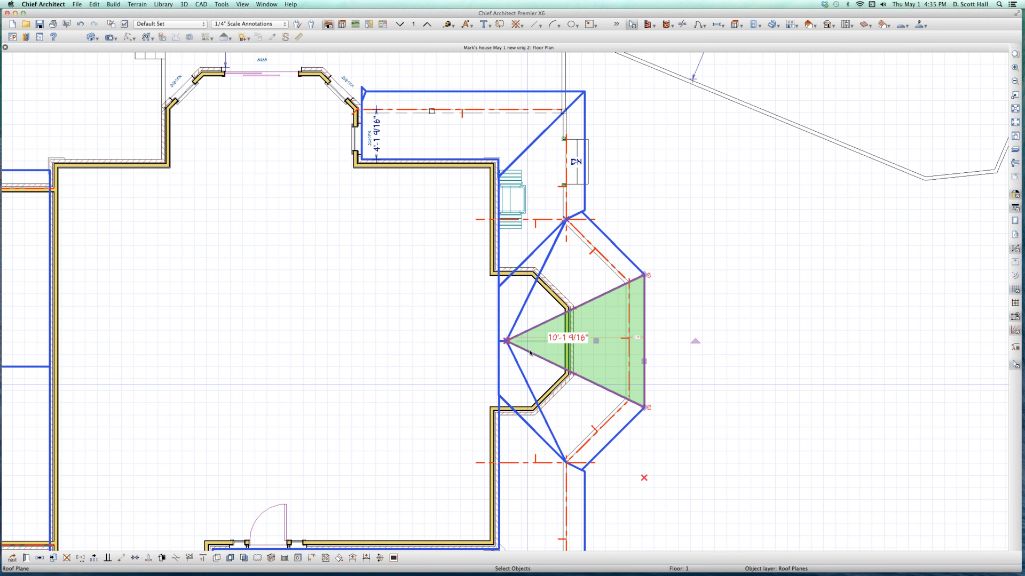
{"action": "scroll", "coordinate": [521, 362], "scroll_direction": "up", "scroll_amount": 1}
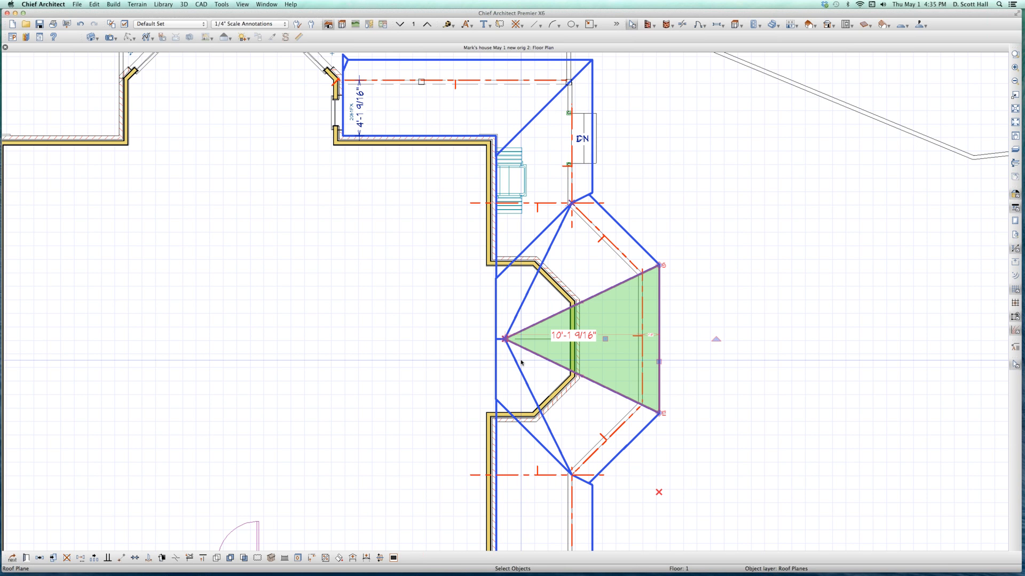
{"action": "scroll", "coordinate": [507, 344], "scroll_direction": "up", "scroll_amount": 3}
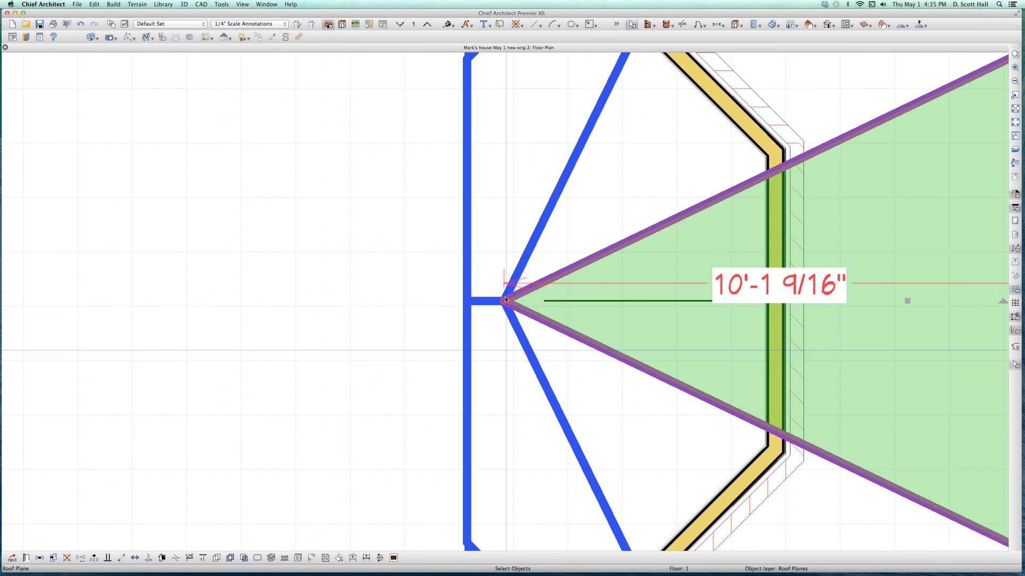
{"action": "scroll", "coordinate": [493, 306], "scroll_direction": "down", "scroll_amount": 3}
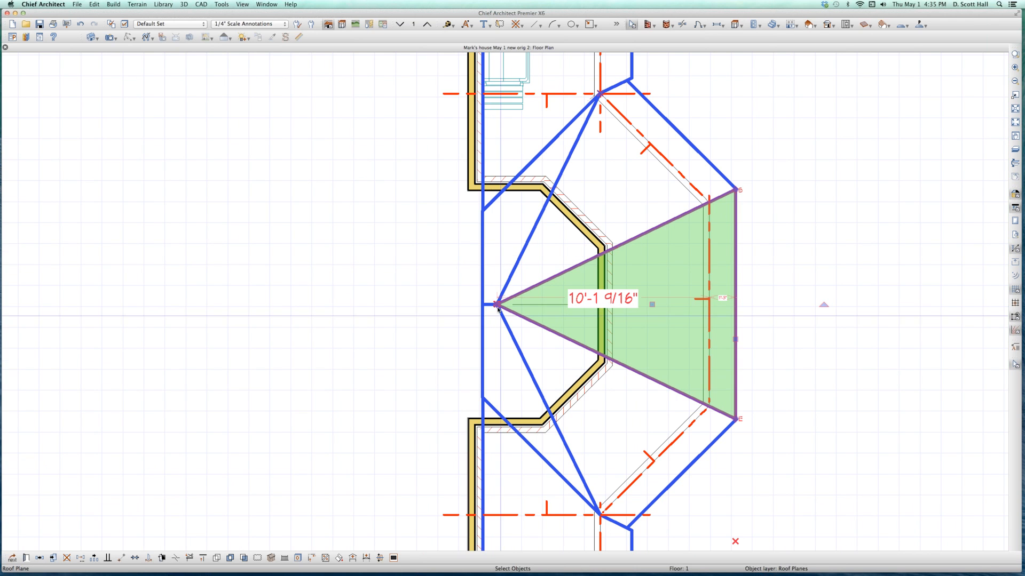
- Try to pull the outer triangular roof plane's peak out to the bay's outer wall, 4'-10 1/16" from the common peak
{"action": "left_click_drag", "start_coordinate": [497, 305], "coordinate": [599, 304]}
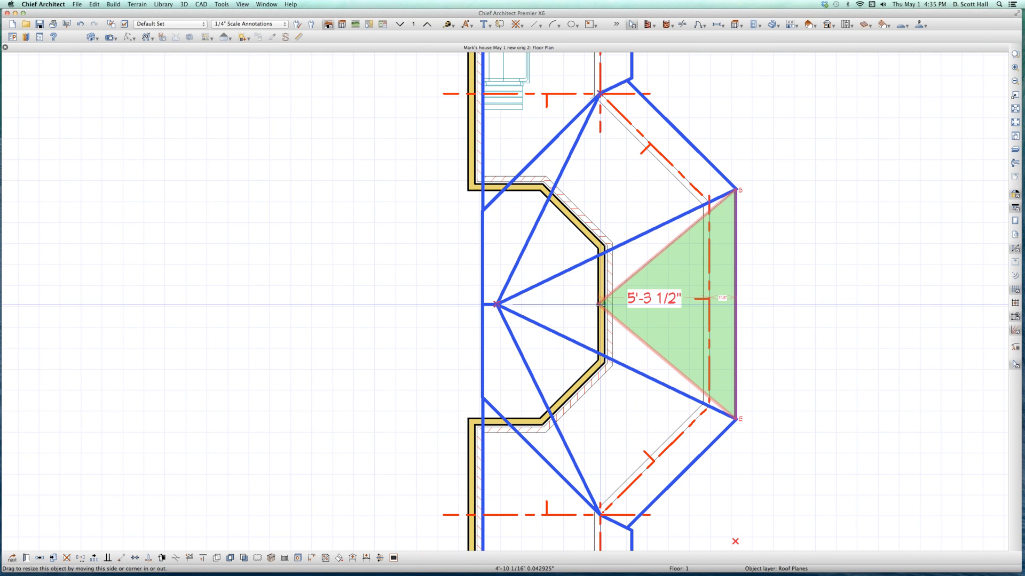
{"action": "key", "text": "l"}
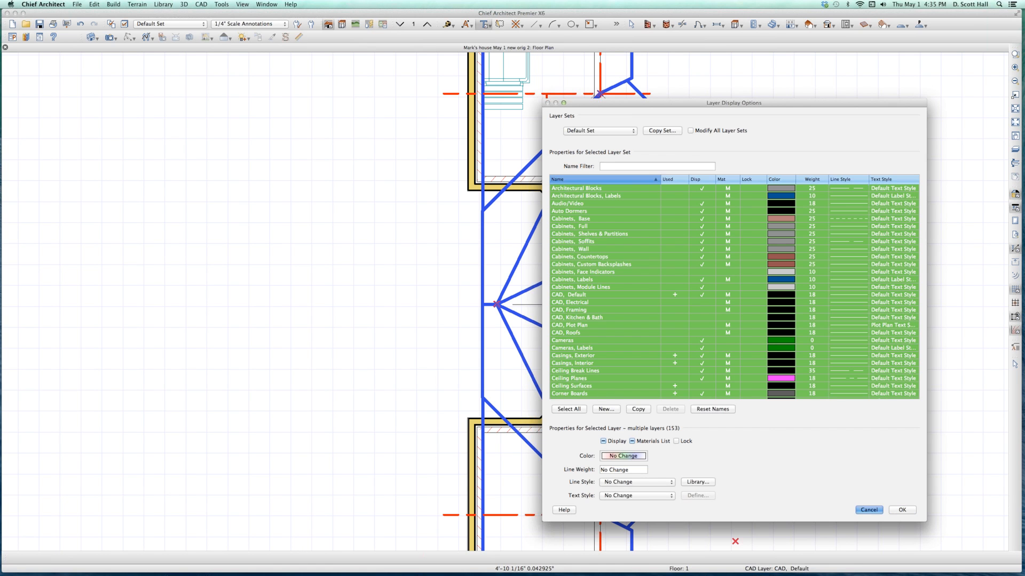
{"action": "left_click", "coordinate": [869, 510]}
{"action": "key", "text": "space"}
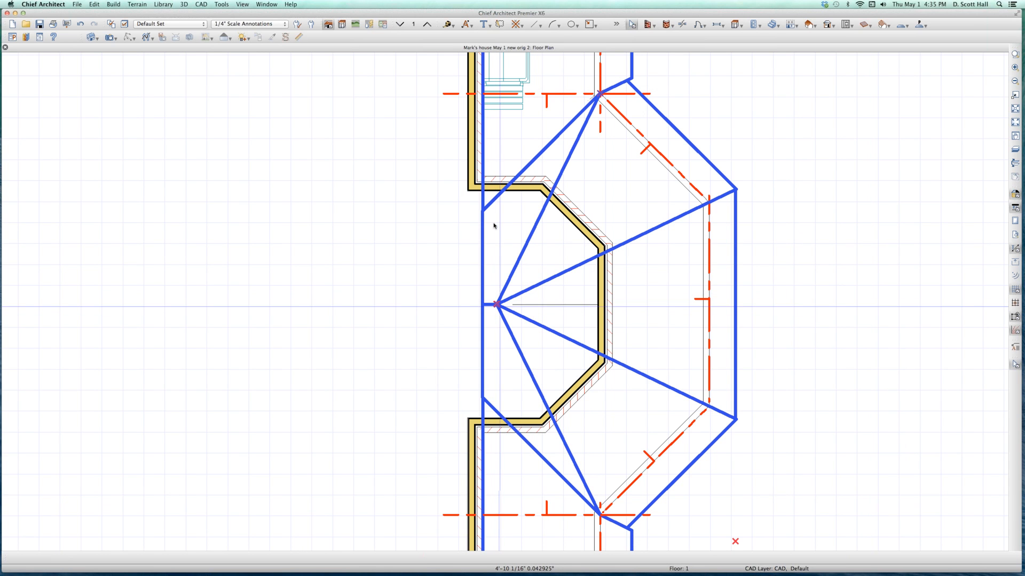
- Review the structure settings of the main-floor room that includes the bay, including its elevations and ceiling options
{"action": "left_click", "coordinate": [473, 286]}
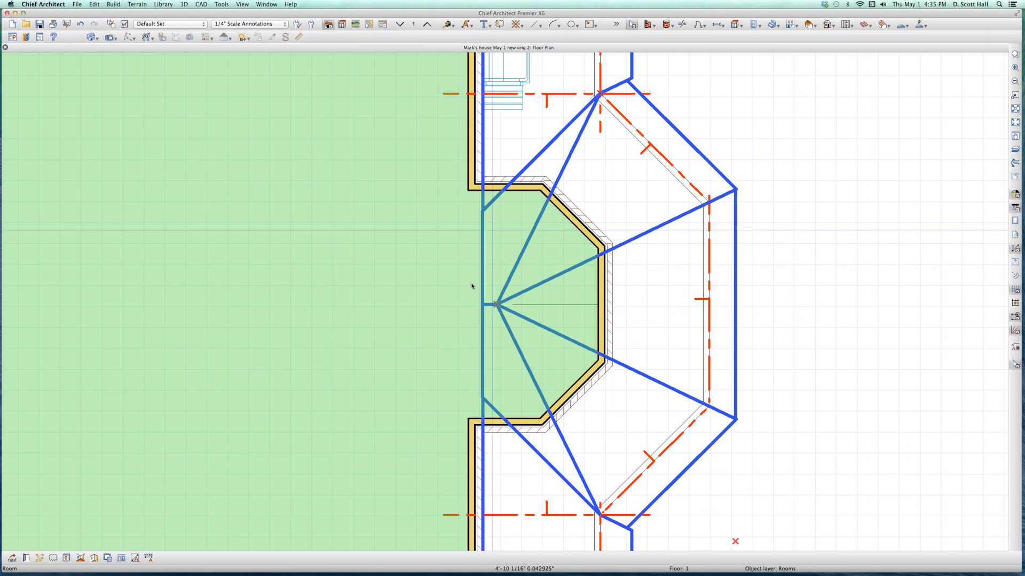
{"action": "double_click", "coordinate": [554, 237]}
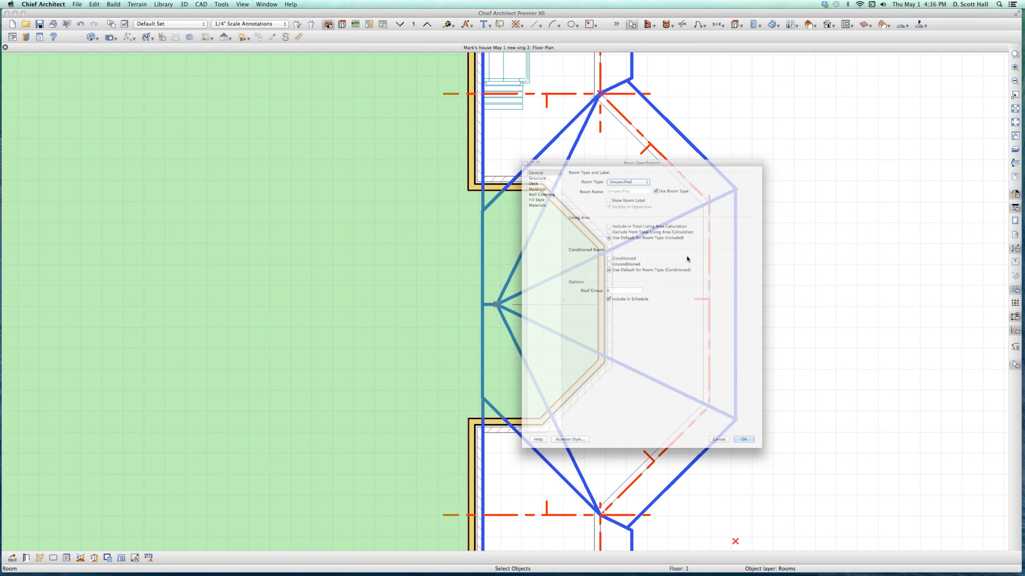
{"action": "left_click", "coordinate": [522, 138]}
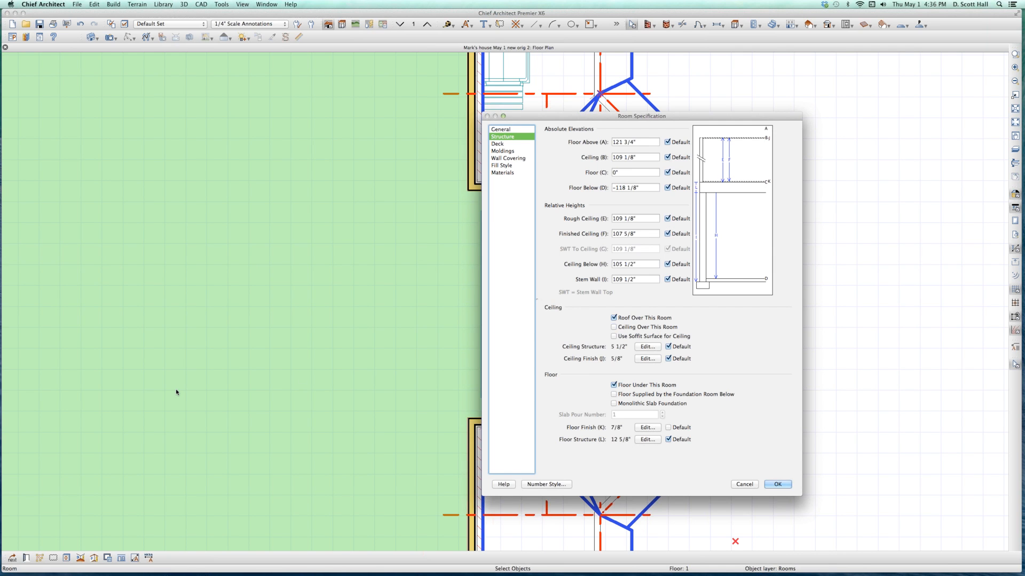
{"action": "key", "text": "Return"}
{"action": "key", "text": "Escape"}
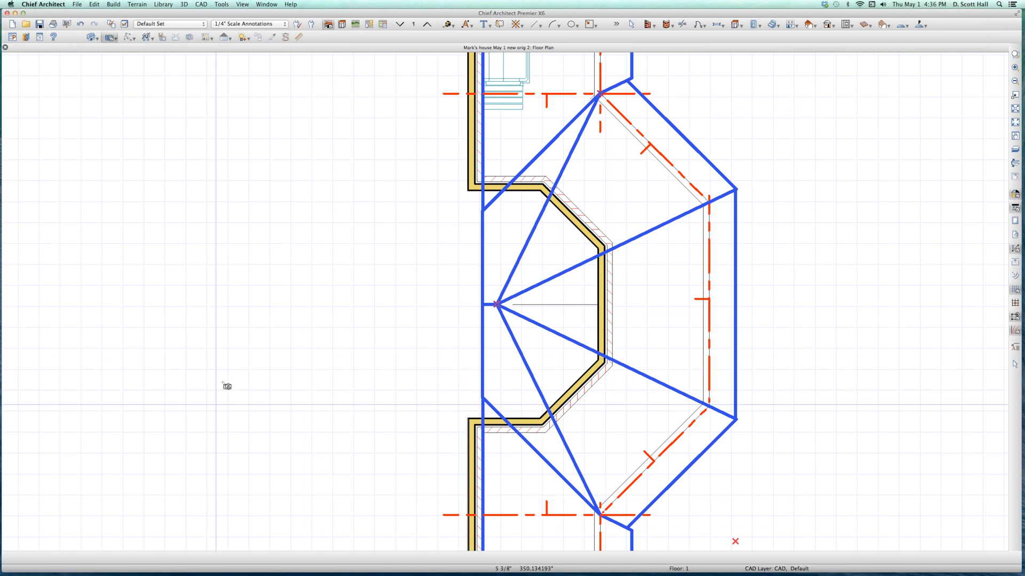
- Create a full camera view looking from inside the room toward the bay, examine the bay's ceiling, and close the view
{"action": "left_click_drag", "start_coordinate": [197, 380], "coordinate": [635, 273]}
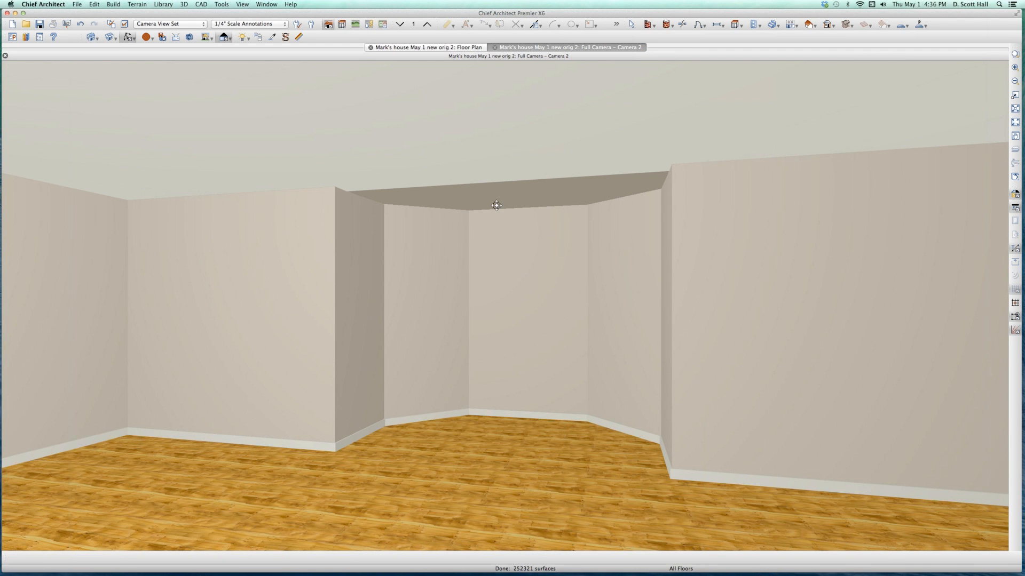
{"action": "scroll", "coordinate": [492, 215], "scroll_direction": "down", "scroll_amount": 5}
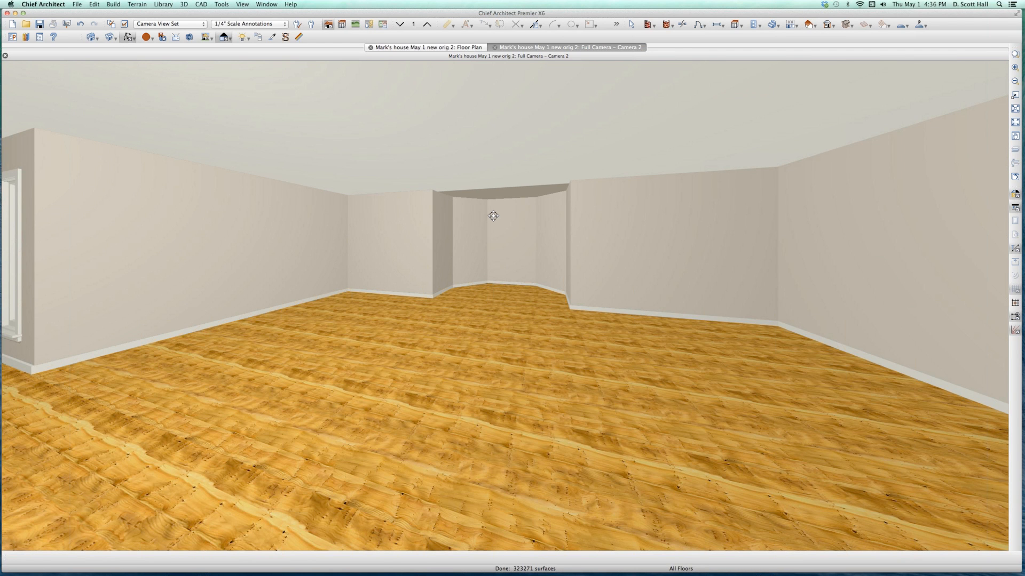
{"action": "key", "text": "super+w"}
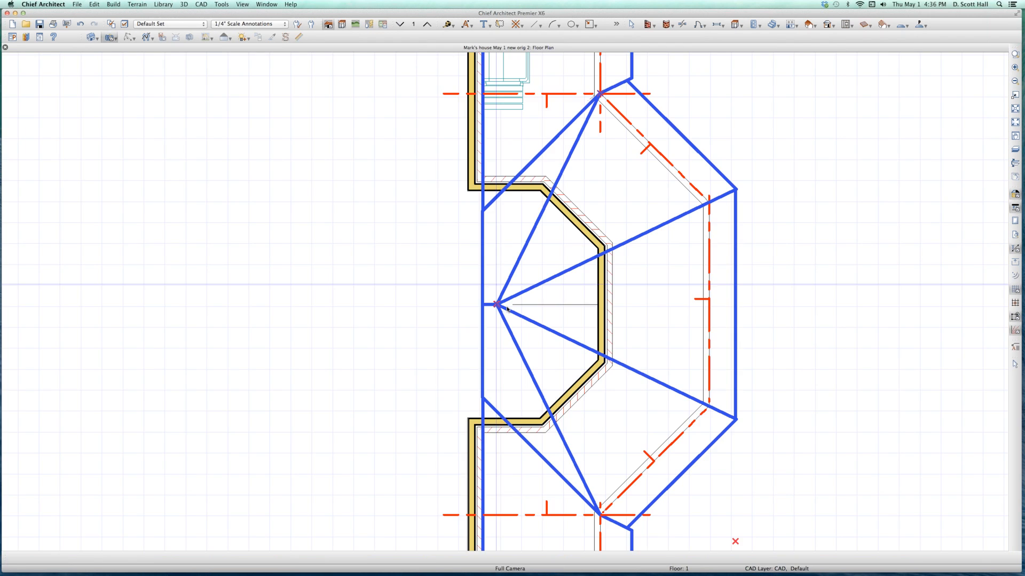
- Compare the bay's room area and upper side wall on floor 1 with the attic wall above it on floor 2
{"action": "left_click", "coordinate": [585, 283]}
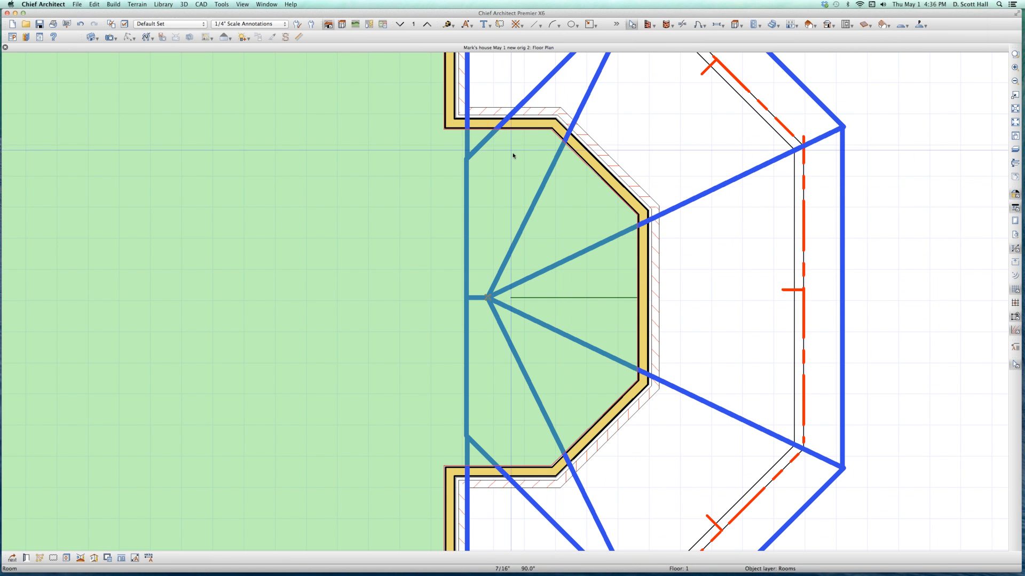
{"action": "key", "text": "Page_Up"}
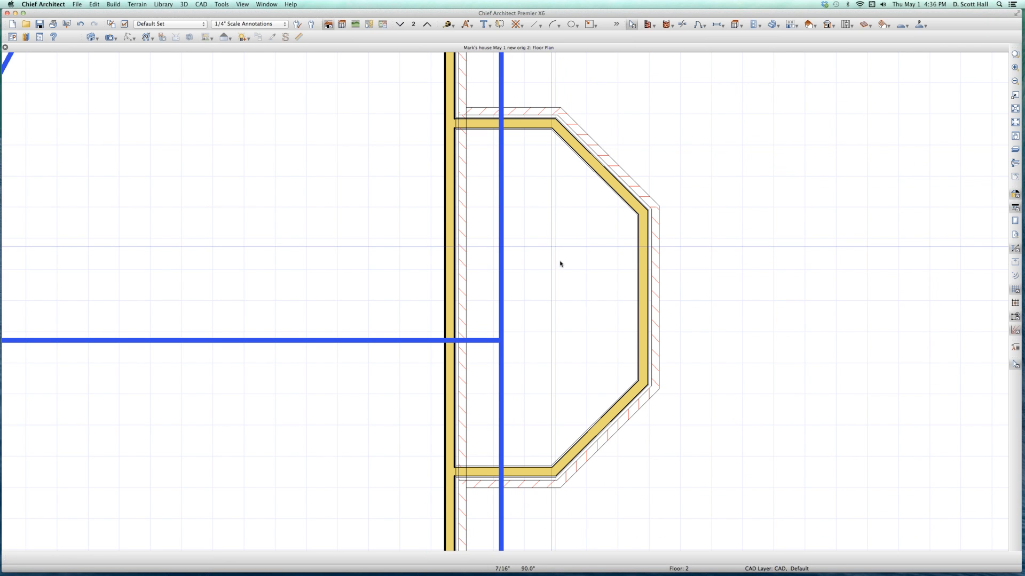
{"action": "left_click", "coordinate": [526, 114]}
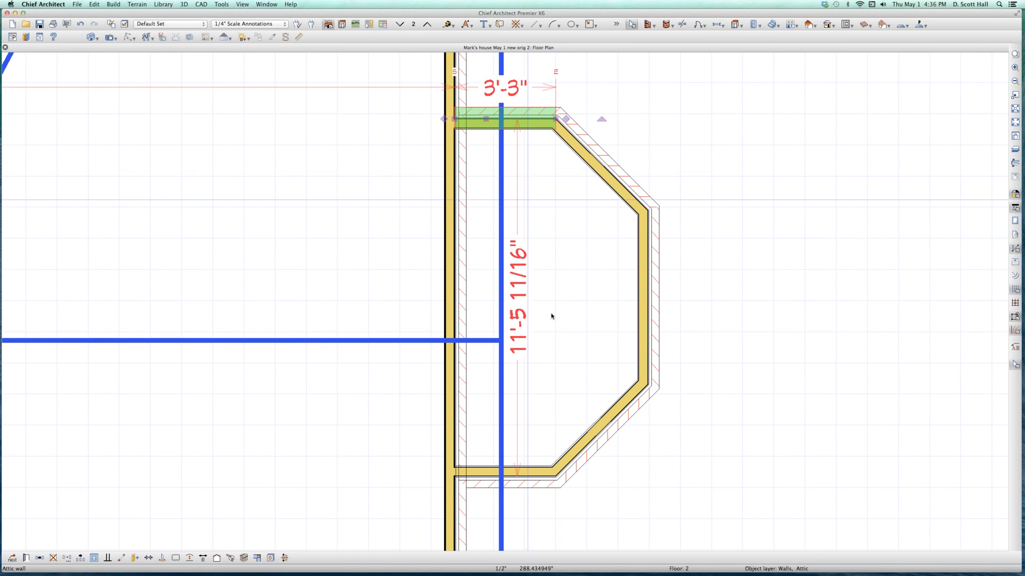
{"action": "key", "text": "Page_Down"}
{"action": "scroll", "coordinate": [586, 286], "scroll_direction": "up", "scroll_amount": 3}
{"action": "left_click", "coordinate": [584, 283]}
{"action": "scroll", "coordinate": [585, 285], "scroll_direction": "down", "scroll_amount": 4}
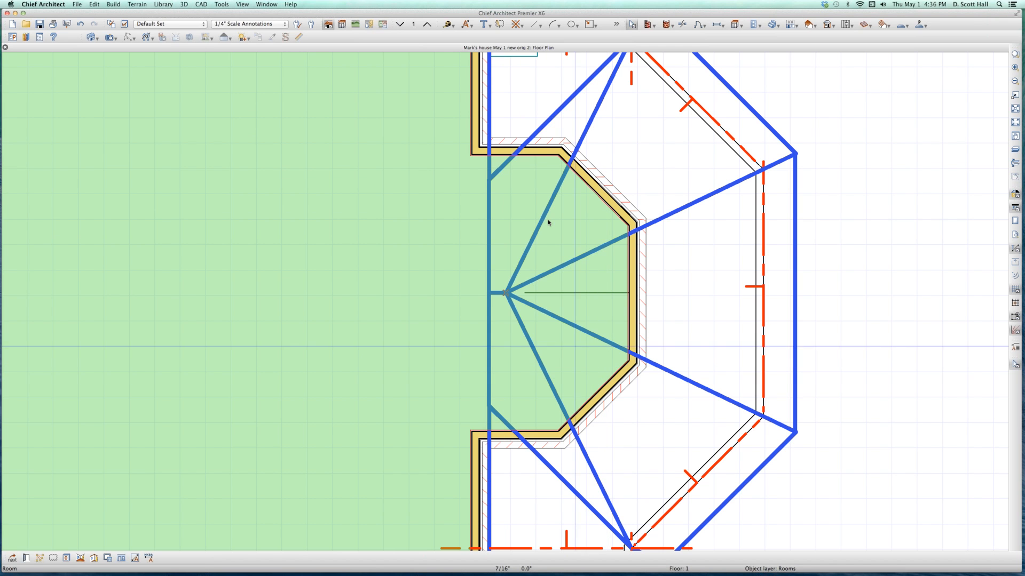
{"action": "left_click", "coordinate": [528, 154]}
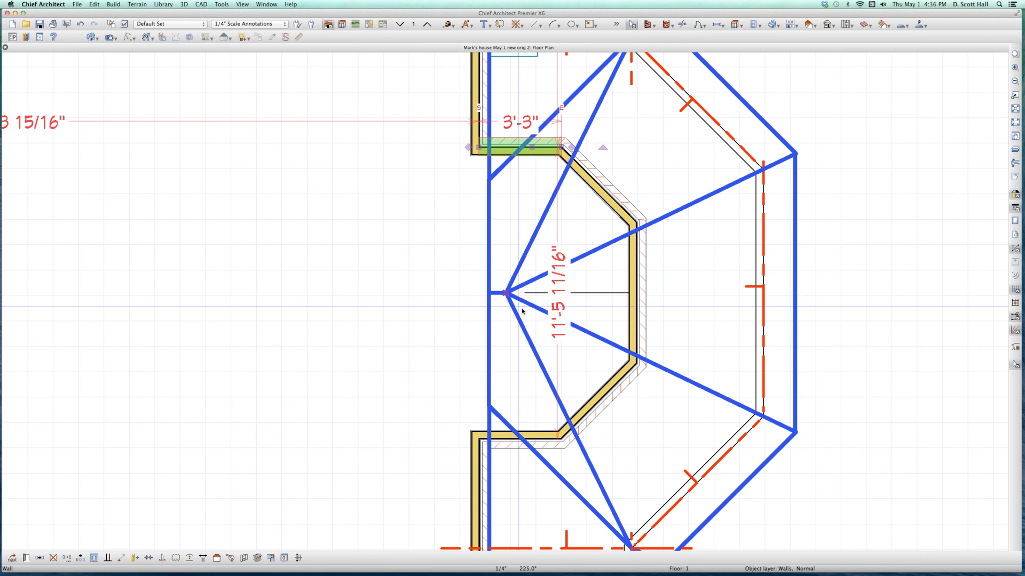
{"action": "left_click", "coordinate": [597, 350]}
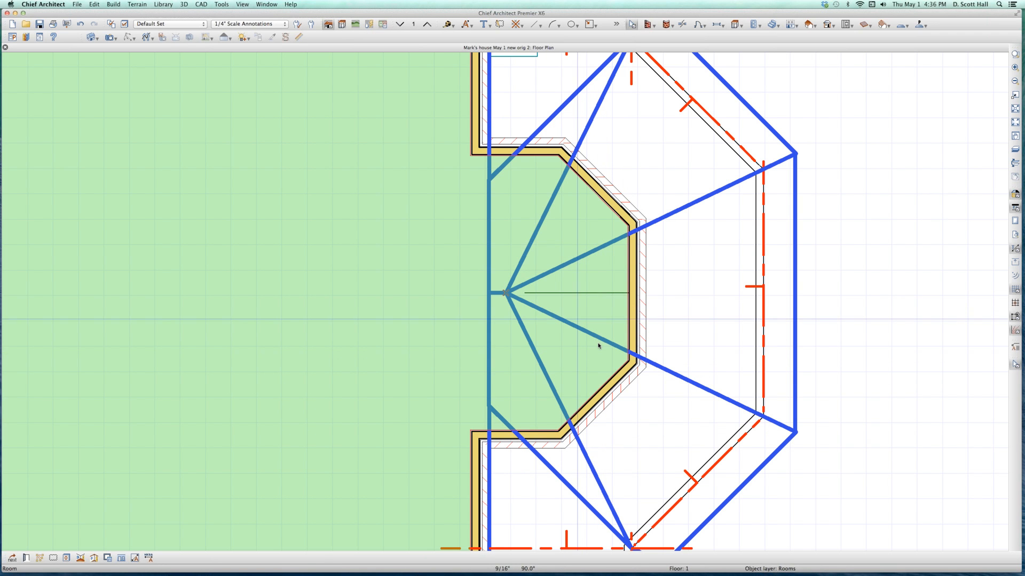
- Move the outer triangular roof plane's peak 4'-10 1/16" to the bay's outer wall and back to the common peak
{"action": "left_click", "coordinate": [681, 388]}
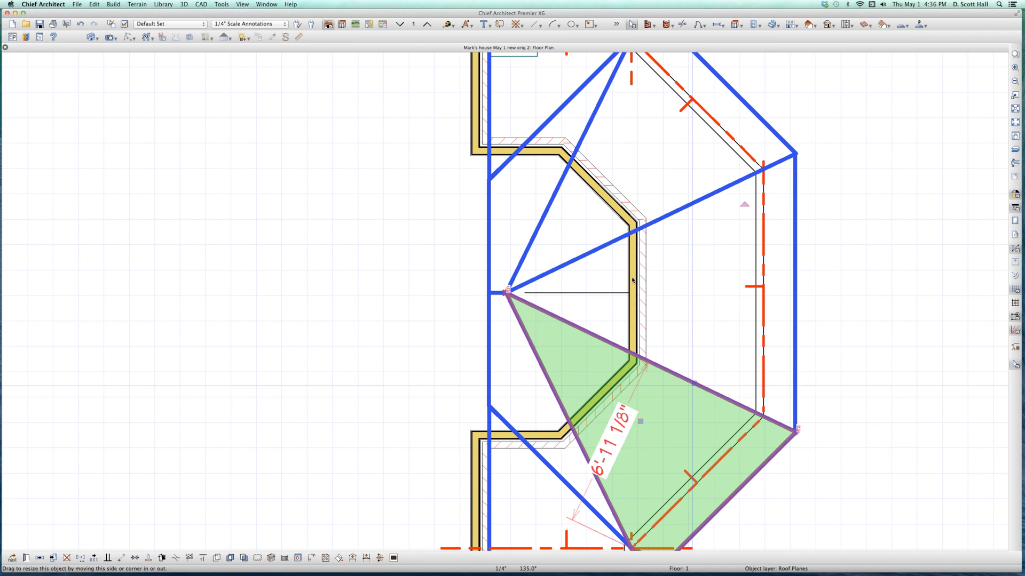
{"action": "left_click", "coordinate": [663, 218]}
{"action": "left_click", "coordinate": [667, 221]}
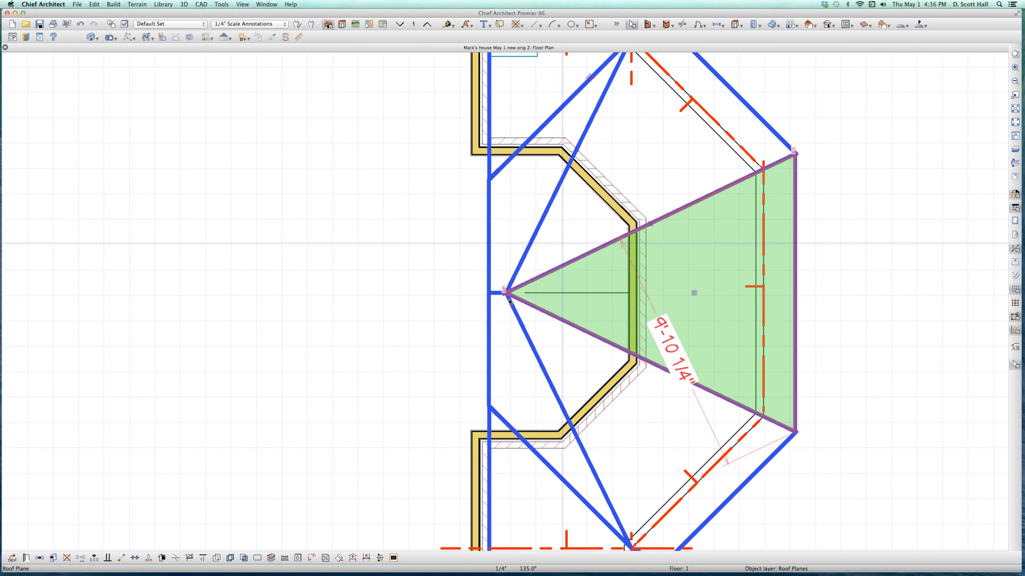
{"action": "left_click_drag", "start_coordinate": [667, 293], "coordinate": [630, 292]}
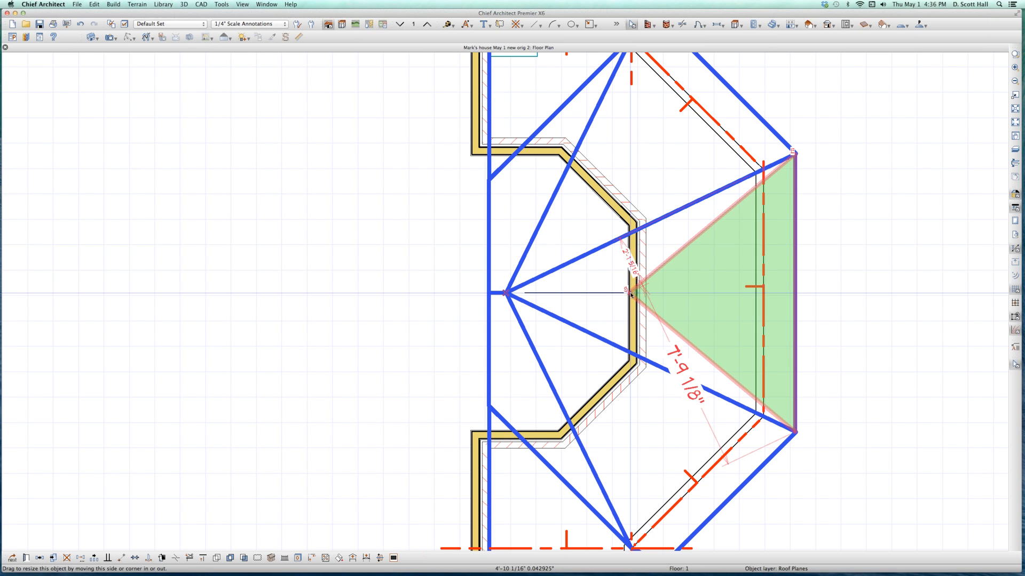
{"action": "left_click_drag", "start_coordinate": [630, 293], "coordinate": [506, 292]}
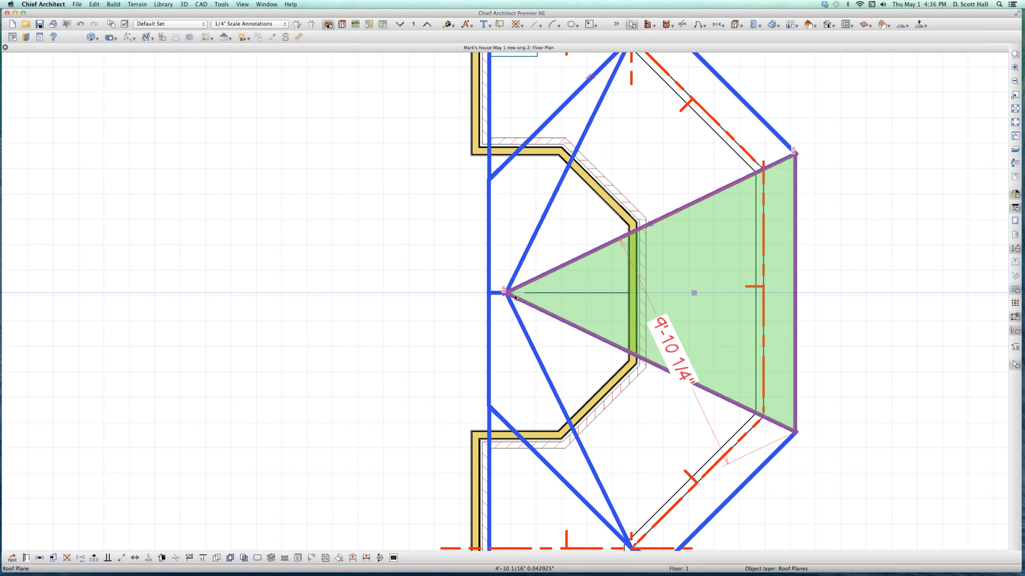
{"action": "scroll", "coordinate": [625, 343], "scroll_direction": "down", "scroll_amount": 4}
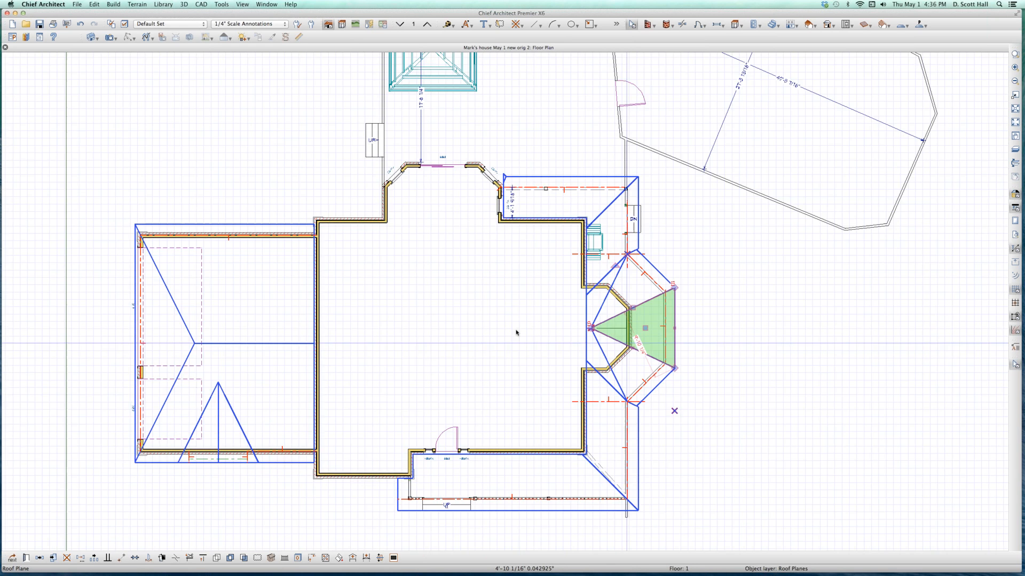
{"action": "left_click", "coordinate": [487, 332]}
{"action": "key", "text": "Escape"}
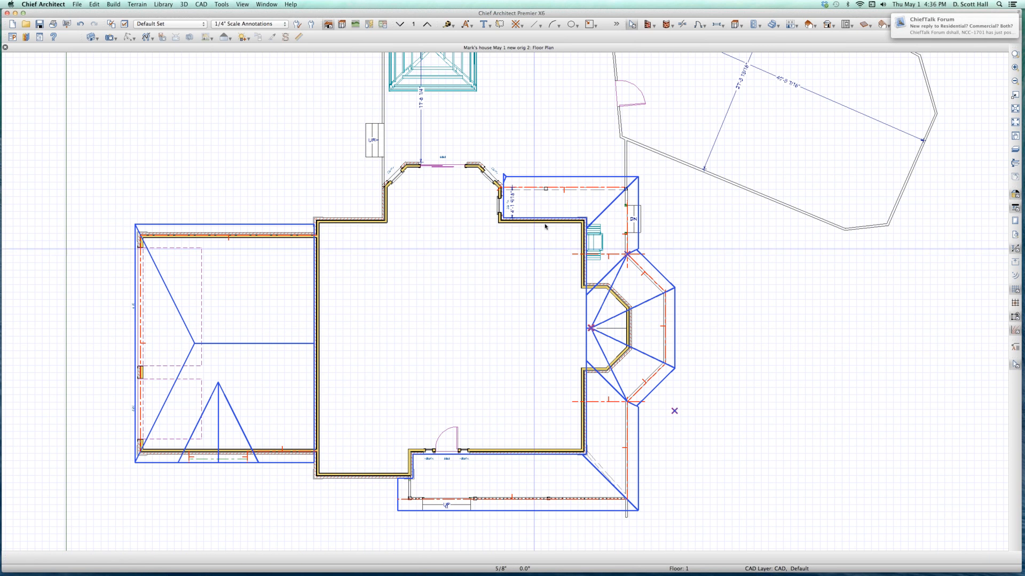